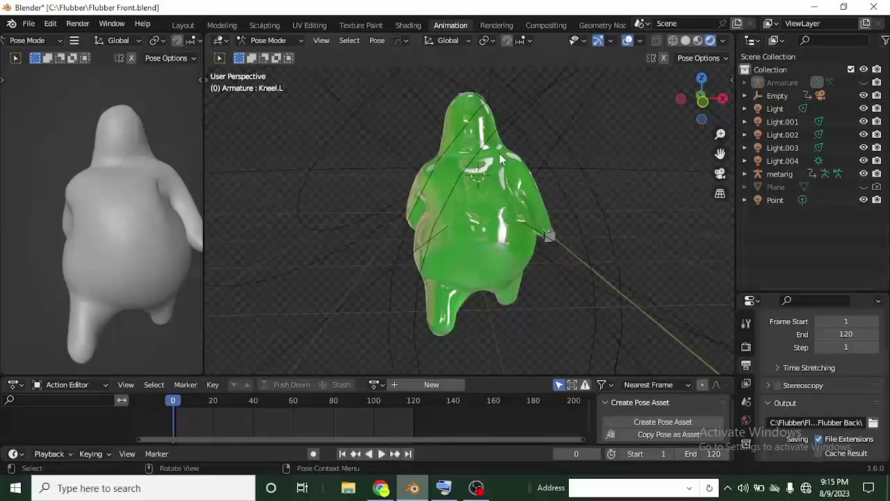
Step: Play the green character's walk animation and examine its motion from several angles
key("space")
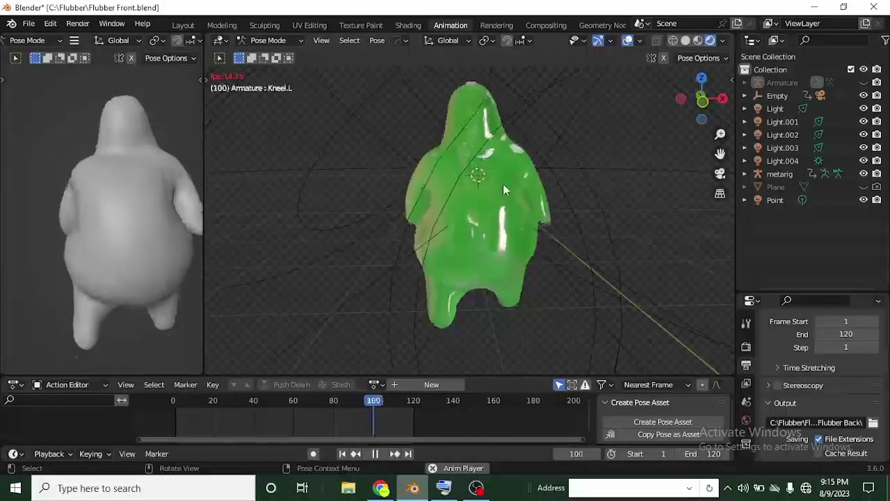
middle_click_drag(416, 249, 516, 194)
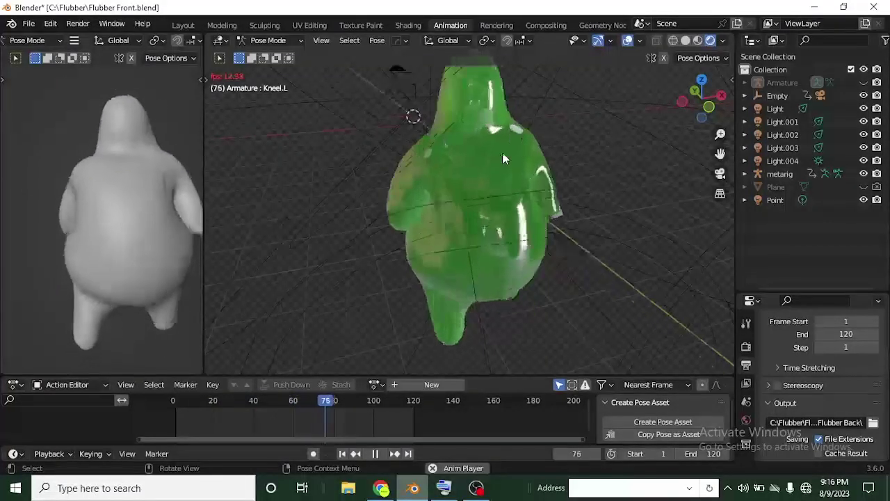
middle_click_drag(505, 227, 478, 174)
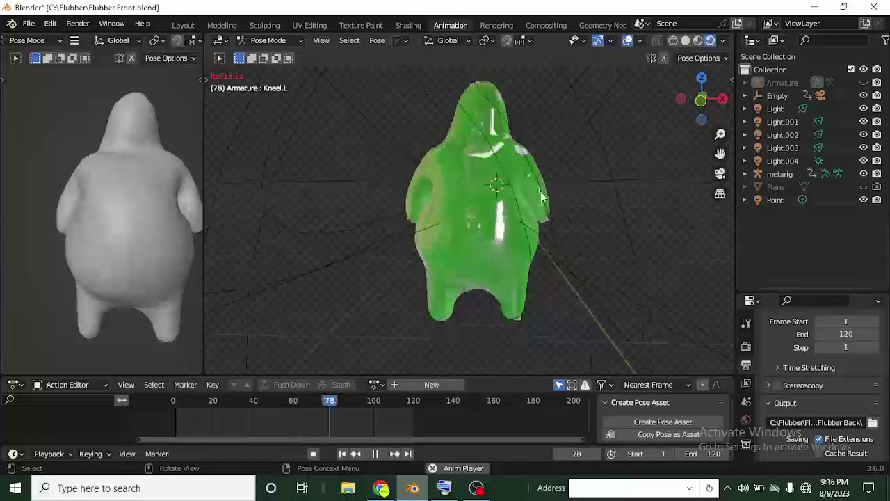
middle_click_drag(549, 197, 495, 198)
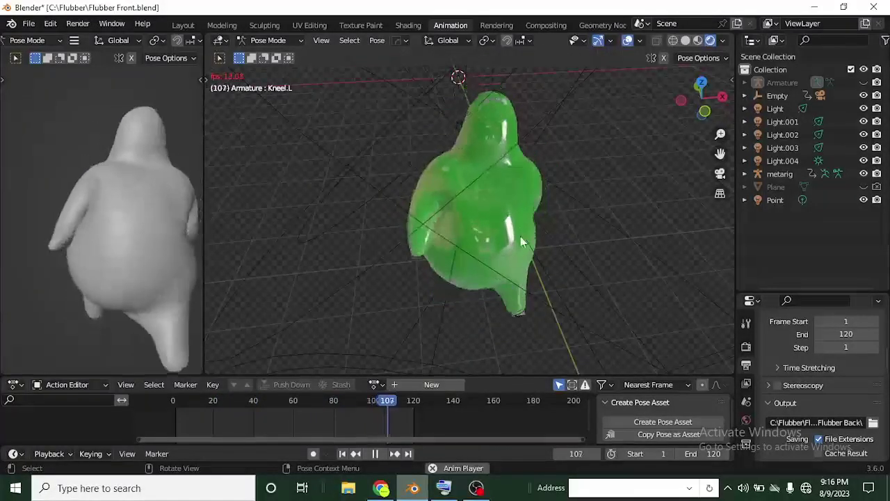
middle_click_drag(466, 258, 480, 205)
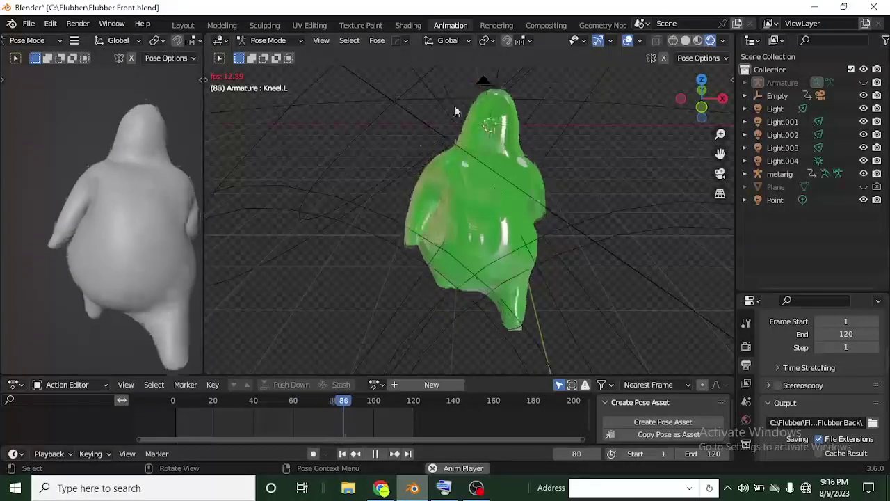
Step: Switch to Chrome and look over the Udemy page of the Blender Character Megacourse
mouse_move(420, 497)
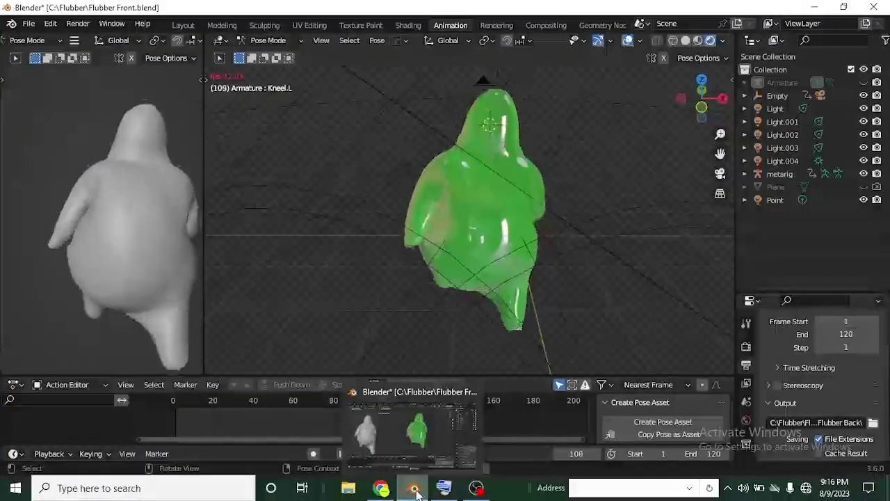
left_click(382, 488)
scroll(194, 257, "up", 1)
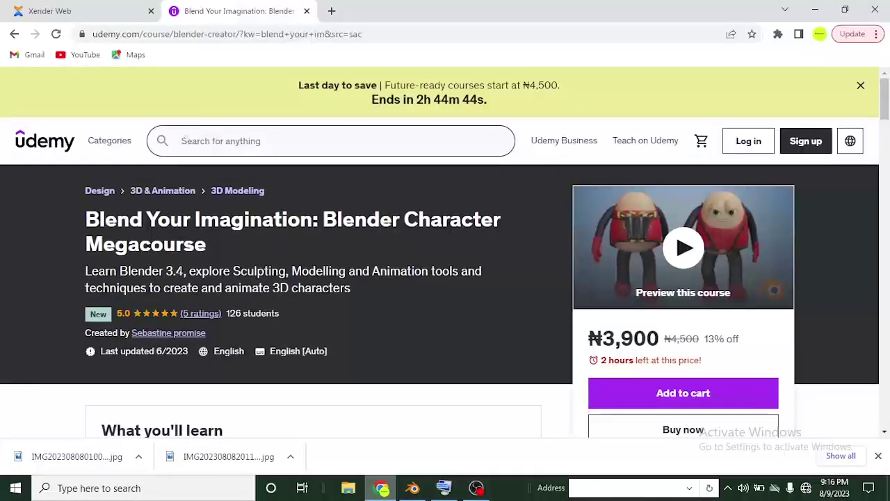
scroll(388, 256, "down", 2)
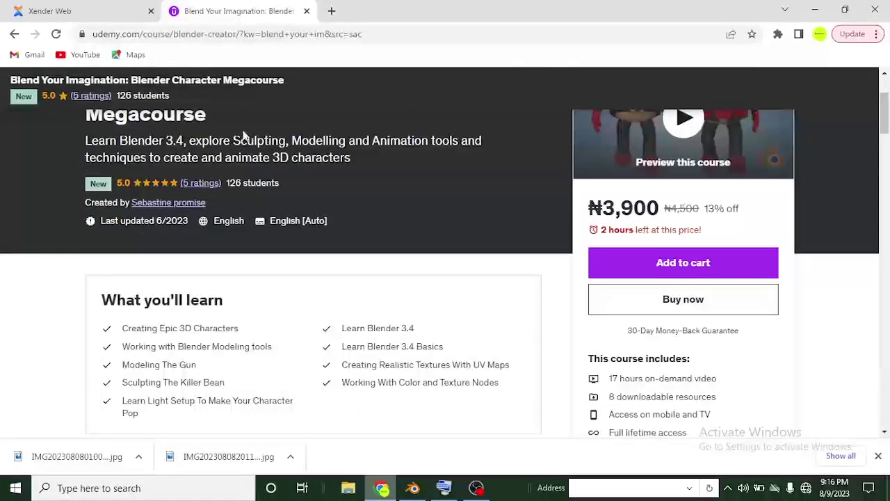
scroll(254, 213, "down", 2)
scroll(255, 213, "up", 4)
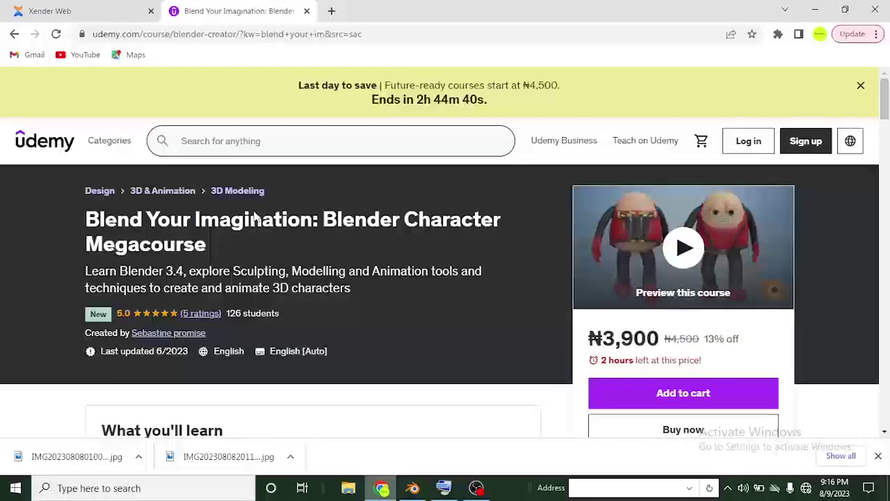
Step: Return to Blender, stop the playback and start a new default scene without saving the changes to Flubber Front.blend
key("alt+Tab")
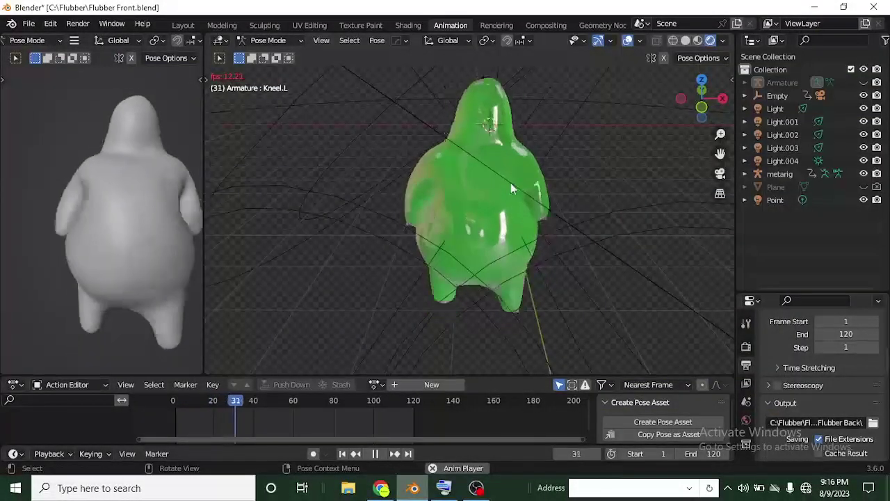
key("space")
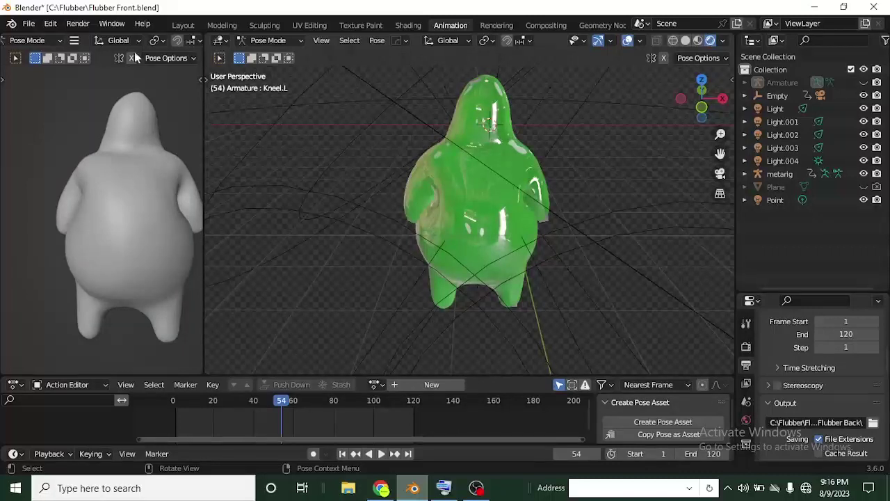
left_click(29, 23)
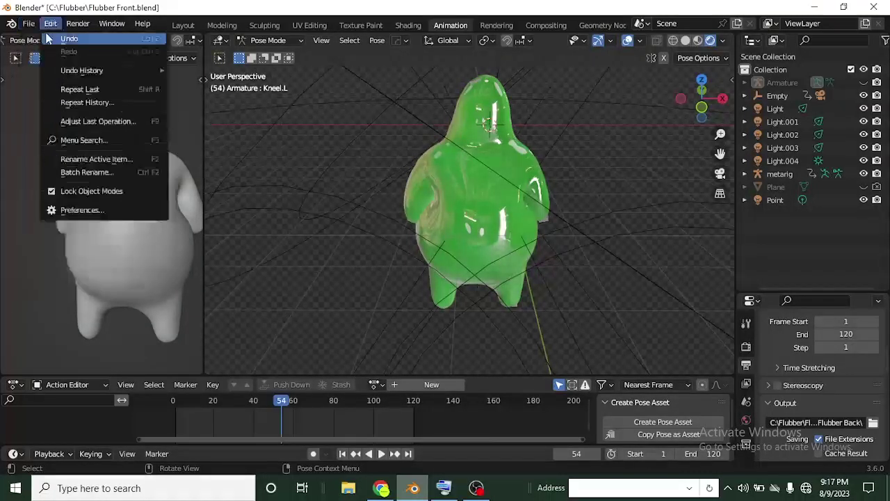
left_click(47, 24)
left_click(26, 25)
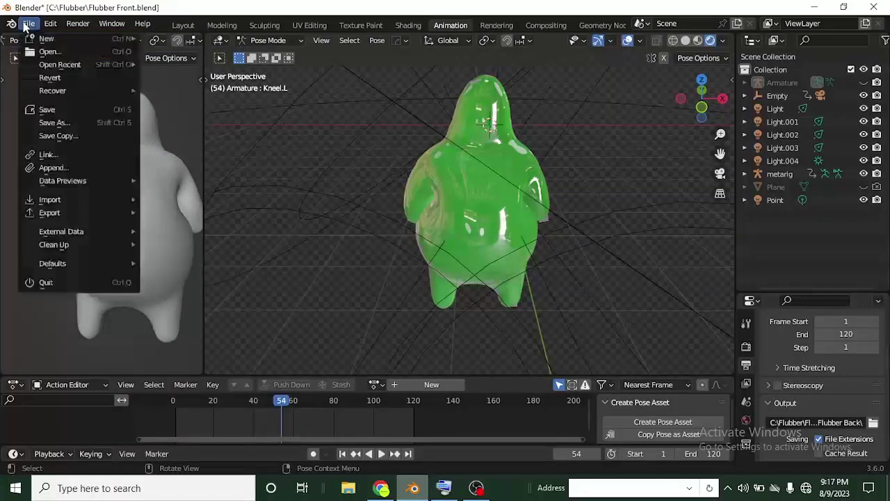
left_click(166, 40)
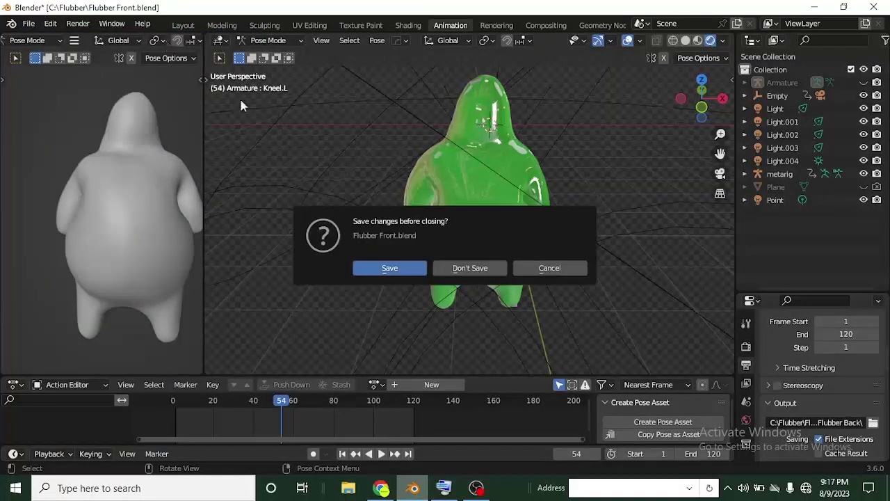
left_click(471, 268)
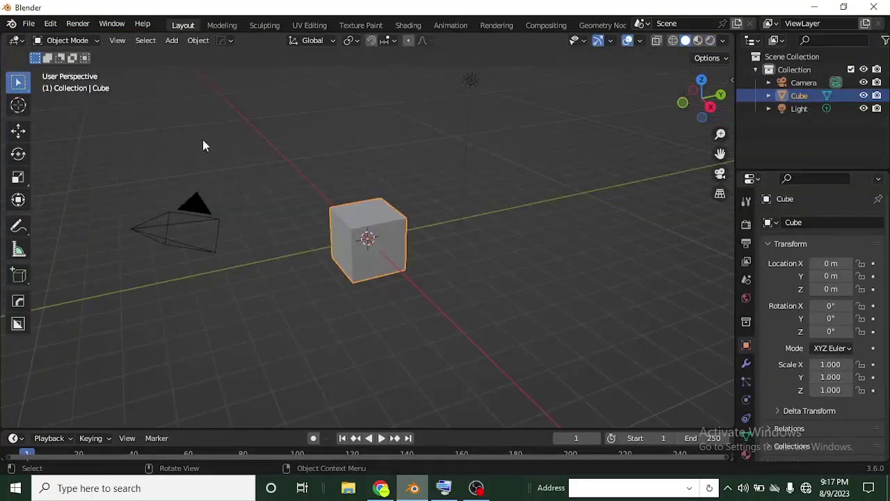
Step: Delete the default cube from the scene
scroll(376, 252, "up", 3)
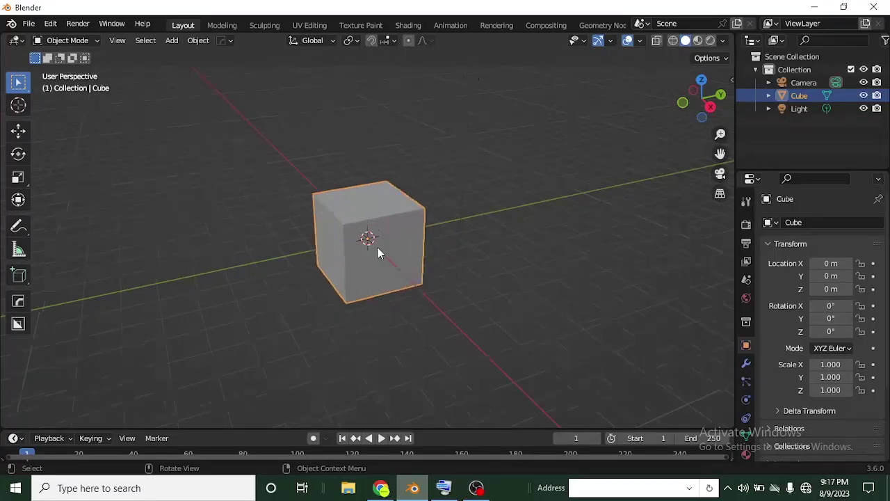
key("Delete")
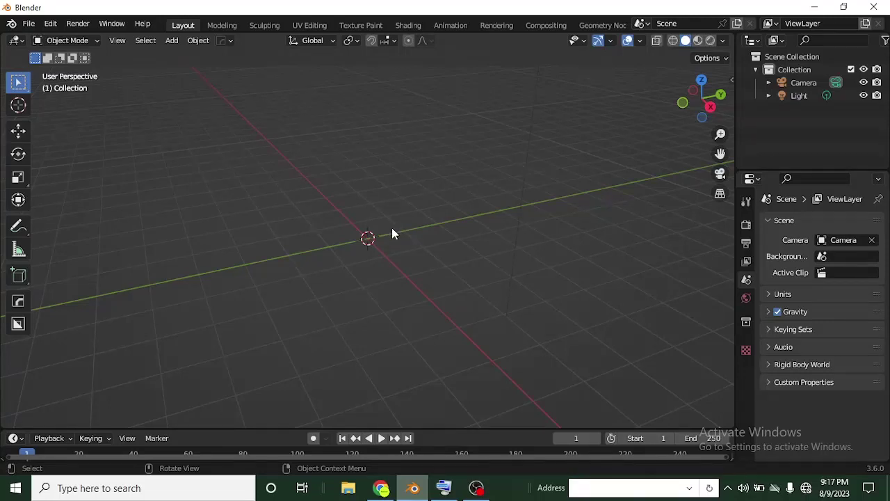
middle_click_drag(385, 230, 401, 252)
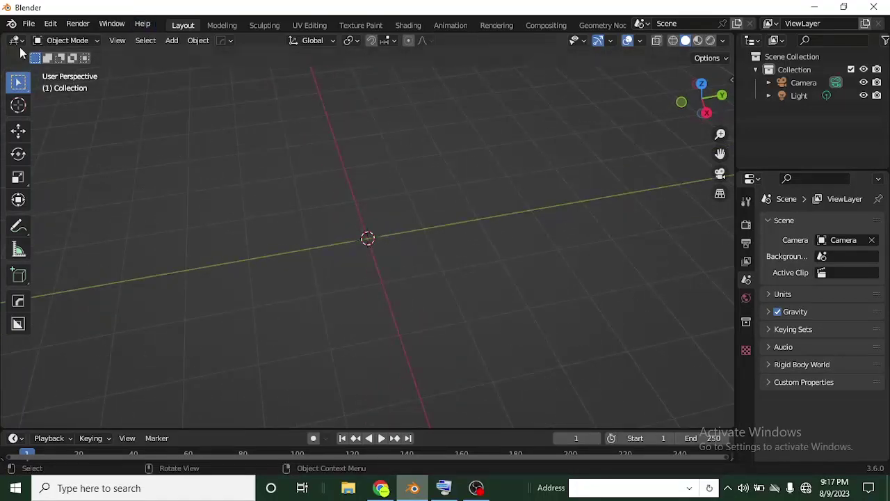
Step: Import the Wavefront OBJ file Flubber mesh remesh.obj from the C:\Flubber folder
left_click(29, 24)
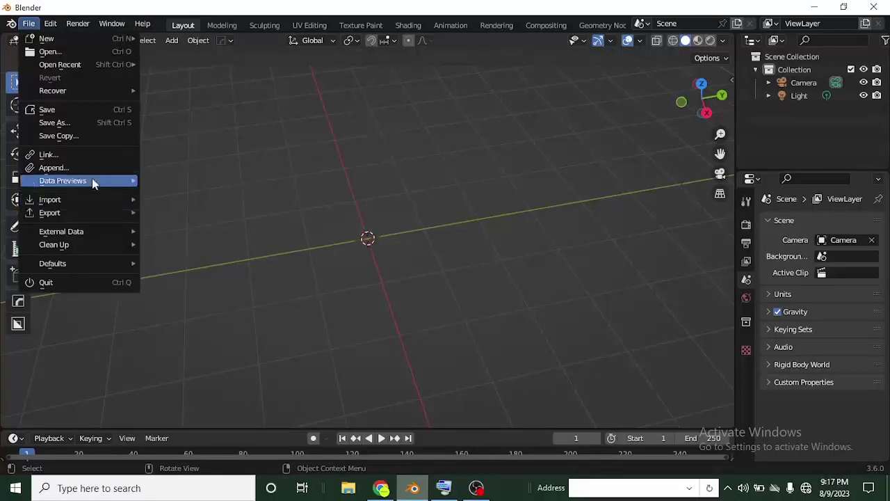
mouse_move(97, 202)
left_click(186, 251)
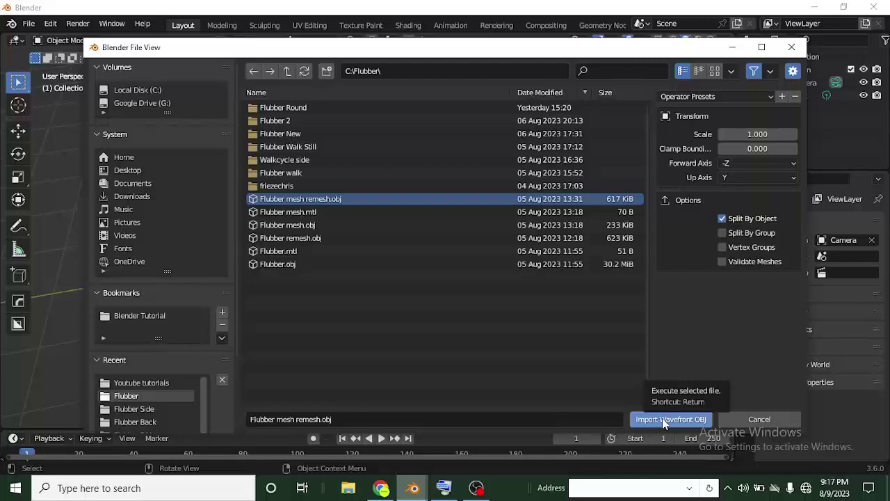
left_click(132, 183)
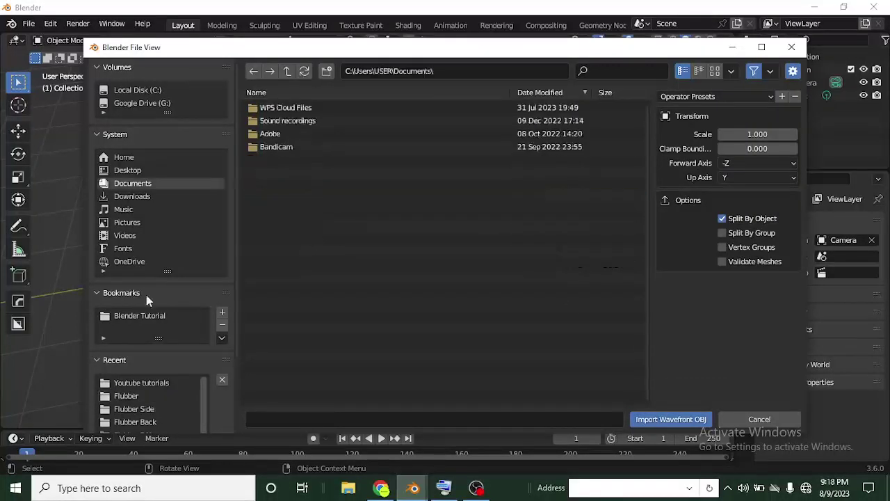
left_click(126, 396)
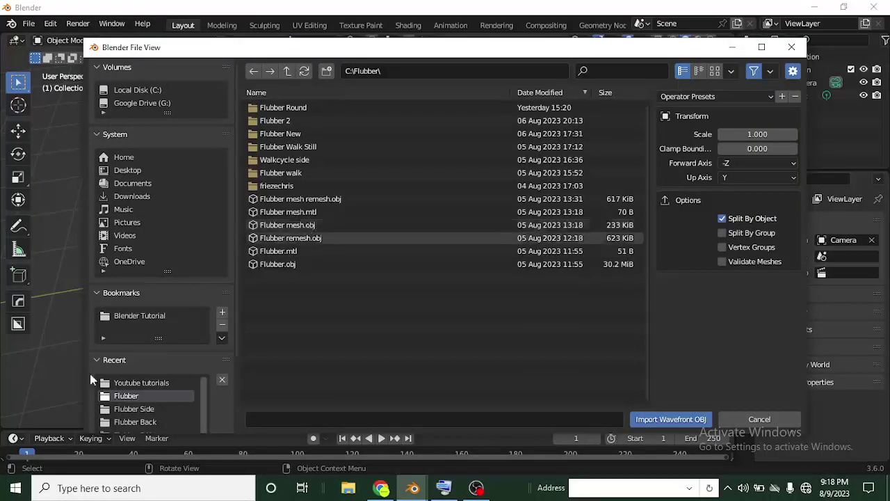
left_click(301, 199)
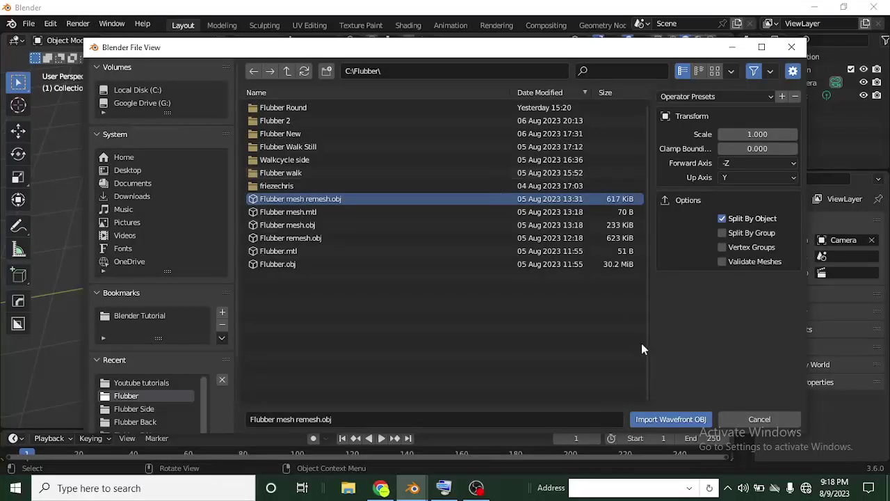
left_click(698, 420)
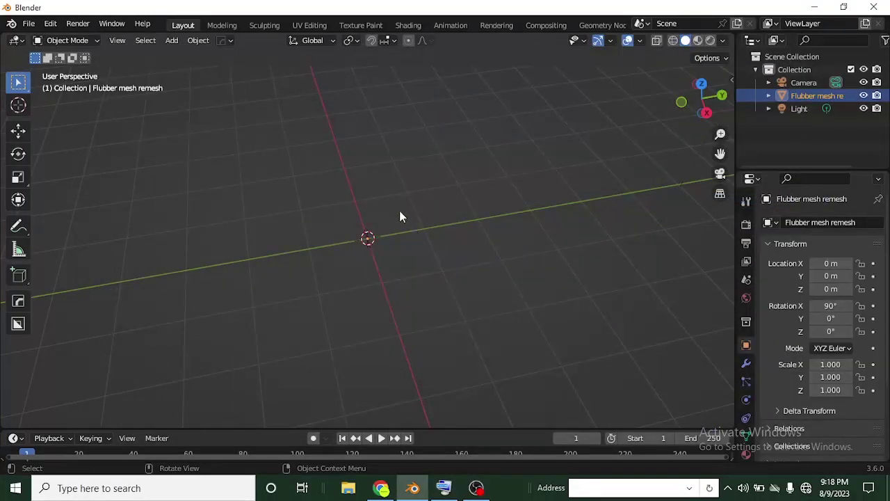
Step: Scale the imported character mesh down uniformly to 0.630
scroll(405, 216, "up", 2)
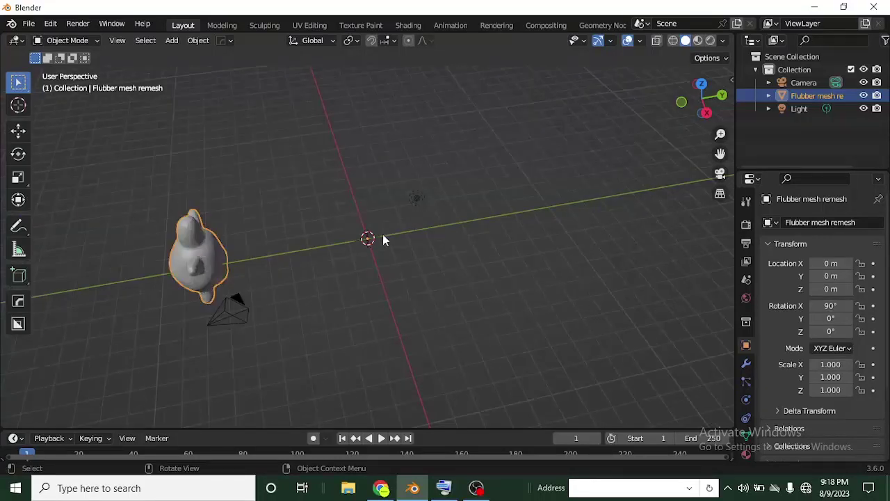
left_click(139, 253)
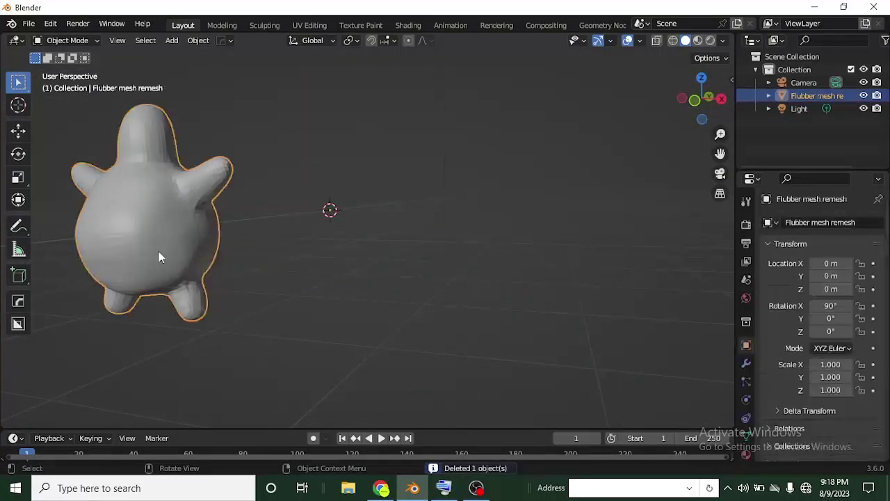
middle_click_drag(159, 254, 418, 311, "shift")
key("s")
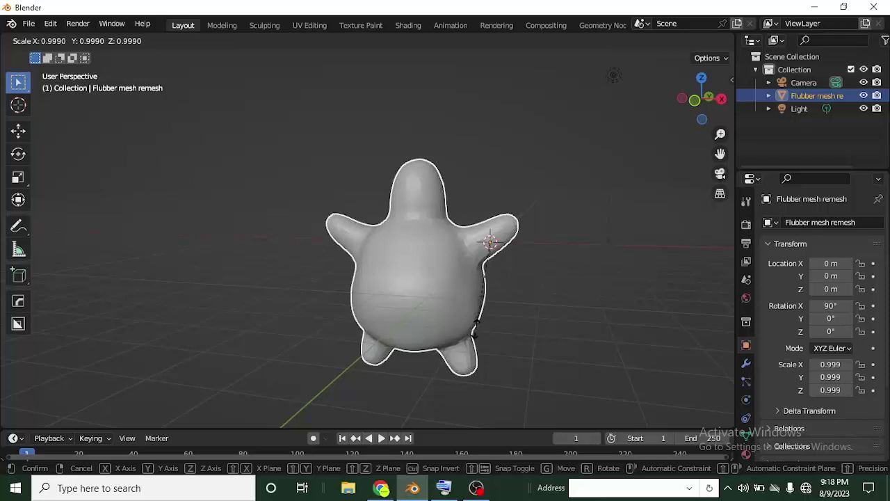
left_click(474, 295)
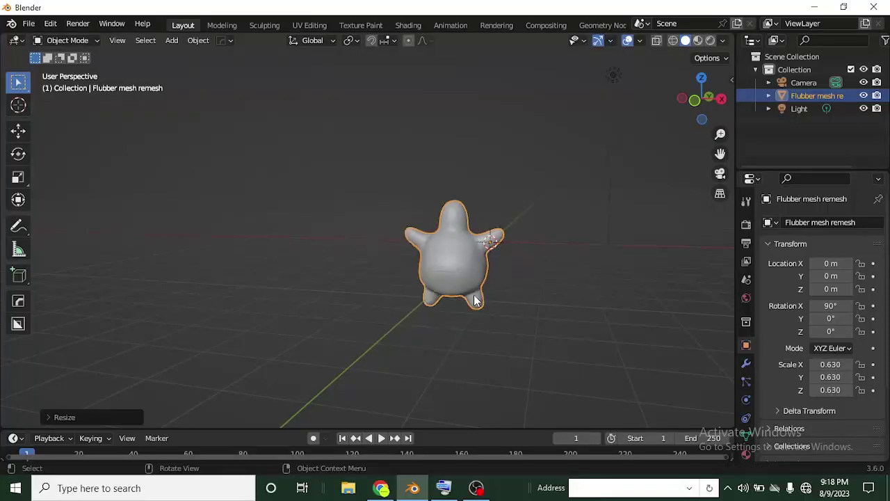
Step: Apply Shade Smooth to the imported character mesh
scroll(502, 286, "up", 4)
scroll(502, 285, "down", 2)
middle_click_drag(503, 285, 338, 261, "shift")
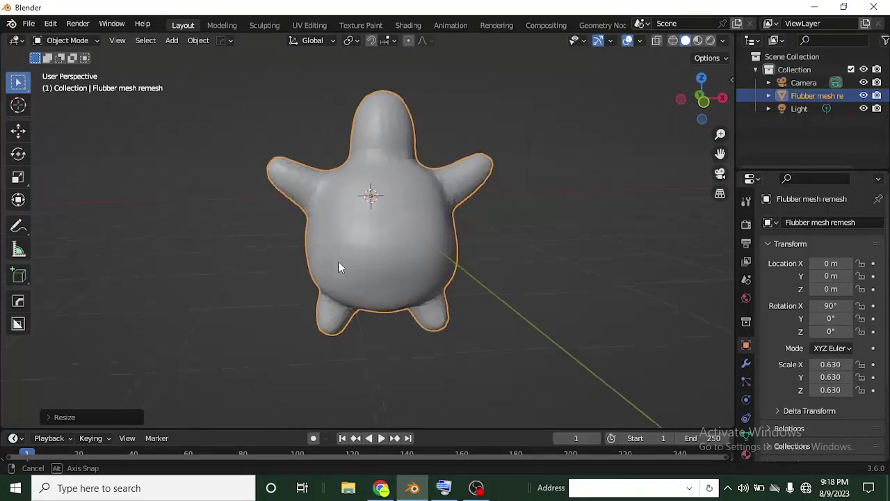
right_click(385, 207)
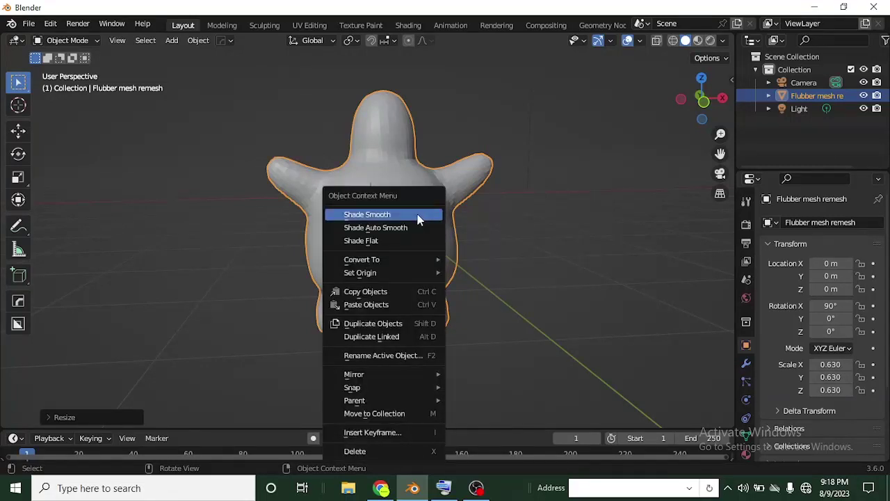
left_click(420, 218)
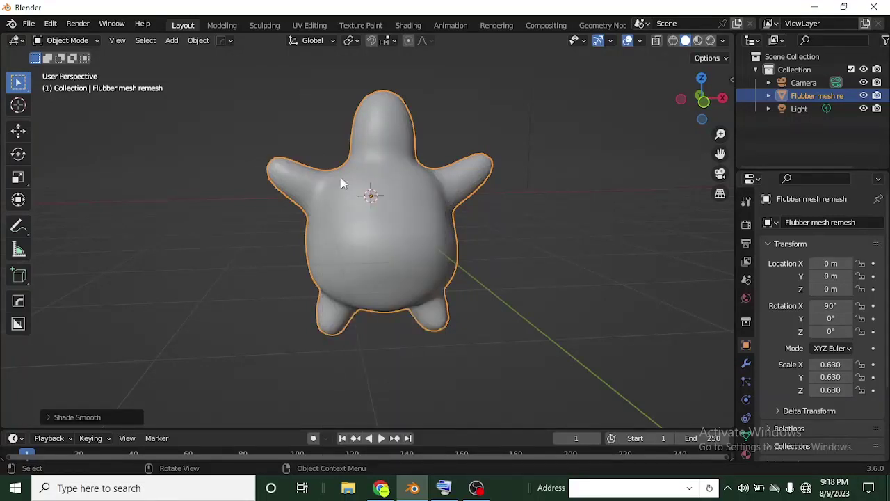
scroll(406, 184, "up", 2)
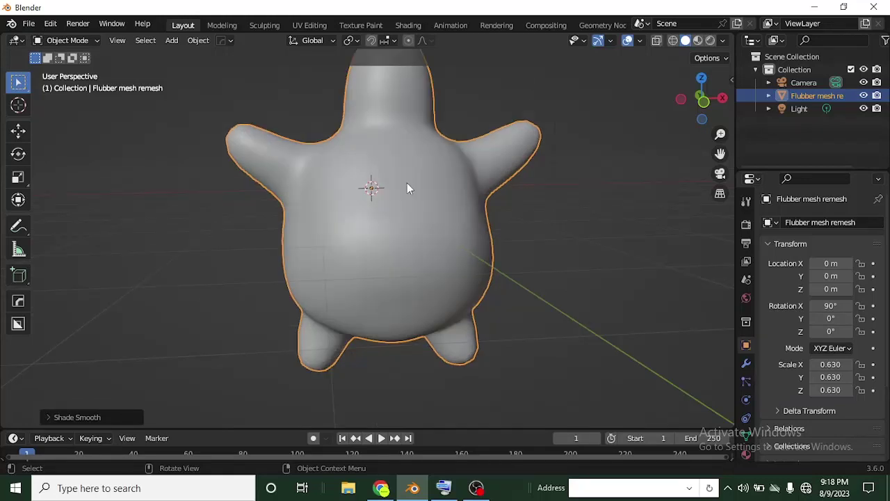
scroll(407, 183, "down", 2)
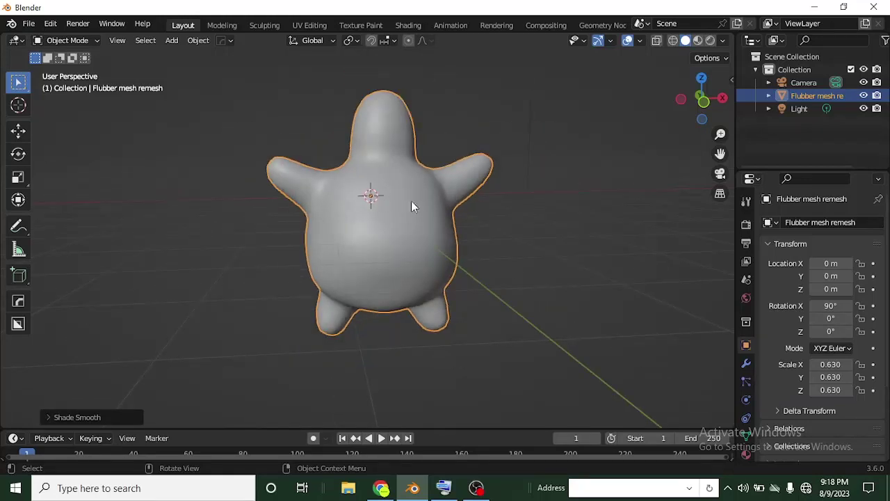
Step: Switch to the front orthographic view and frame the whole character in it
left_click(706, 103)
scroll(347, 179, "up", 3)
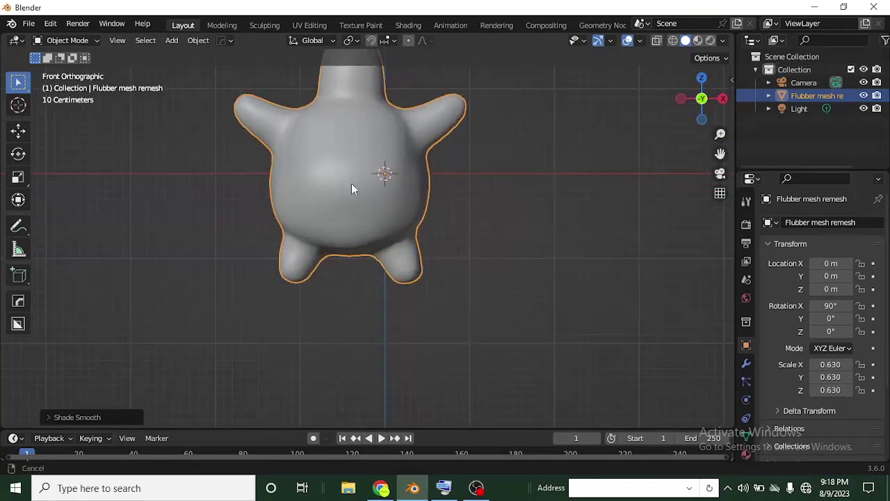
middle_click_drag(346, 181, 425, 262, "shift")
scroll(425, 268, "up", 1)
scroll(458, 220, "down", 2)
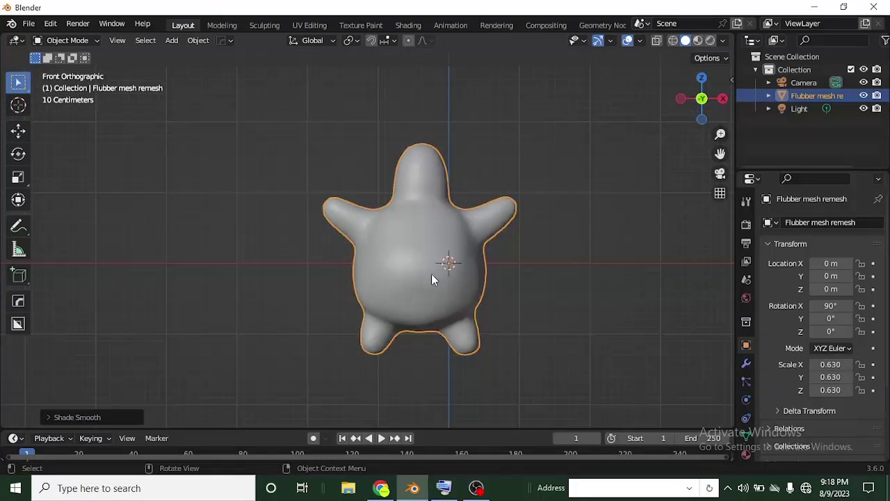
Step: Add a Basic Human (Meta-Rig) armature to the scene
key("shift+a")
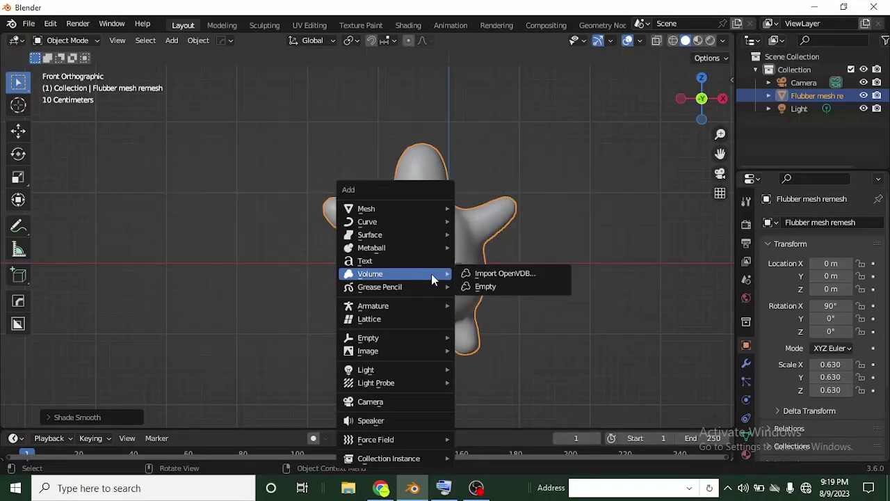
mouse_move(387, 306)
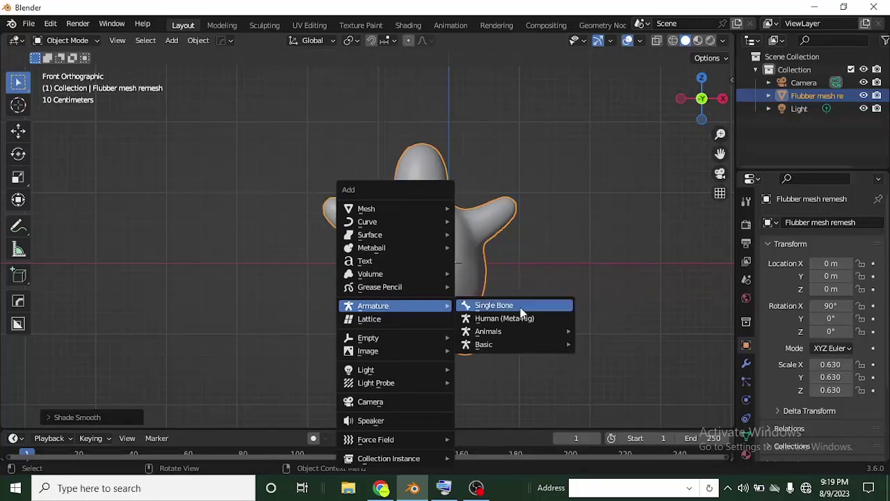
mouse_move(502, 350)
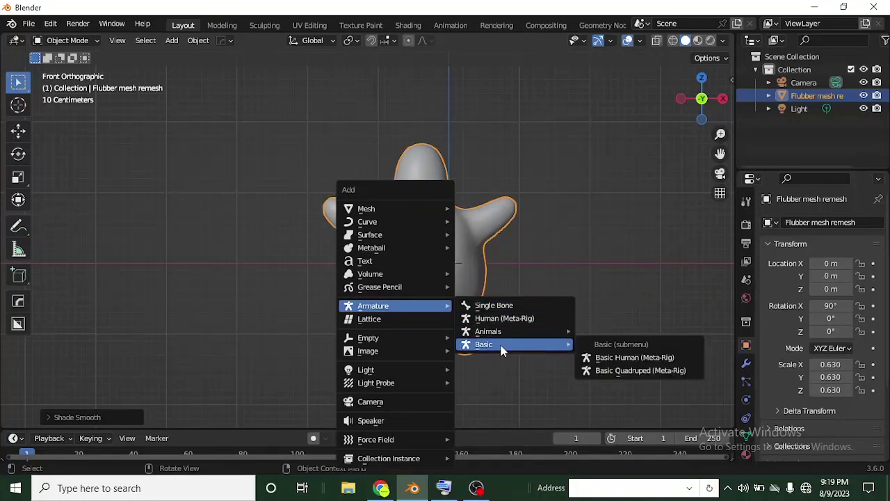
left_click(633, 358)
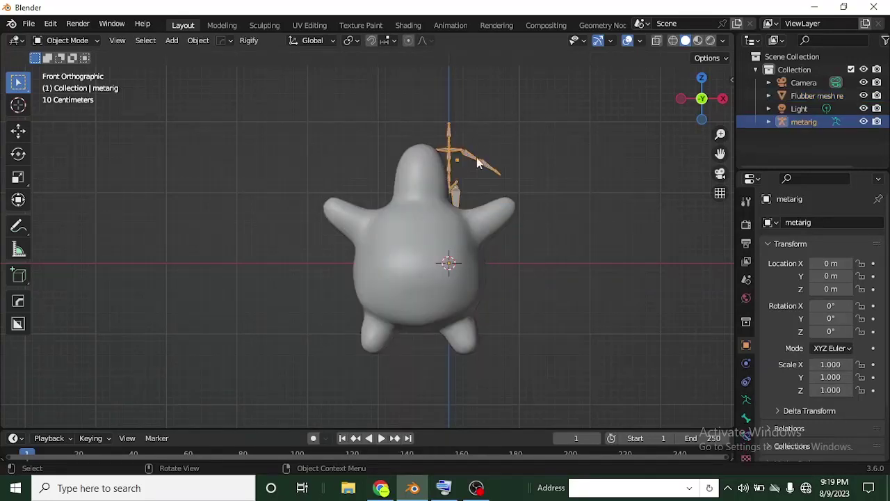
Step: Enable In Front in the metarig's viewport display so its bones draw over the character mesh
scroll(506, 183, "up", 3)
scroll(465, 131, "down", 1)
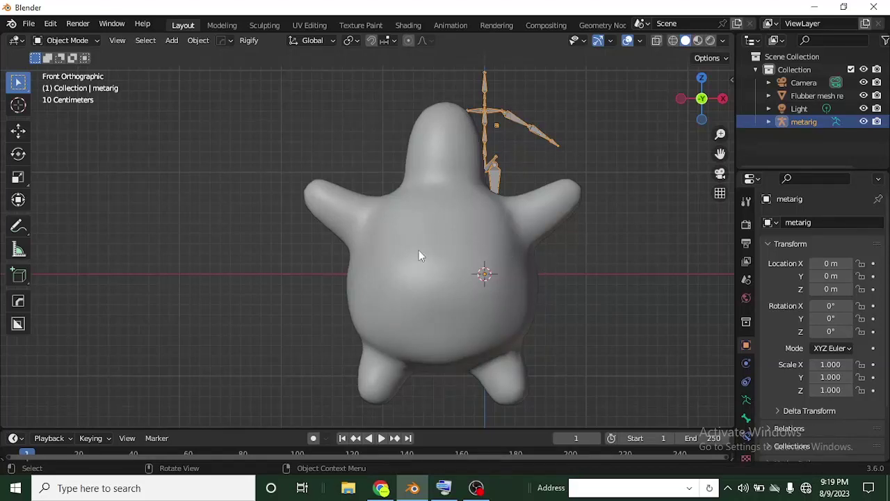
left_click(746, 399)
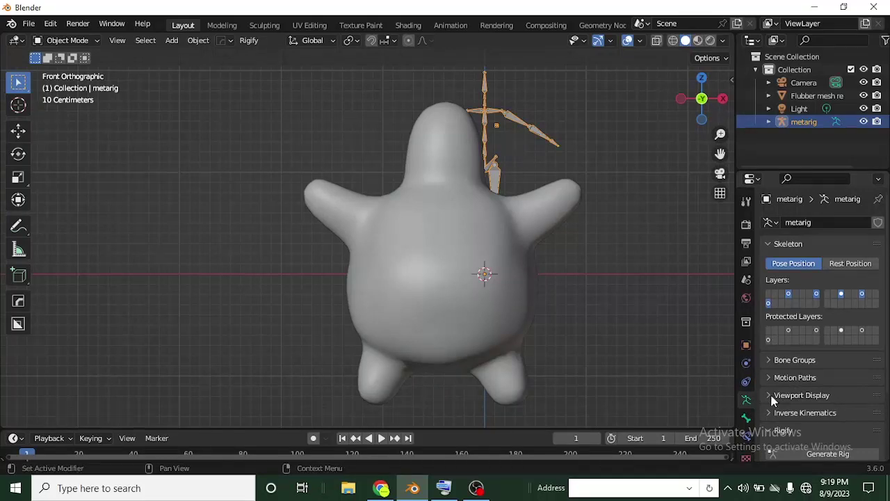
left_click(772, 395)
scroll(803, 395, "down", 3)
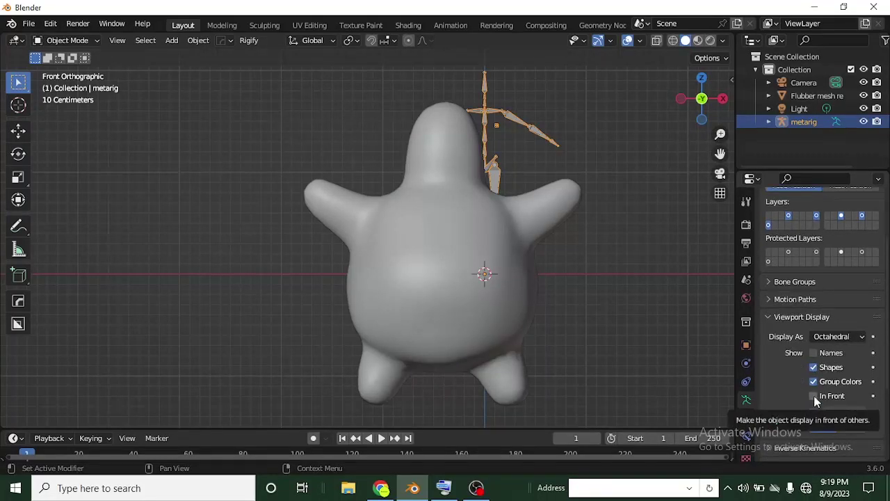
left_click(814, 397)
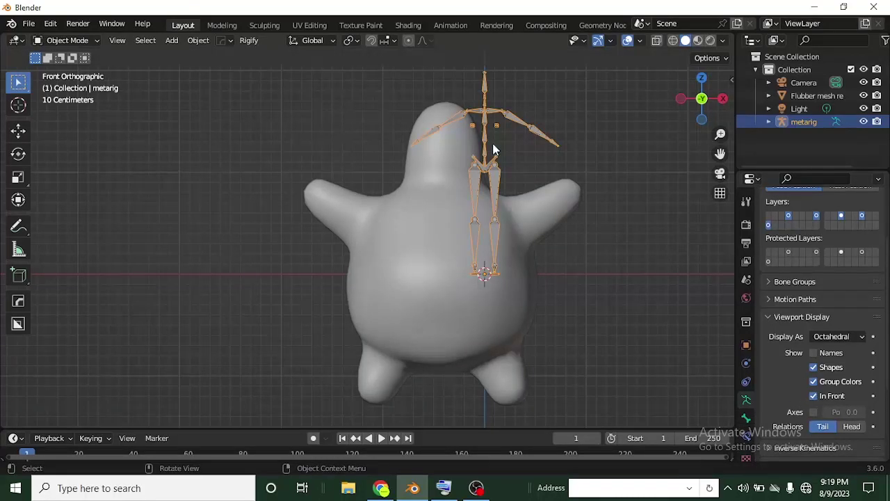
Step: Move the metarig in the front view onto the character's torso, centred on the body
key("g")
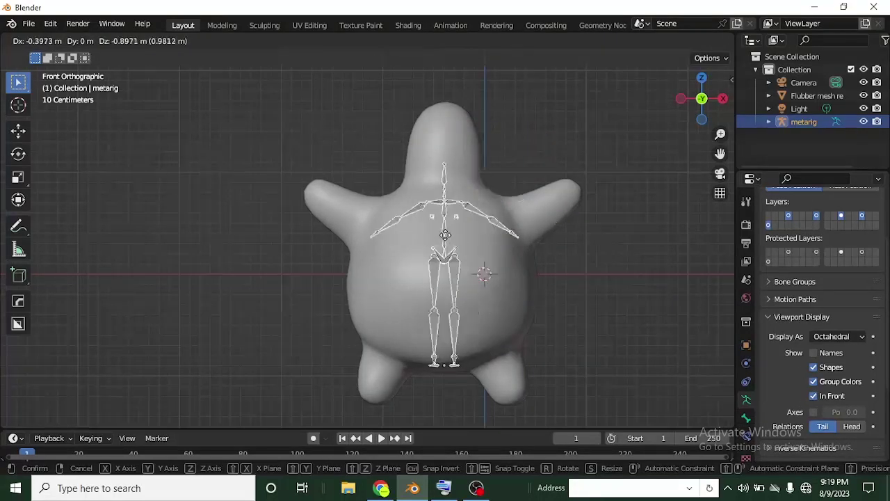
left_click(451, 218)
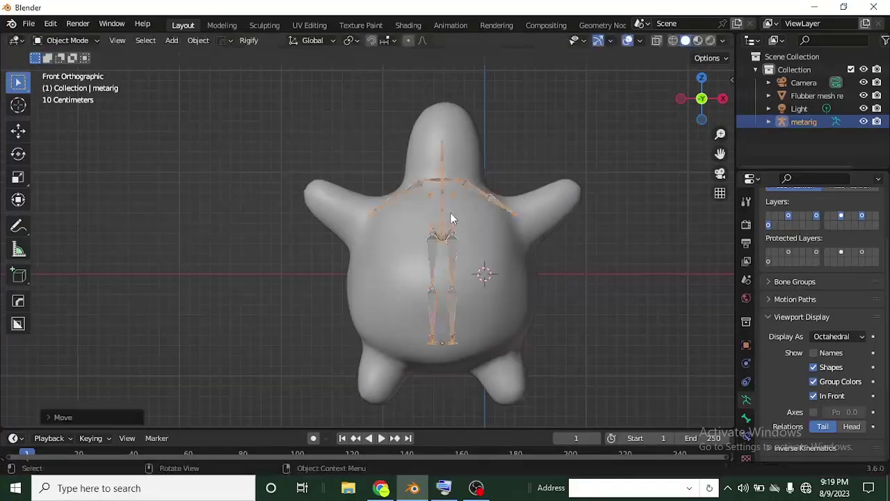
scroll(457, 217, "up", 3)
scroll(495, 247, "down", 4)
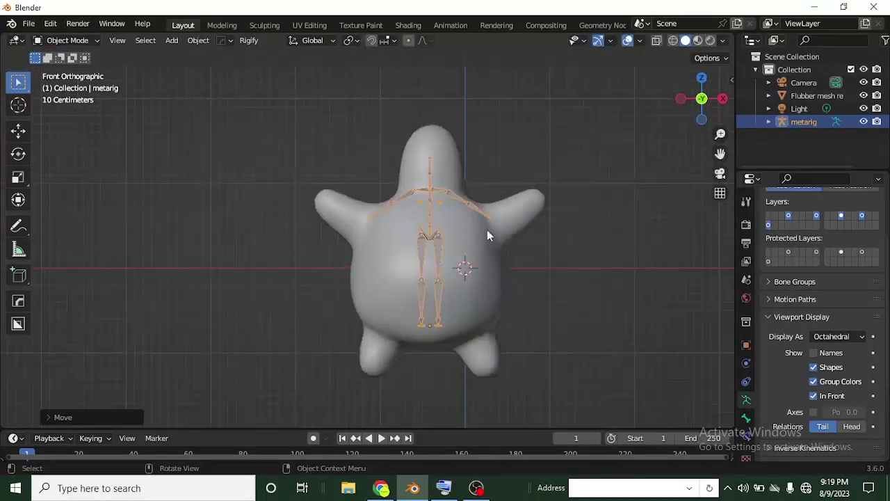
Step: Put the metarig in Edit Mode and enable X-axis mirroring for its bones
left_click(87, 40)
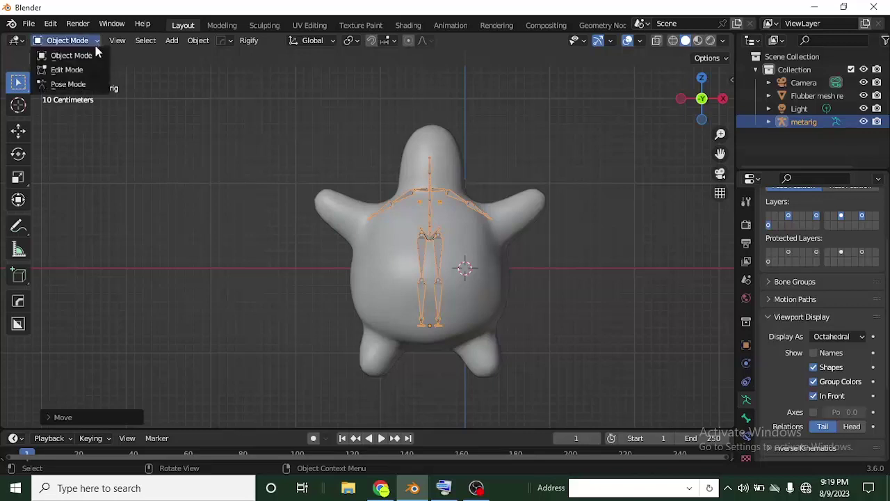
left_click(67, 70)
scroll(417, 230, "up", 4)
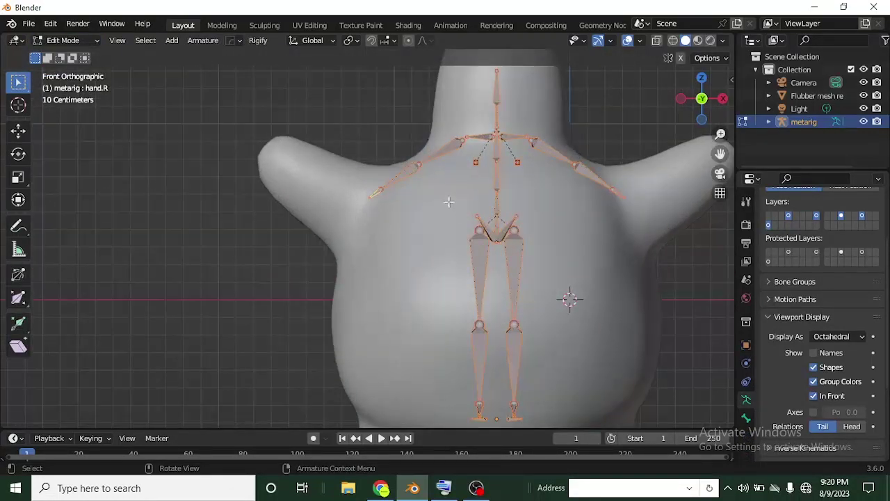
scroll(452, 201, "down", 3)
scroll(451, 186, "up", 2)
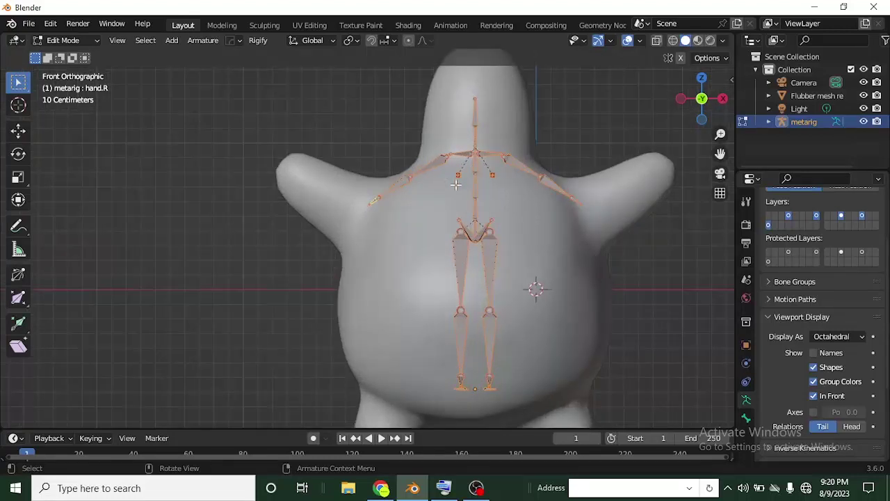
left_click(681, 59)
scroll(476, 198, "down", 2)
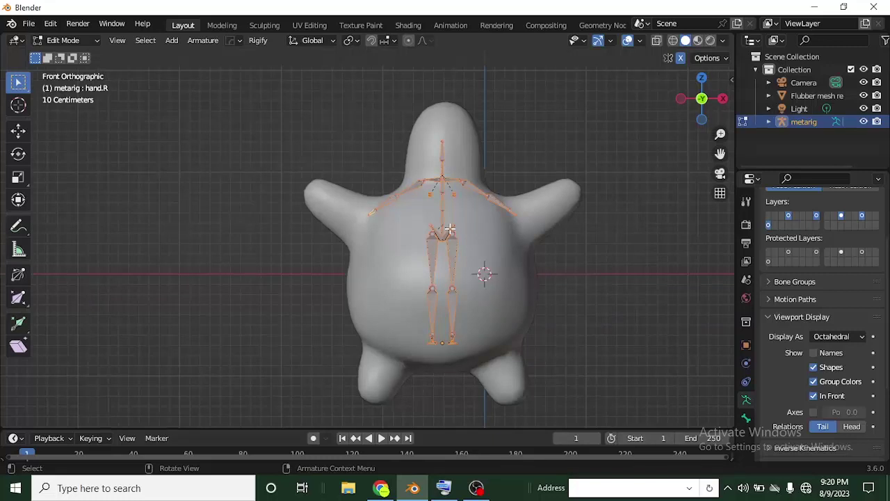
scroll(450, 228, "up", 2)
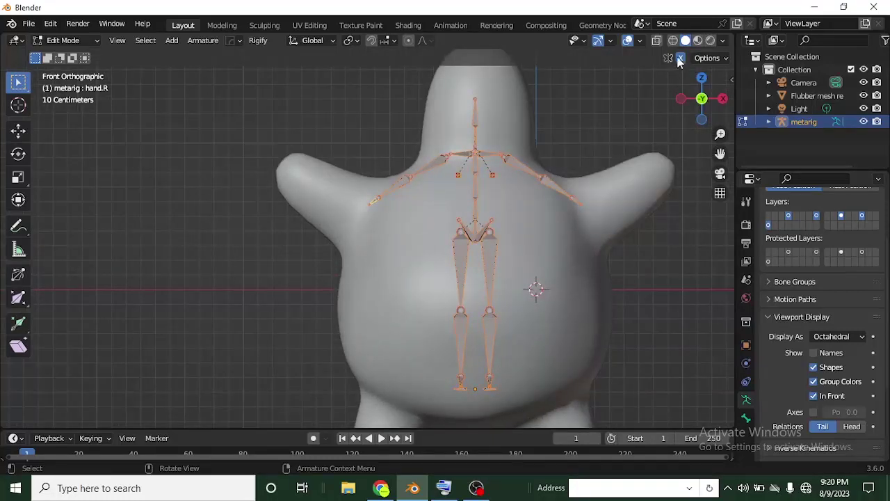
scroll(493, 197, "up", 1)
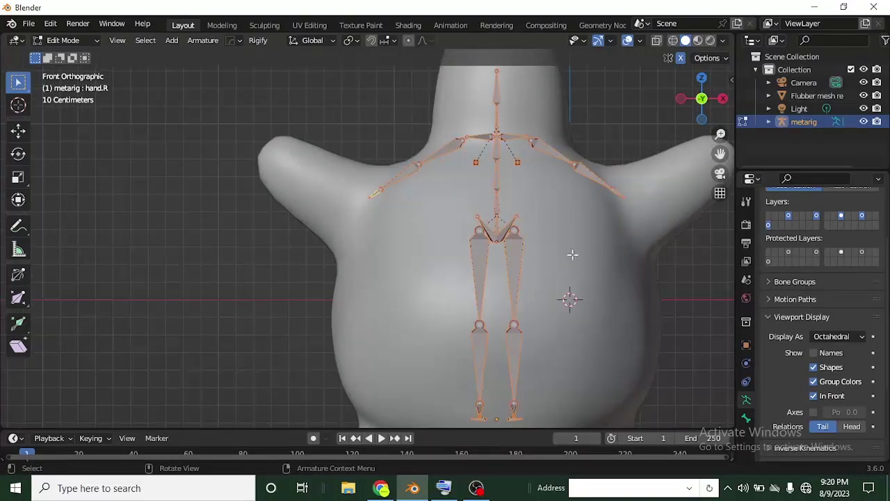
Step: Delete the foot, toe and heel bones below the shins on both sides of the metarig
middle_click_drag(556, 292, 485, 159, "shift")
scroll(489, 191, "up", 3)
left_click_drag(464, 272, 544, 325)
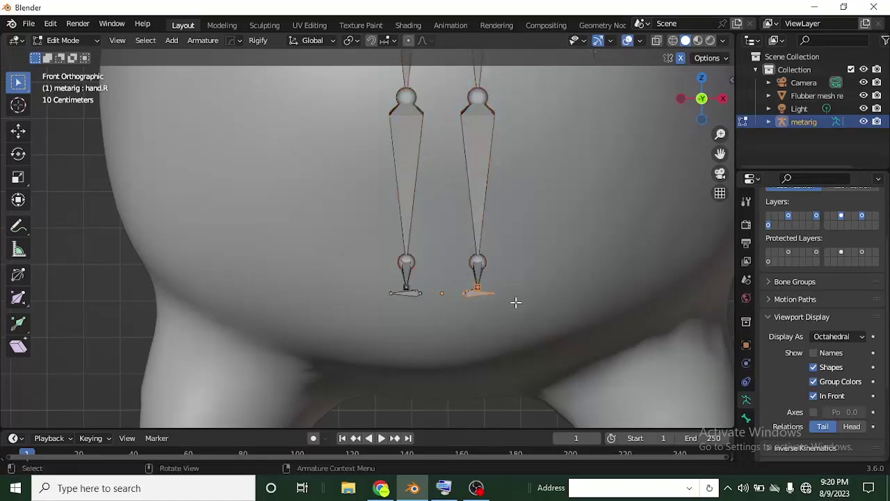
left_click(478, 275)
key("x")
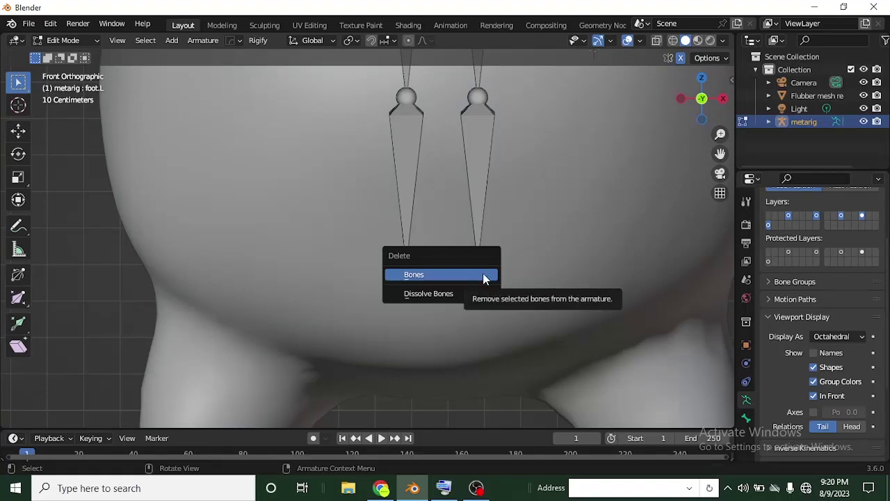
left_click(485, 279)
scroll(521, 219, "down", 3)
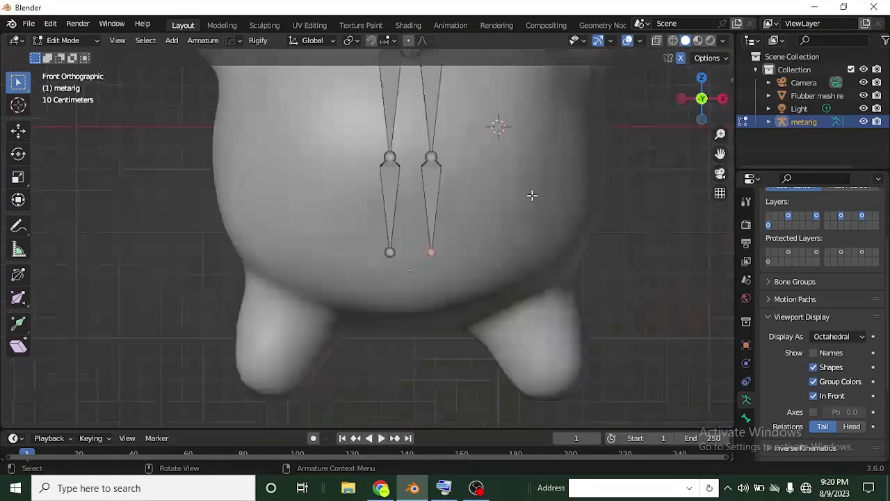
Step: Delete the forearm and hand bones on both sides, keeping the upper arm bones
scroll(534, 401, "up", 2)
middle_click_drag(533, 400, 592, 334, "shift")
scroll(644, 277, "up", 3)
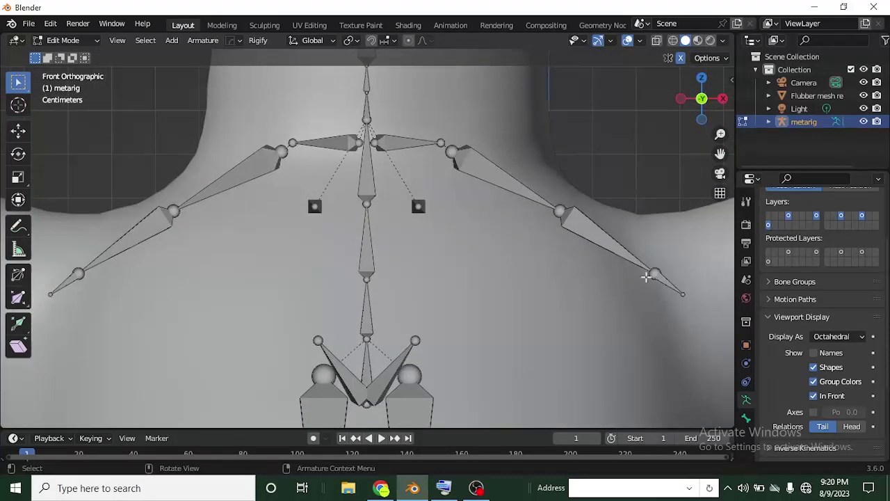
left_click(610, 244)
left_click(671, 285, "shift")
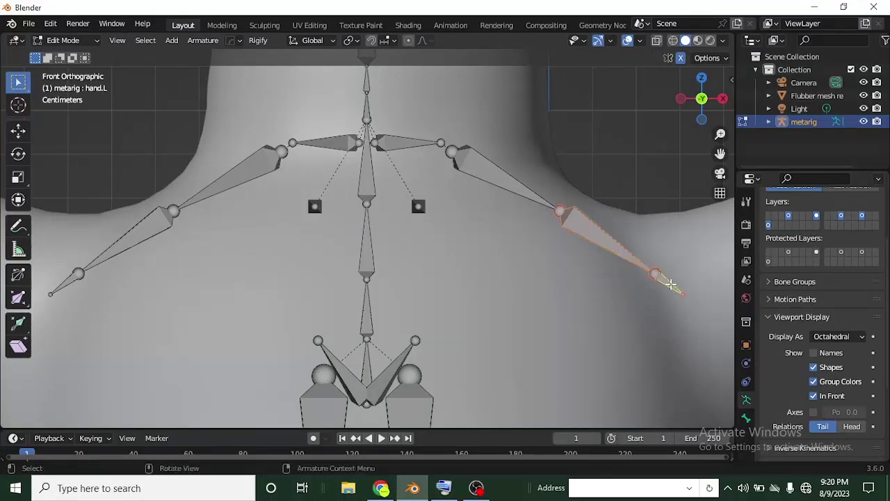
key("x")
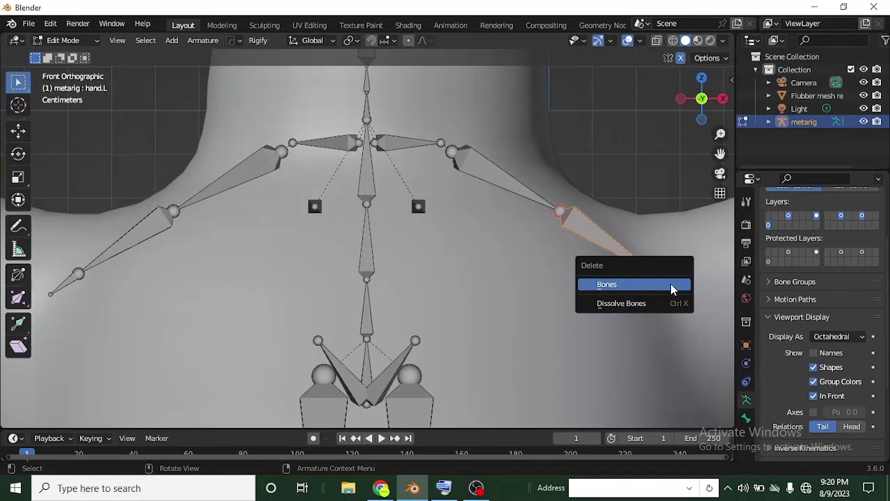
left_click(671, 284)
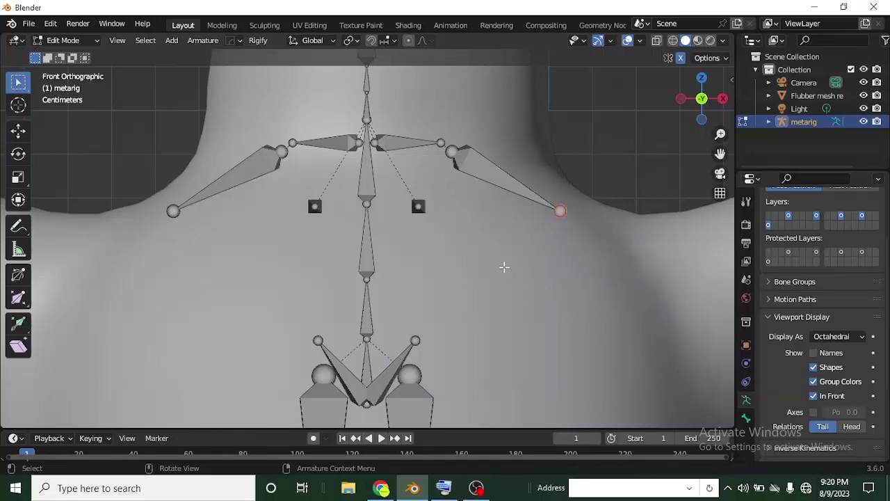
Step: Delete the top two bones of the spine chain, spine.006 and spine.005
scroll(453, 258, "down", 5)
middle_click_drag(423, 278, 424, 175, "shift")
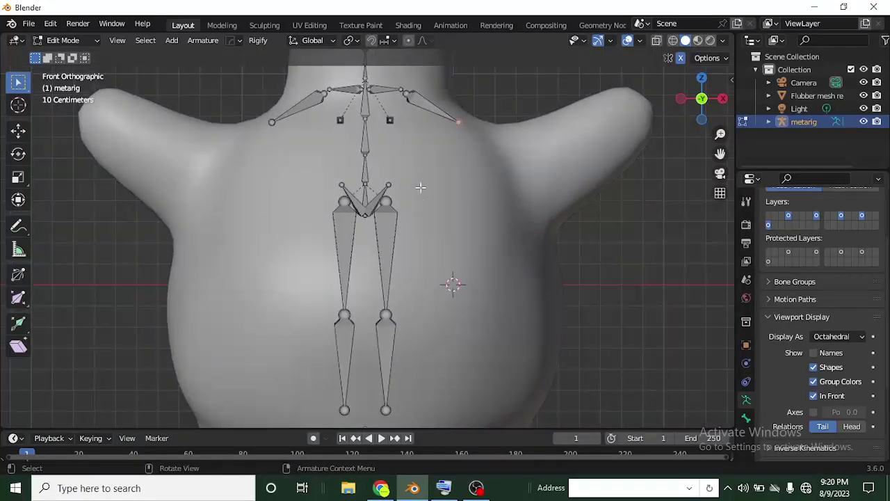
scroll(449, 244, "up", 2)
middle_click_drag(491, 304, 437, 360, "shift")
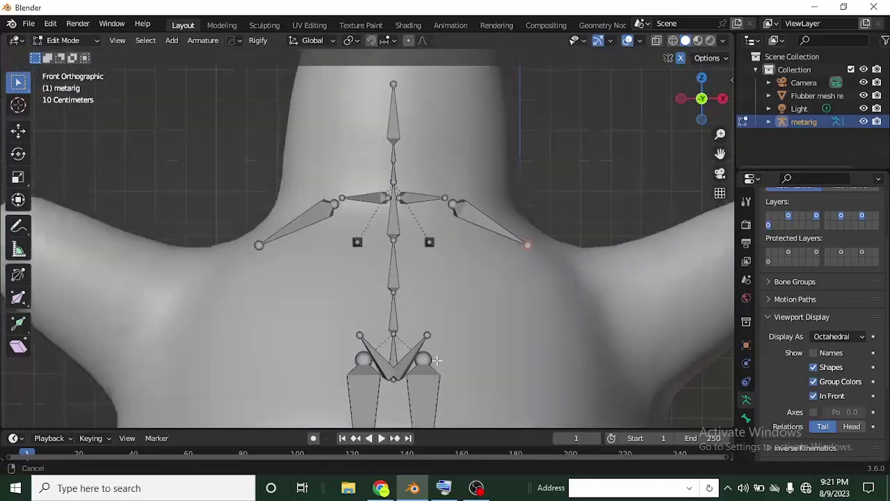
scroll(382, 265, "up", 3)
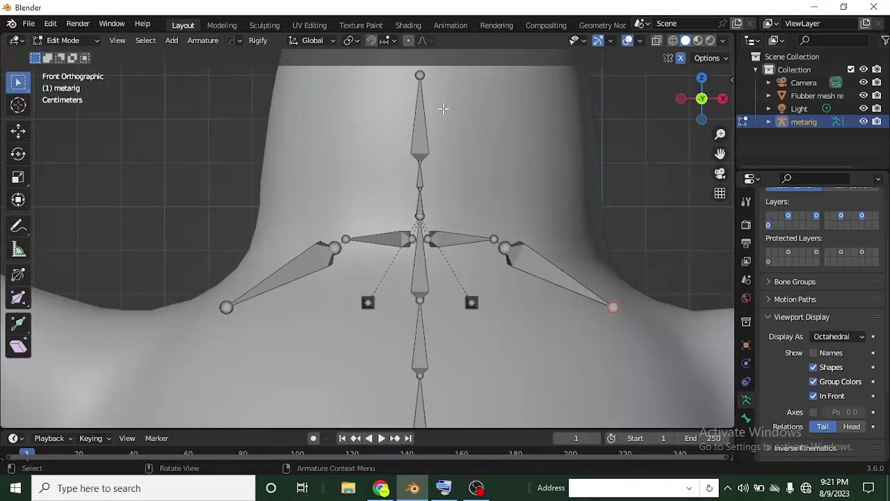
left_click(425, 110)
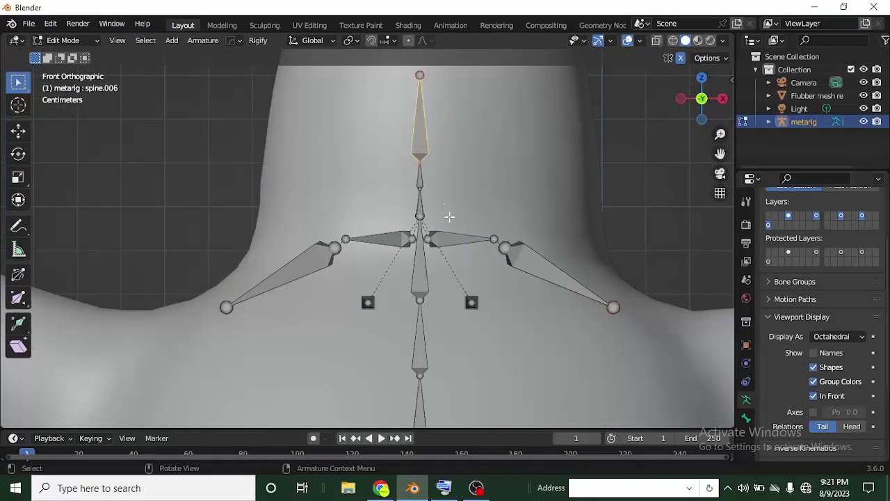
left_click(420, 174, "shift")
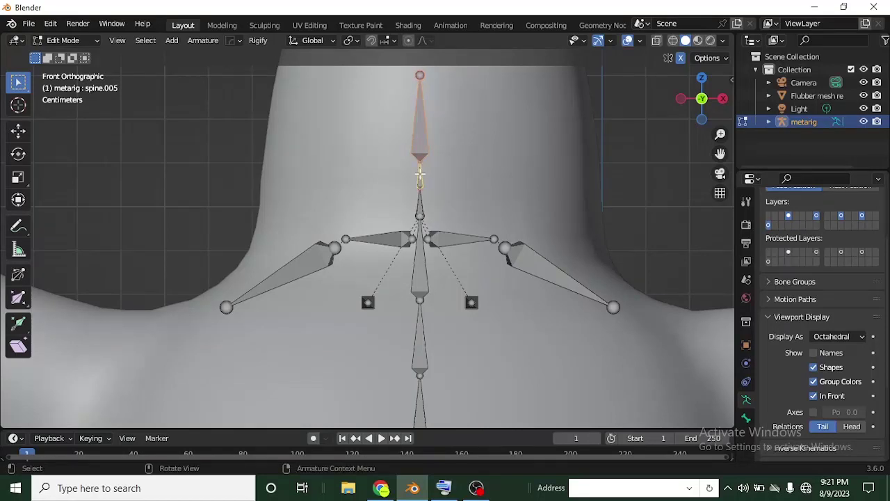
key("x")
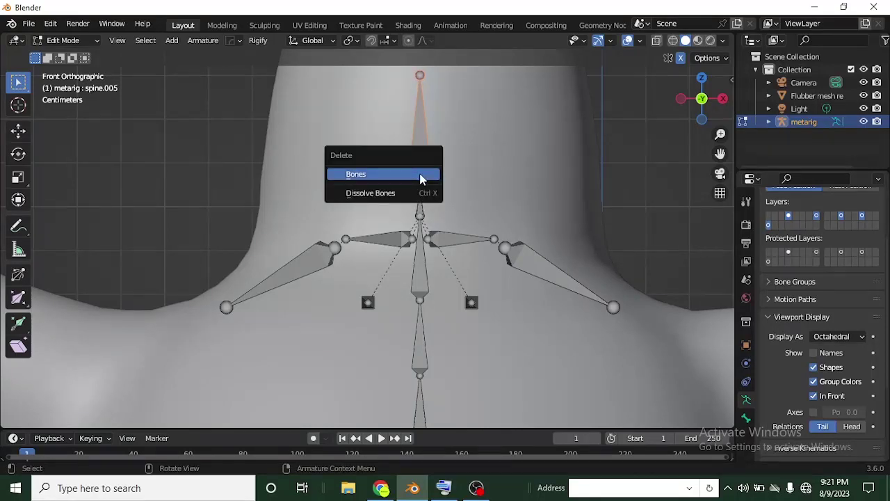
left_click(422, 177)
Step: Delete both breast bones, breast.L and breast.R, from the metarig's chest
scroll(411, 177, "down", 5)
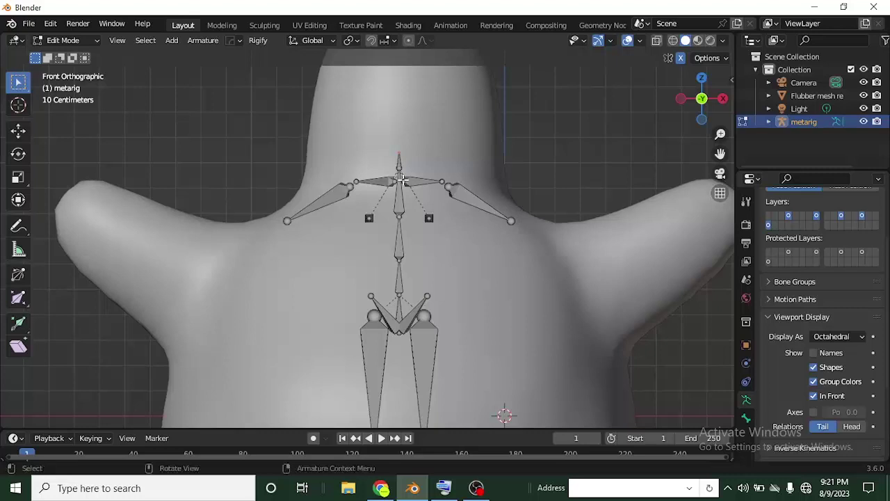
middle_click_drag(413, 251, 358, 383)
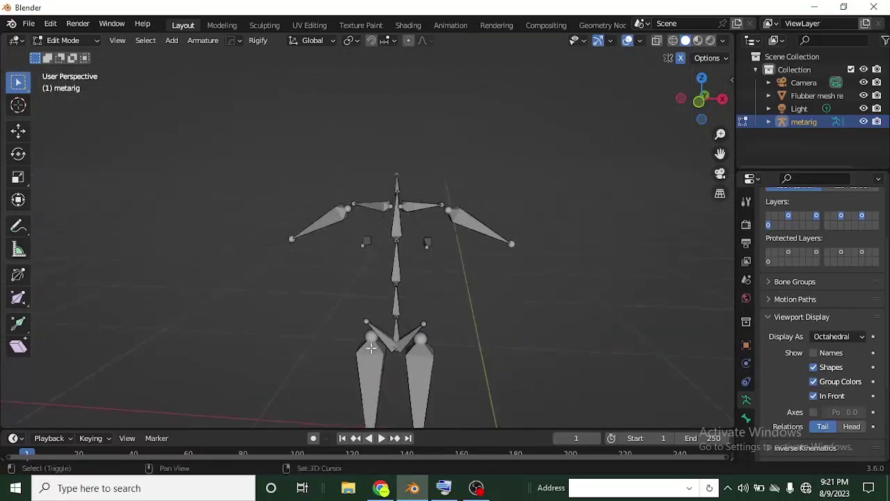
left_click(427, 242)
left_click(367, 240, "shift")
key("x")
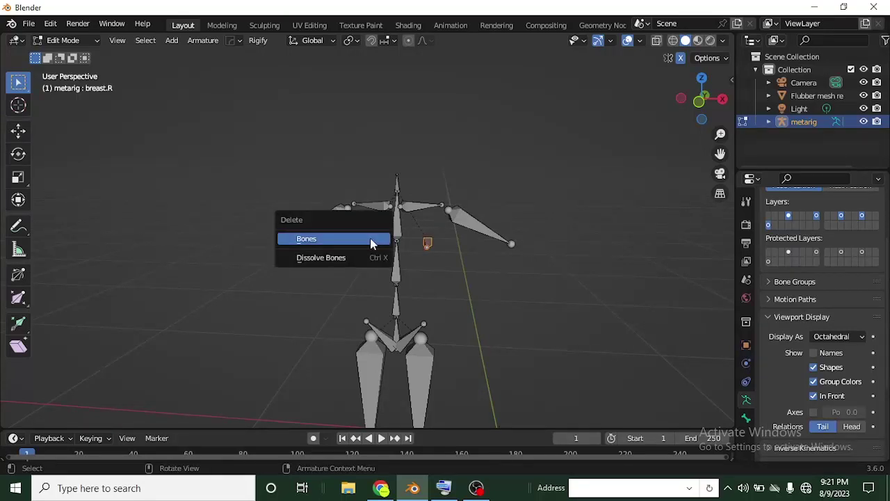
left_click(370, 240)
Step: Switch to Object Mode and move the metarig along the Y axis until it sits inside the Flubber mesh
middle_click_drag(370, 240, 404, 255)
scroll(184, 311, "up", 4)
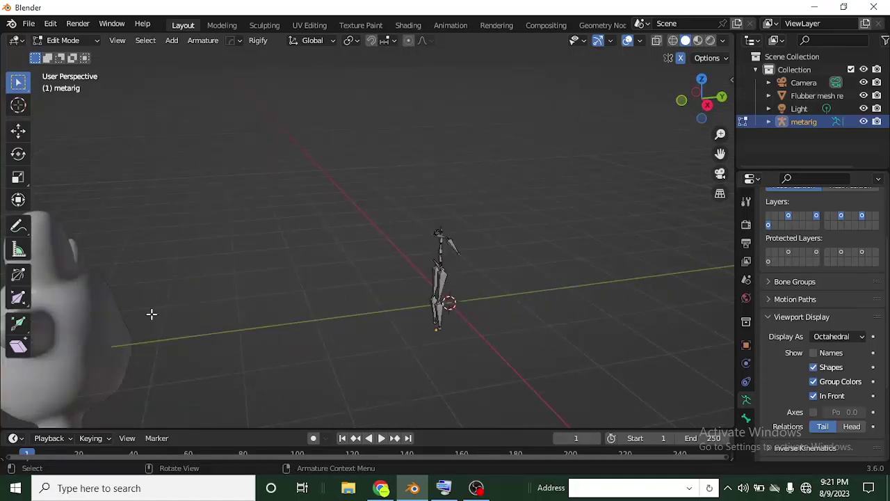
left_click(69, 41)
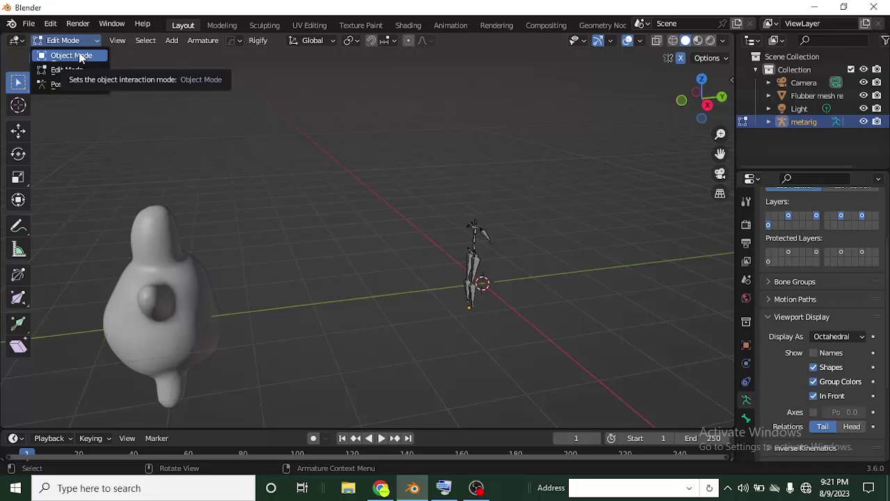
left_click(76, 55)
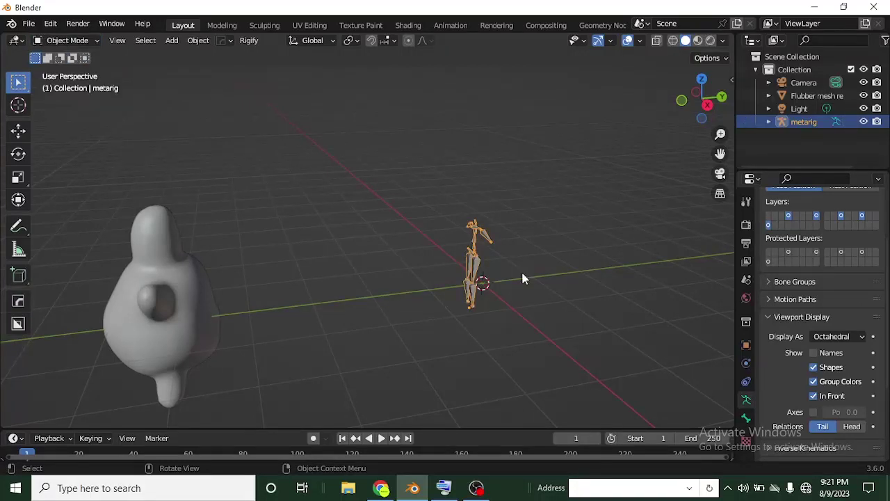
key("g")
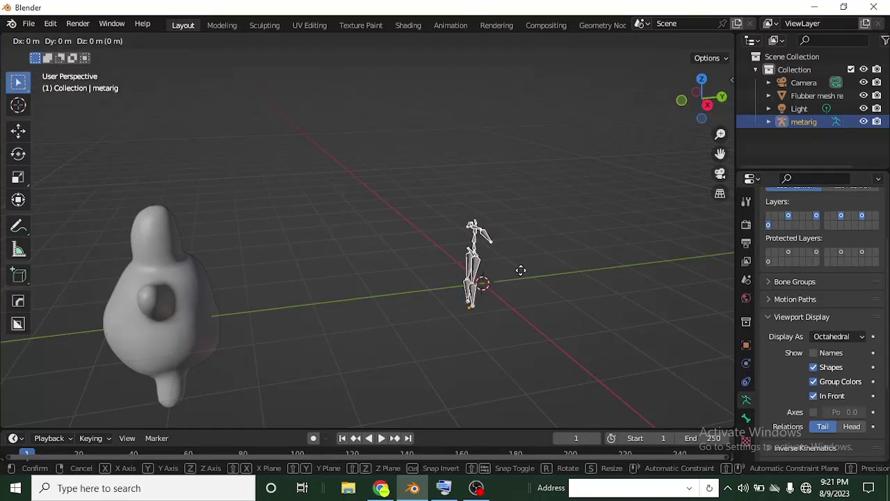
key("y")
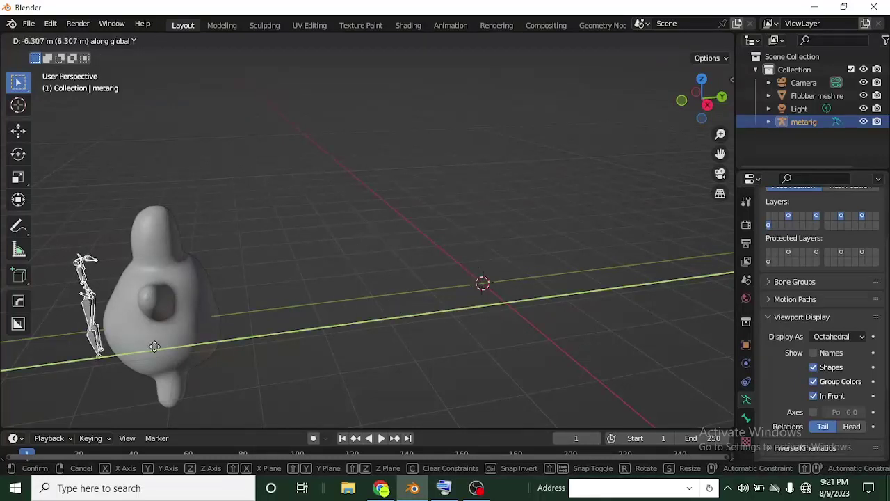
left_click(218, 366)
middle_click_drag(199, 362, 376, 294)
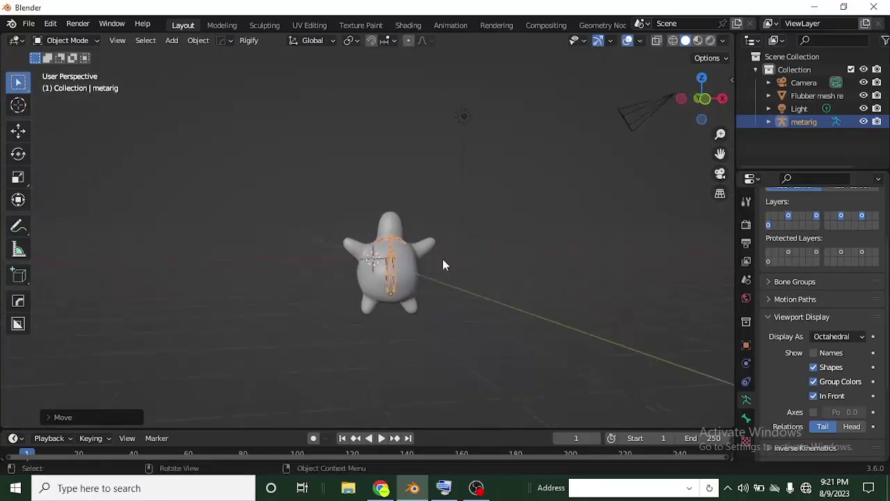
Step: In Edit Mode, delete the two middle spine bones, spine.002 and spine.003, from the metarig
left_click(704, 99)
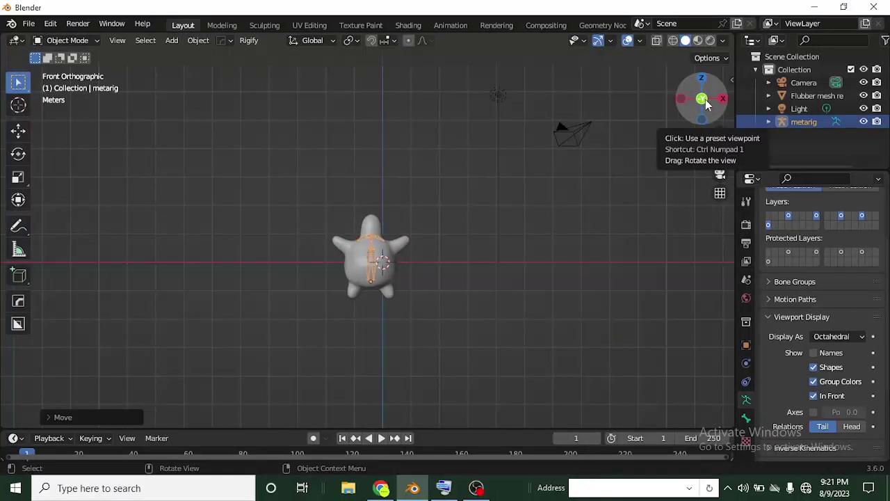
scroll(362, 307, "up", 5)
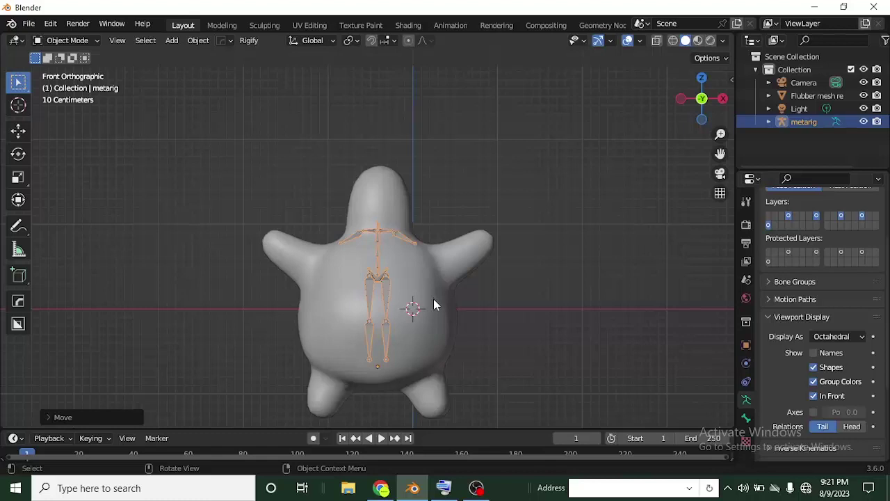
middle_click_drag(435, 299, 454, 253, "shift")
scroll(453, 253, "up", 3)
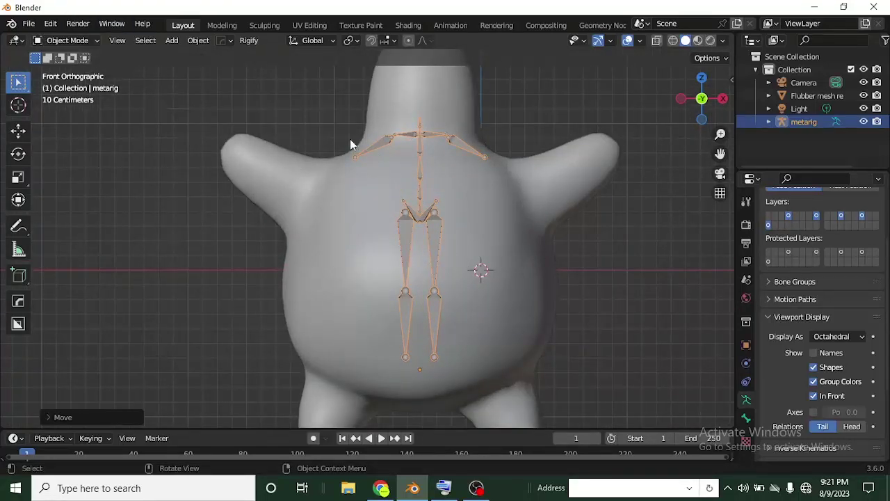
scroll(388, 159, "up", 1)
middle_click_drag(386, 155, 397, 212)
scroll(397, 211, "down", 3)
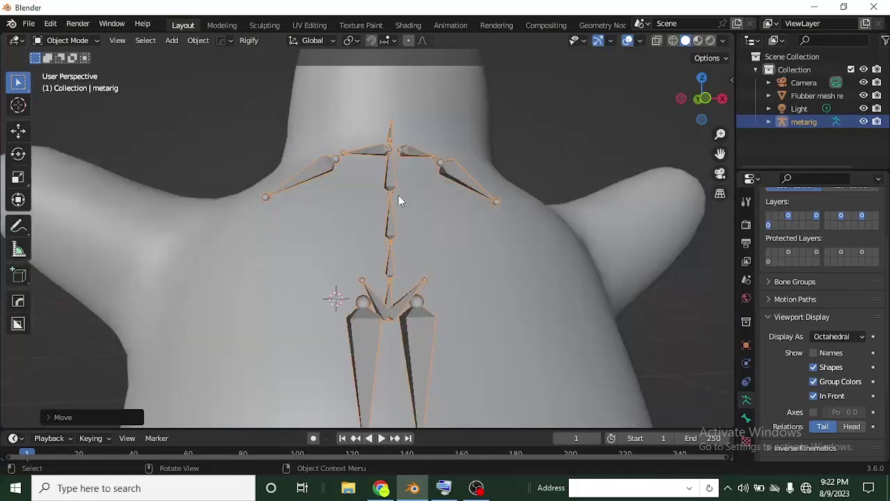
left_click(62, 40)
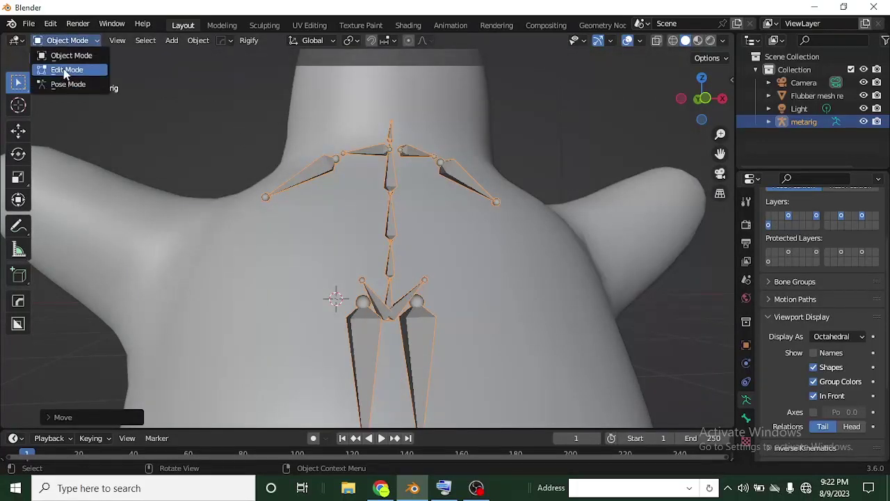
left_click(64, 69)
left_click(384, 226)
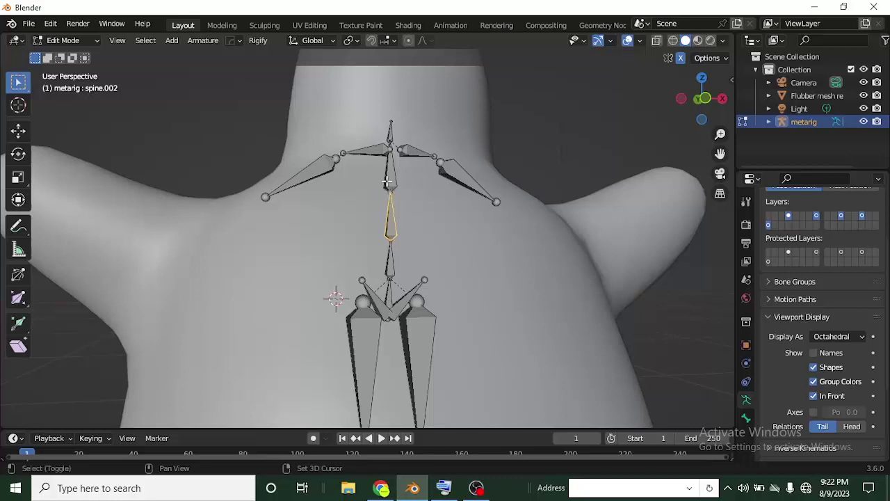
left_click(392, 176)
mouse_move(439, 229)
middle_mouse_down()
mouse_move(425, 243)
mouse_move(443, 238)
middle_mouse_up()
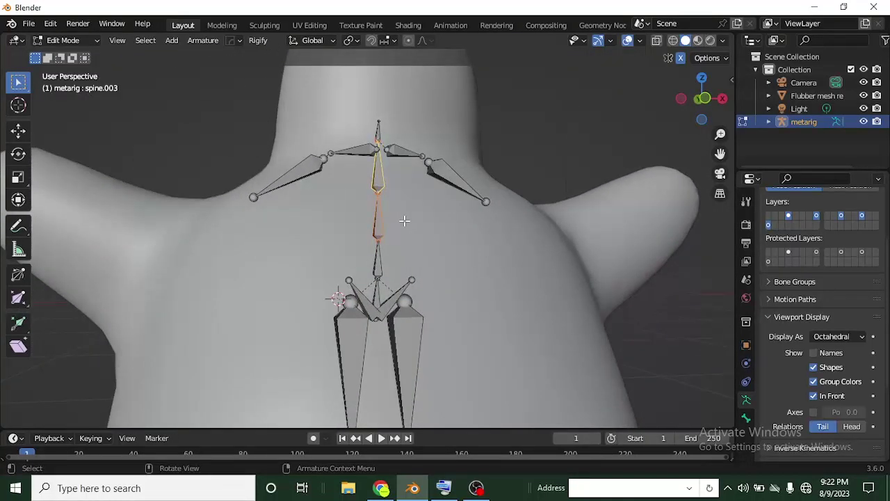
key("x")
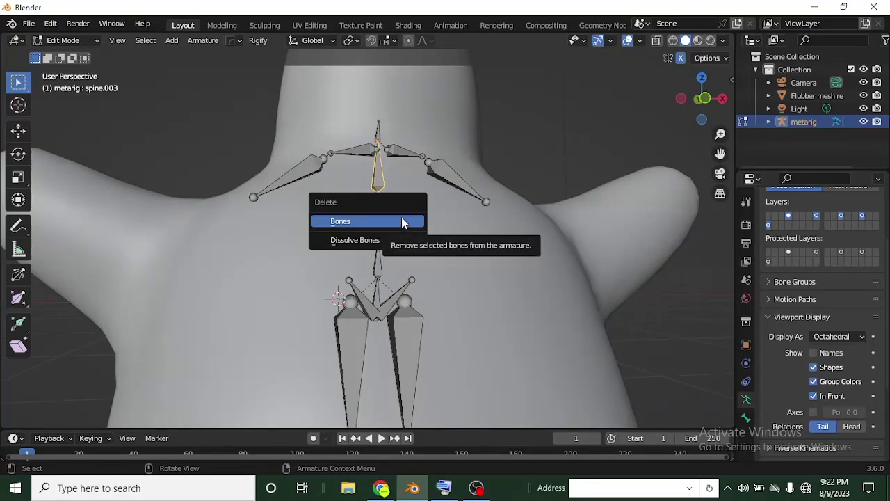
left_click(402, 218)
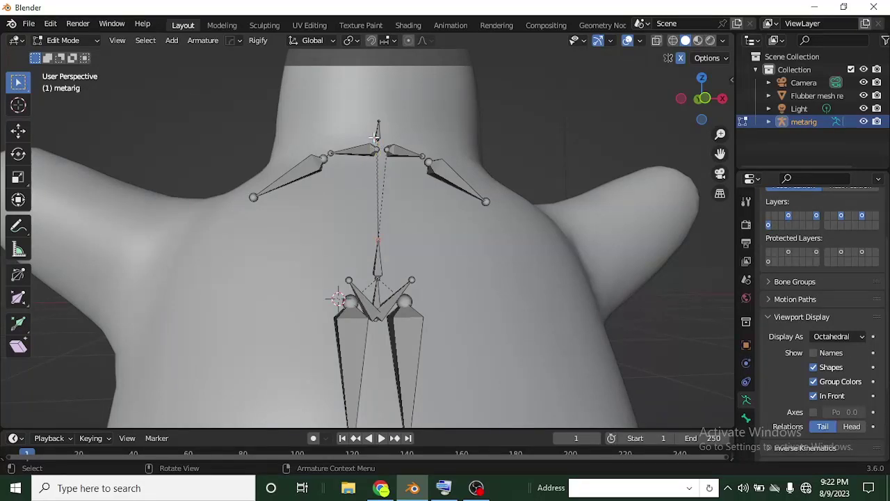
Step: Move the neck bone spine.004 down between the inner ends of the two shoulder bones
left_click(378, 130)
key("g")
left_click(383, 149)
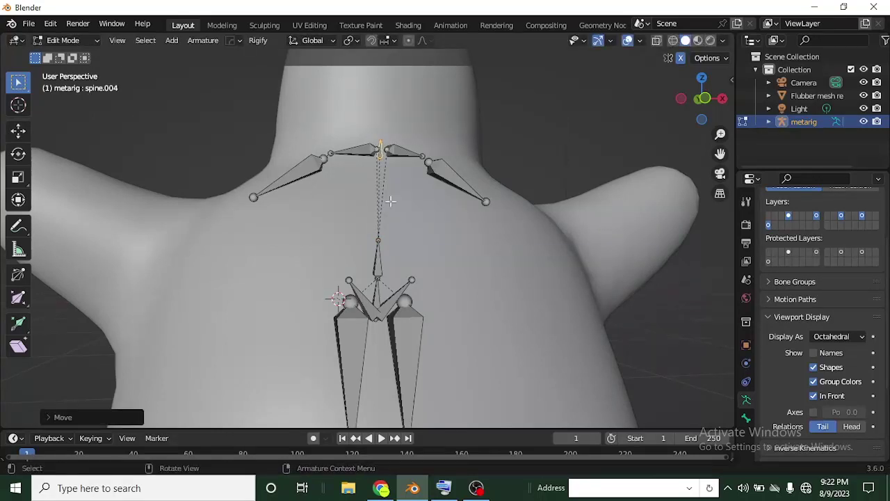
Step: Raise the upper joint of spine.001 along the Z axis to just below the neck bone
left_click(380, 239)
scroll(394, 239, "up", 3)
middle_click_drag(394, 238, 397, 243)
key("g")
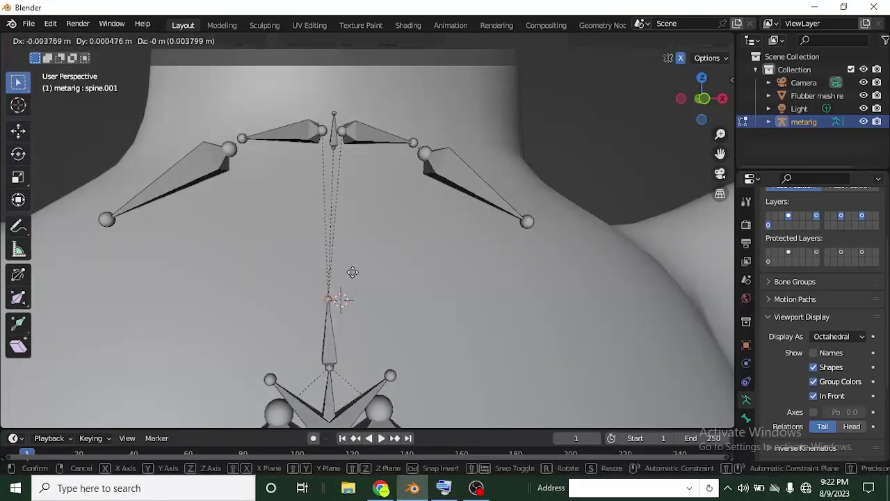
key("z")
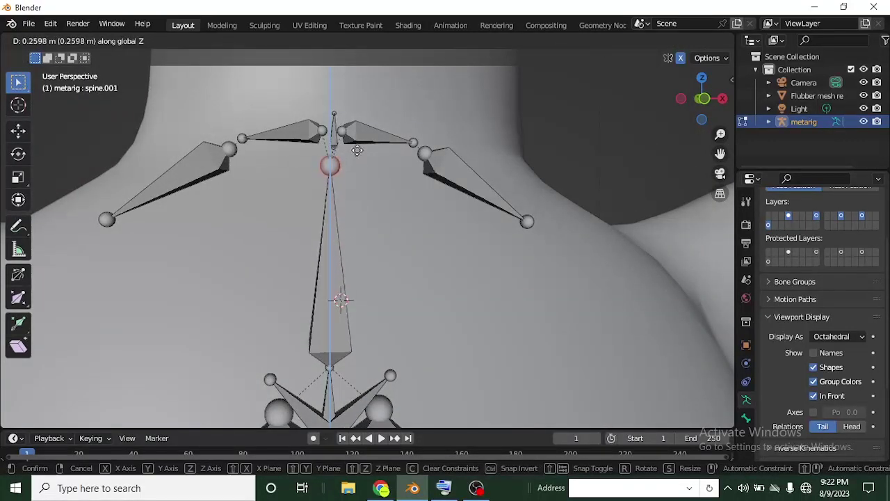
left_click(359, 141)
Step: Nudge spine.004 so its base sits on the upper end of spine.001
left_click(336, 129)
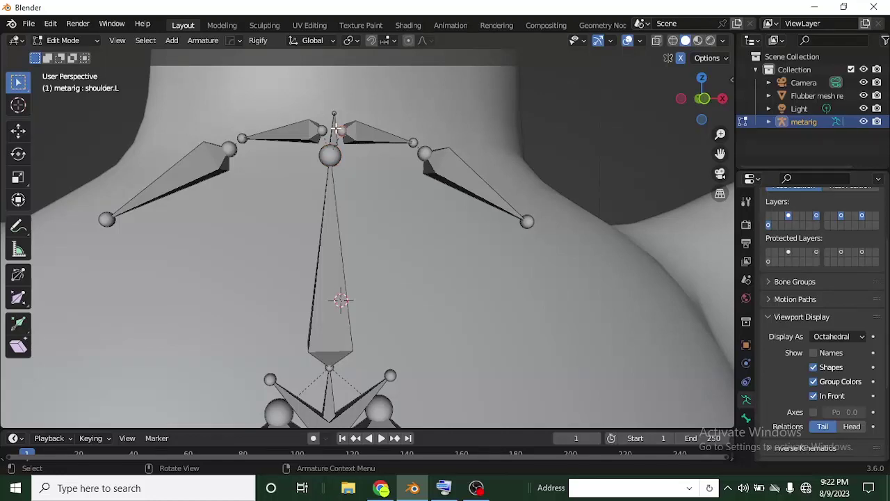
left_click(333, 129)
key("g")
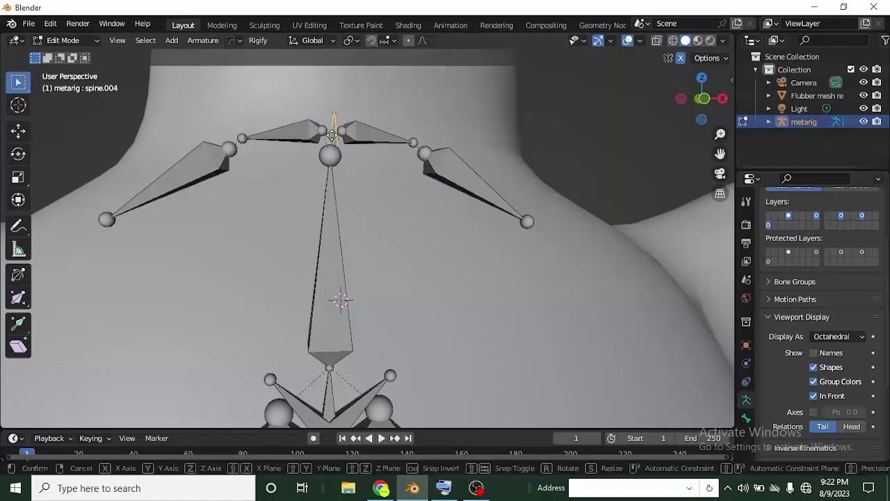
left_click(333, 130)
Step: Stretch spine.004 by raising its tip along the Z axis into the Flubber's head
scroll(332, 130, "down", 5)
scroll(352, 174, "up", 8)
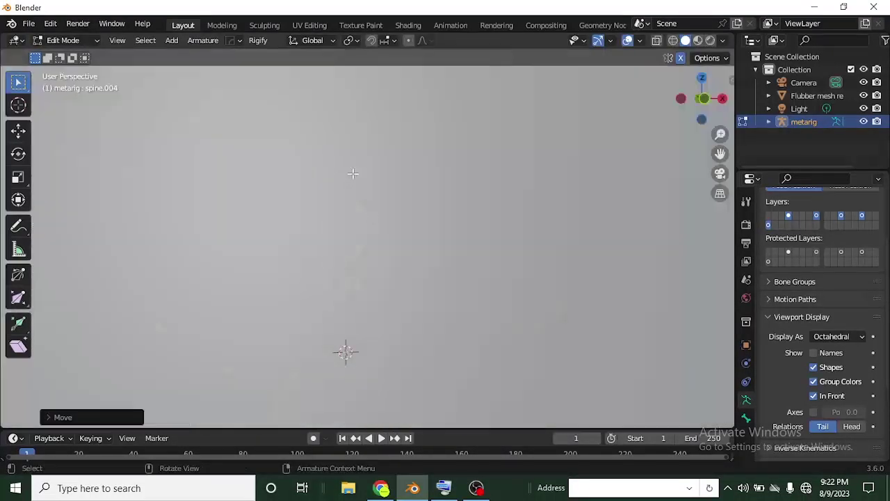
scroll(381, 232, "down", 4)
scroll(379, 270, "up", 2)
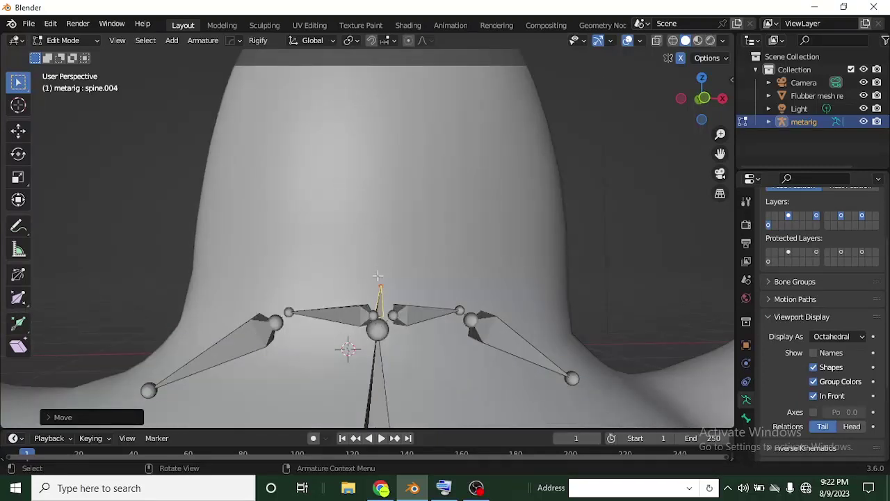
key("g")
key("z")
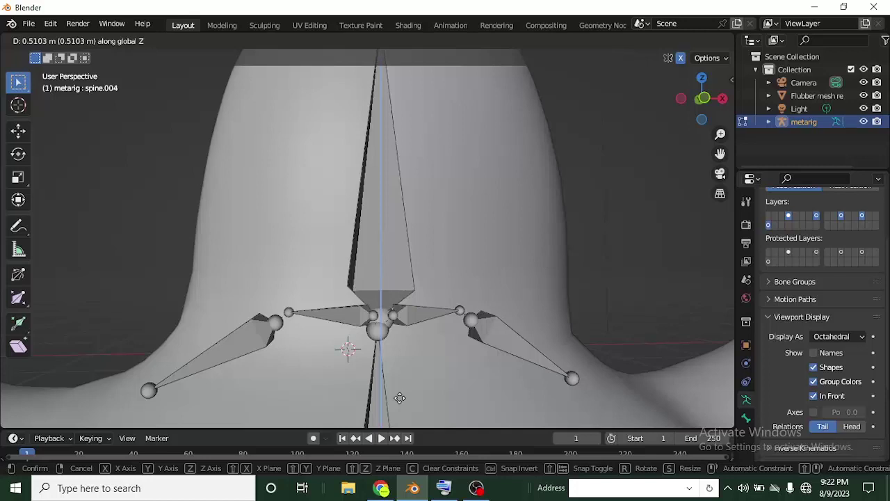
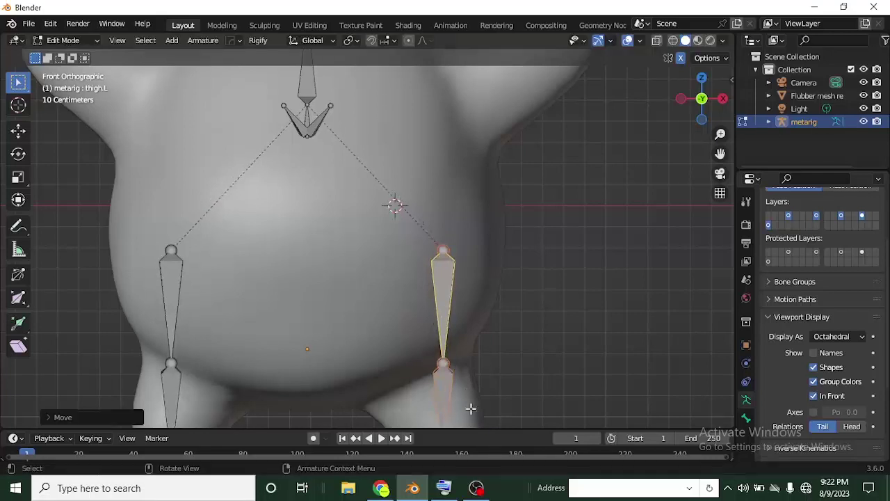
Step: Move the mirrored knee joints inward and down, and shift the shin bones to fit inside the stubby legs
scroll(439, 311, "up", 4)
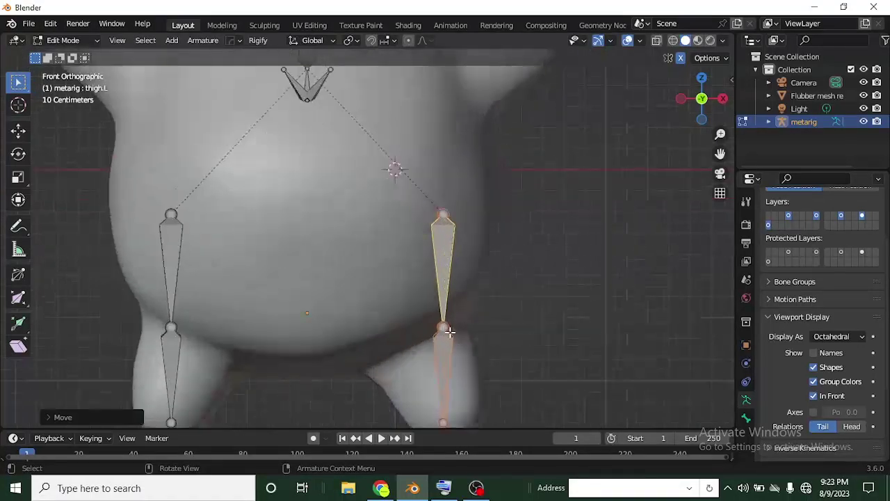
left_click(445, 328)
key("g")
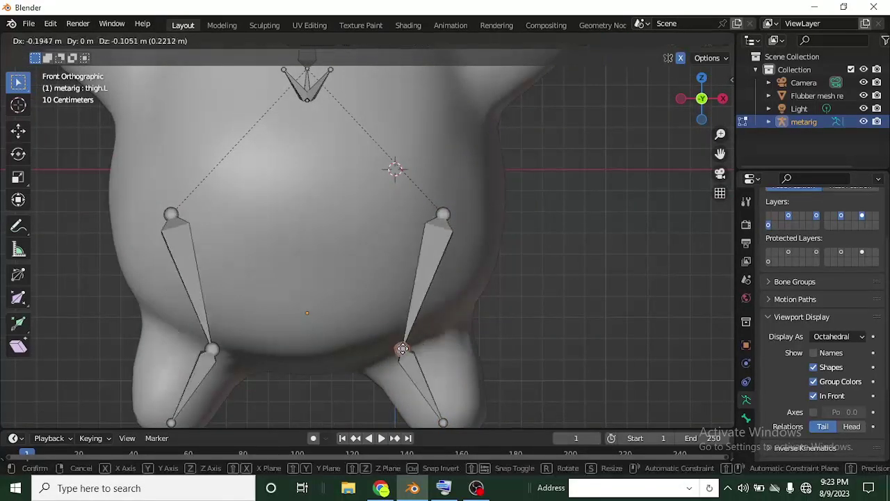
left_click(402, 349)
left_click(431, 389)
key("g")
left_click(442, 381)
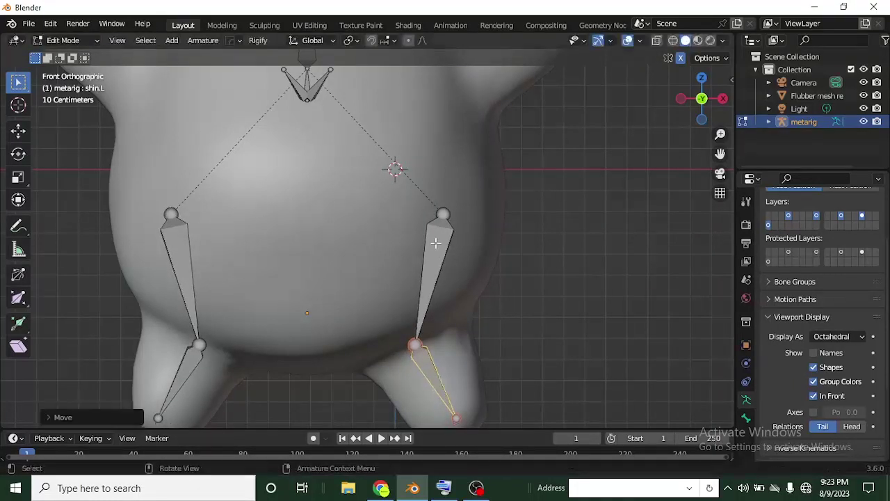
Step: Move the upper joint of thigh.L, with its mirrored twin, about 0.37 m inward toward the body's centre
left_click(443, 210)
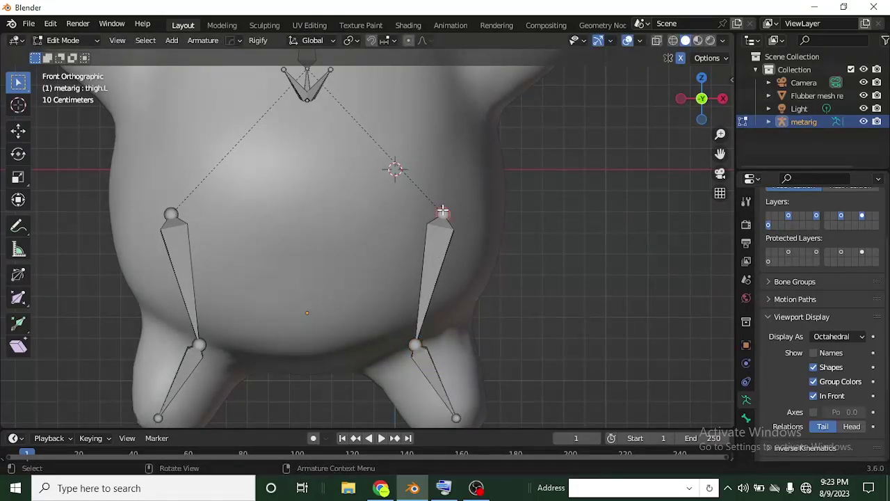
key("g")
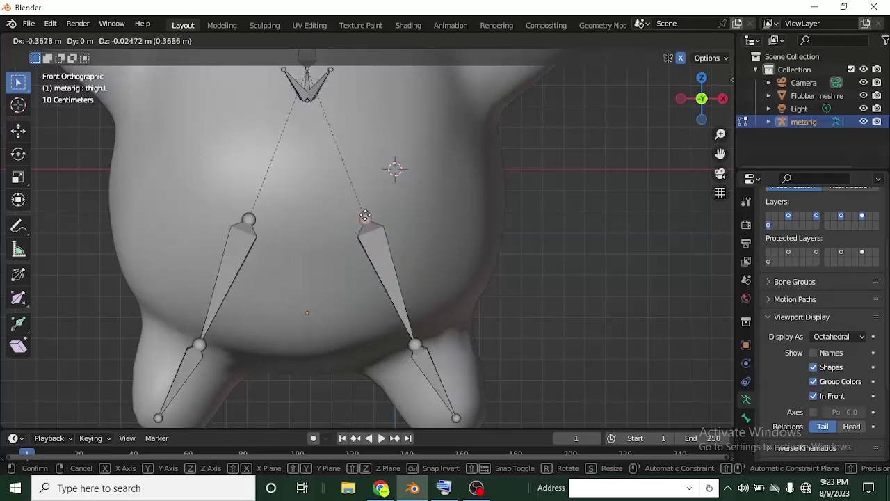
left_click(366, 215)
Step: Move the pelvis.L bone, with its mirrored twin, down so its outer end meets the top of the thigh
scroll(366, 208, "down", 1)
middle_click_drag(334, 105, 359, 152, "shift")
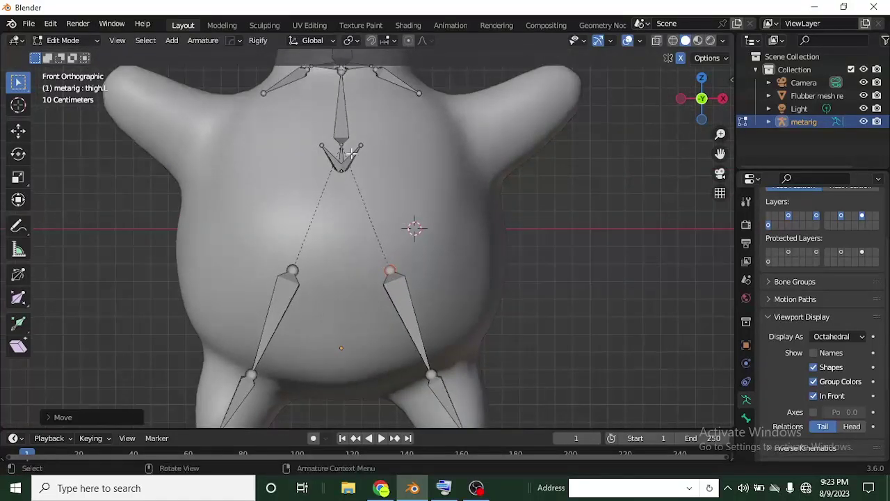
left_click(352, 153)
key("g")
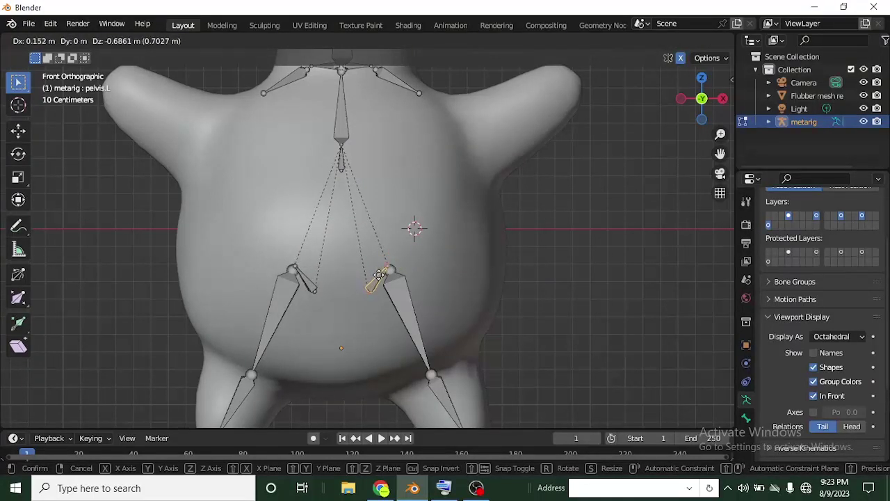
left_click(376, 276)
Step: Lower the base joint of the lowest spine bone along the Z axis to the level of the pelvis bones' inner ends
left_click(340, 166)
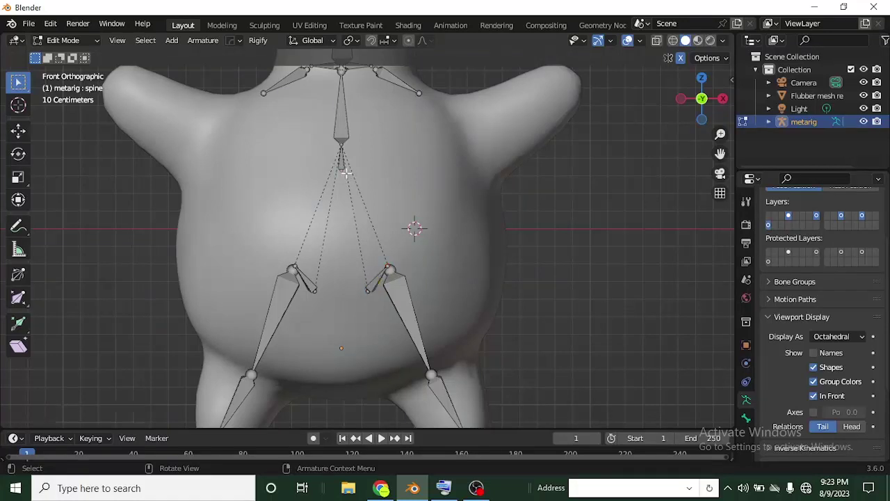
key("e")
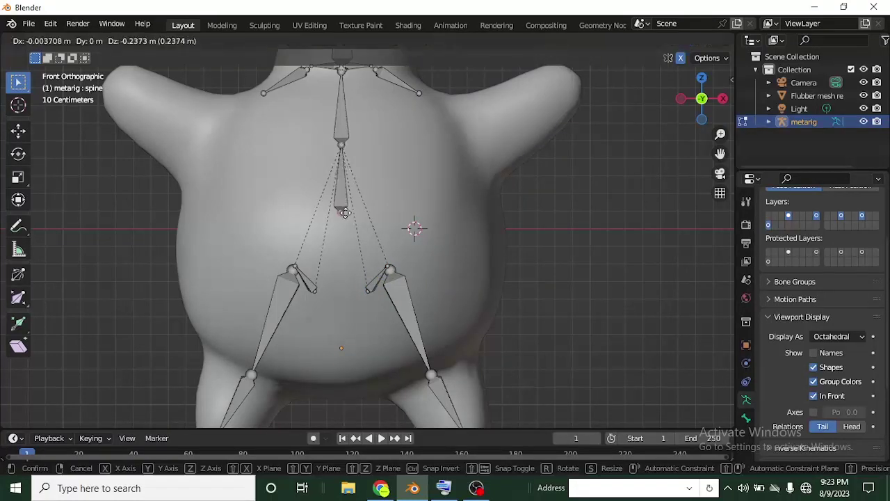
key("z")
left_click(346, 288)
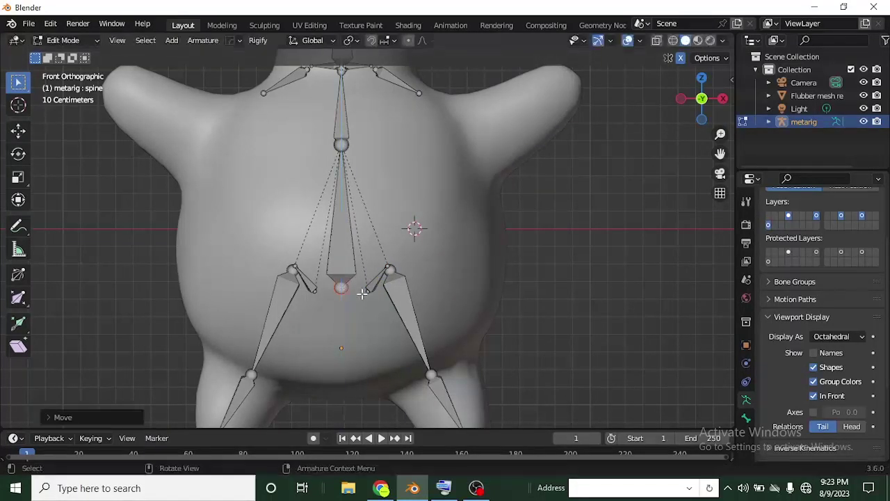
Step: Move the inner end of pelvis.L, with its mirrored twin, about 0.12 m inward along X to the spine's base
scroll(362, 294, "up", 2)
left_click(368, 301)
key("g")
key("x")
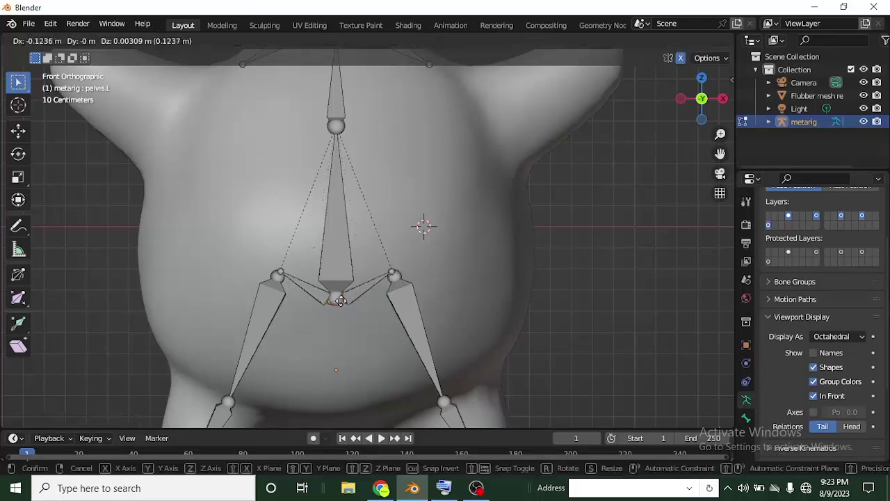
left_click(338, 272)
Step: Move upper_arm.L, with its mirrored twin, into the arm and rotate it about 57 degrees to follow the arm's upward slope
middle_click_drag(350, 206, 348, 265, "shift")
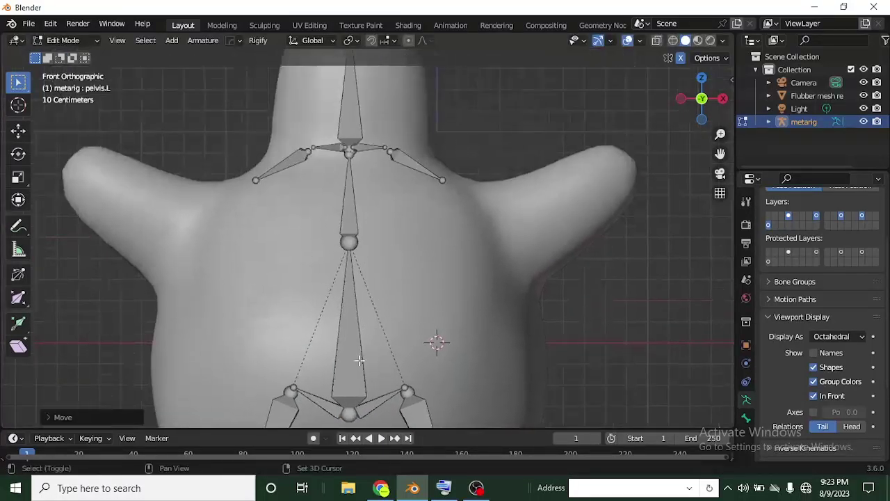
scroll(347, 266, "up", 1)
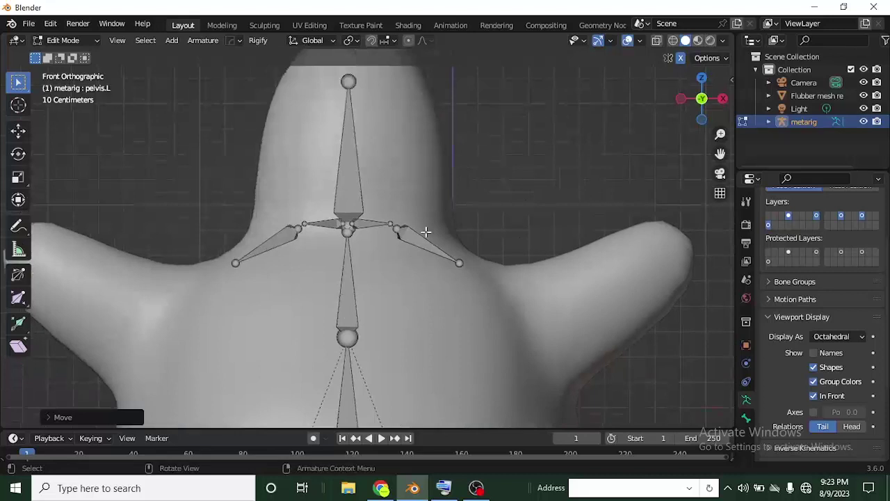
left_click(420, 237)
key("g")
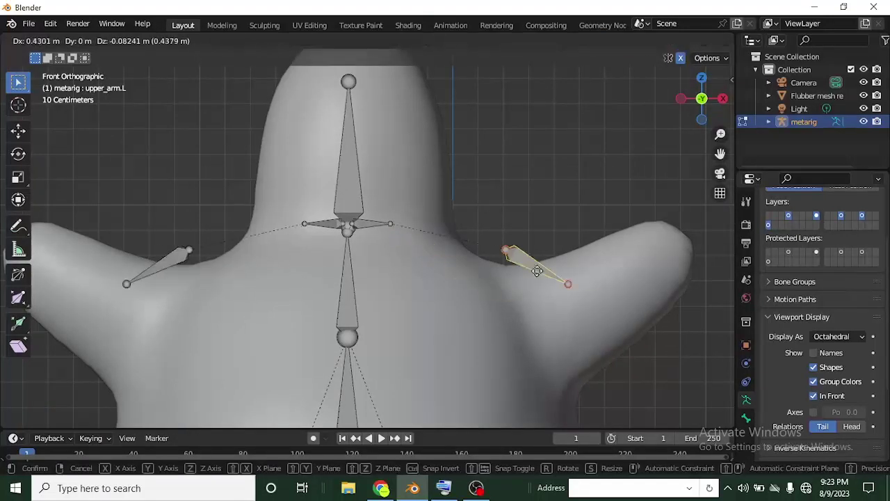
left_click(590, 346)
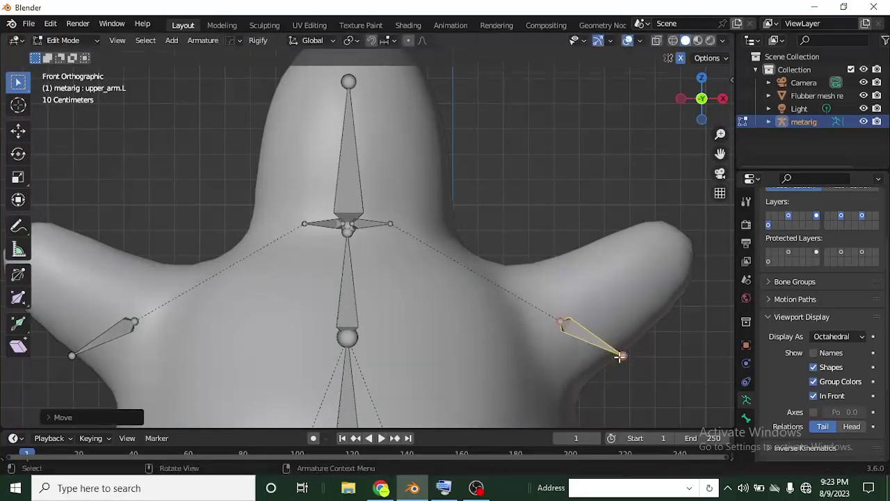
key("r")
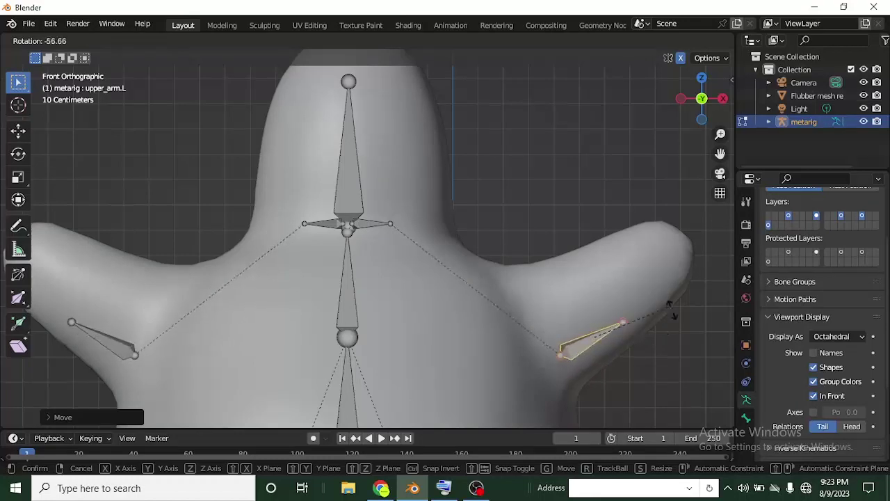
left_click(677, 300)
key("g")
left_click(609, 297)
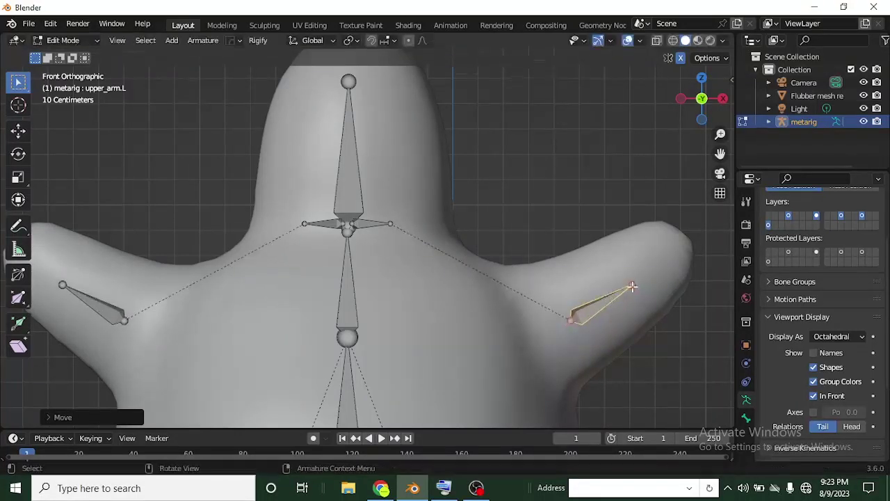
Step: Stretch upper_arm.L from the arm's base to its tip and extend shoulder.L's outer end to meet it, mirrored on the other side
key("alt+a")
left_click_drag(634, 285, 673, 249)
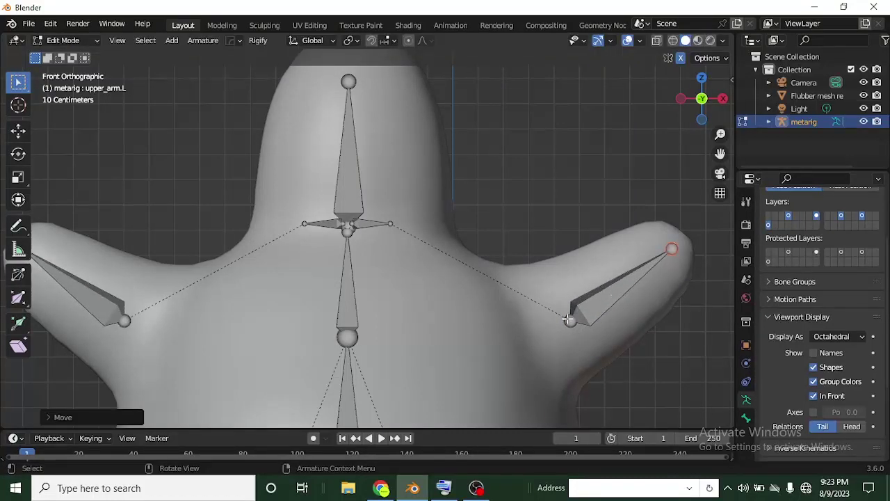
key("alt+a")
left_click_drag(569, 320, 515, 326)
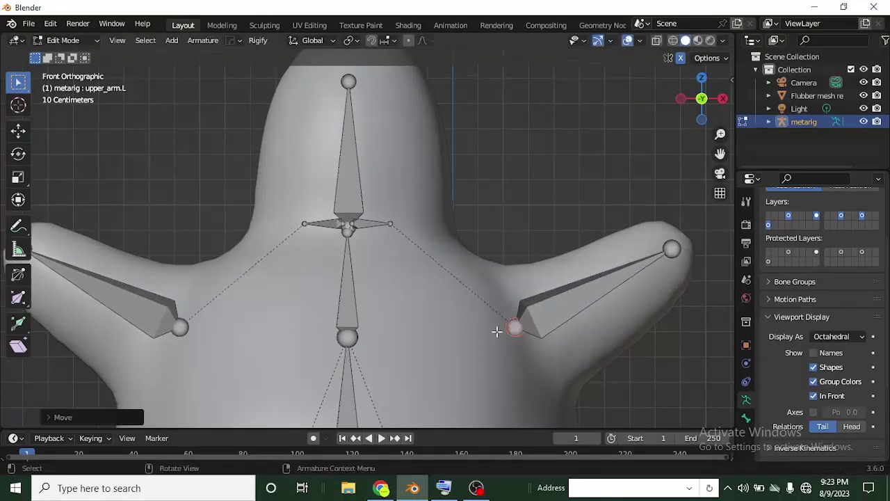
left_click(400, 224)
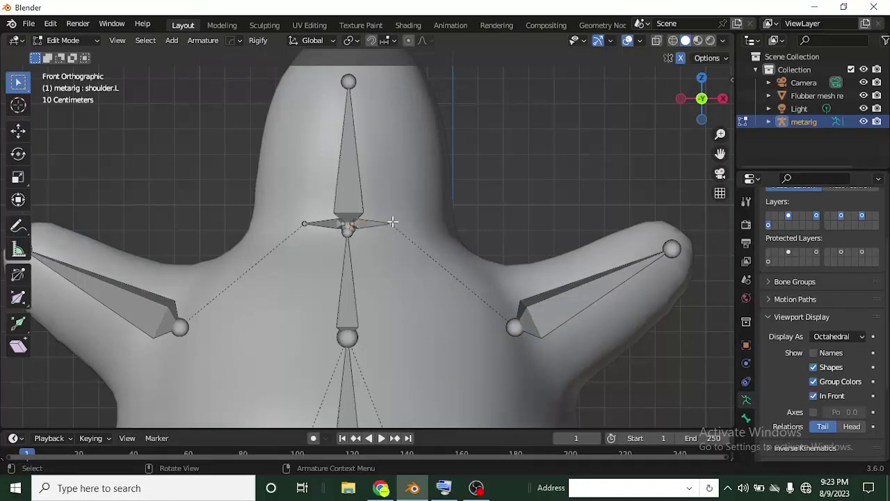
left_click_drag(393, 222, 500, 320)
Step: Lower the upper joint of spine.001 about 0.15 m along the Z axis
left_click(352, 233)
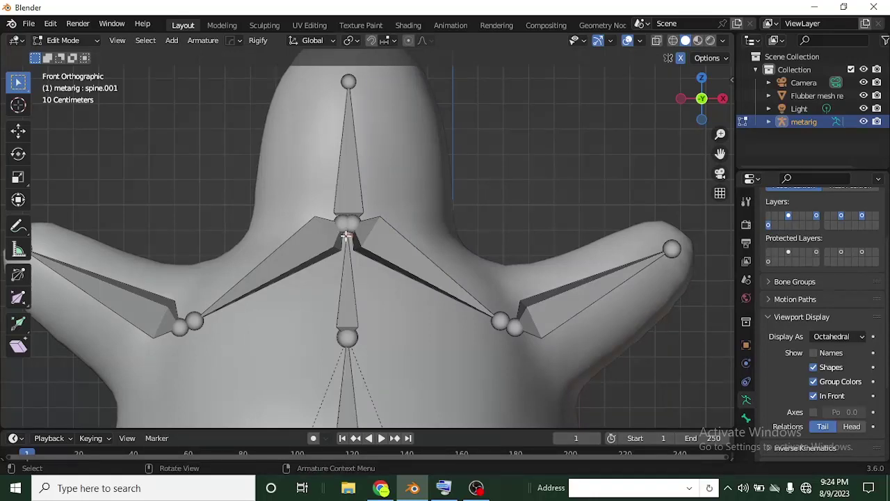
key("g")
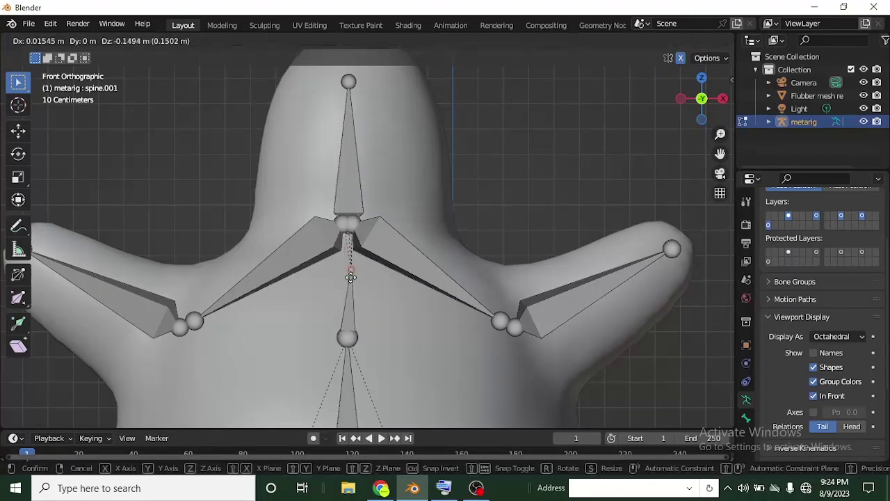
key("z")
left_click(348, 275)
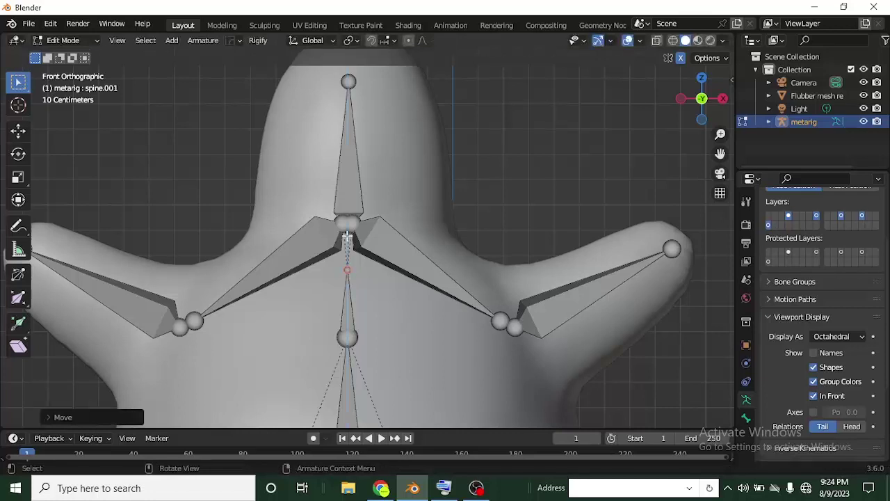
Step: Lower the inner ends of both shoulder bones and the base of spine.004 to the top of spine.001
left_click(347, 238)
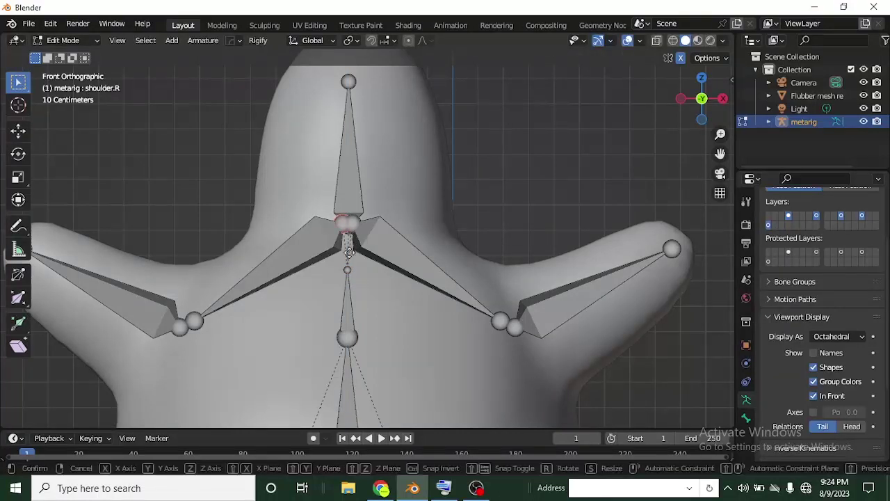
key("g")
left_click(350, 269)
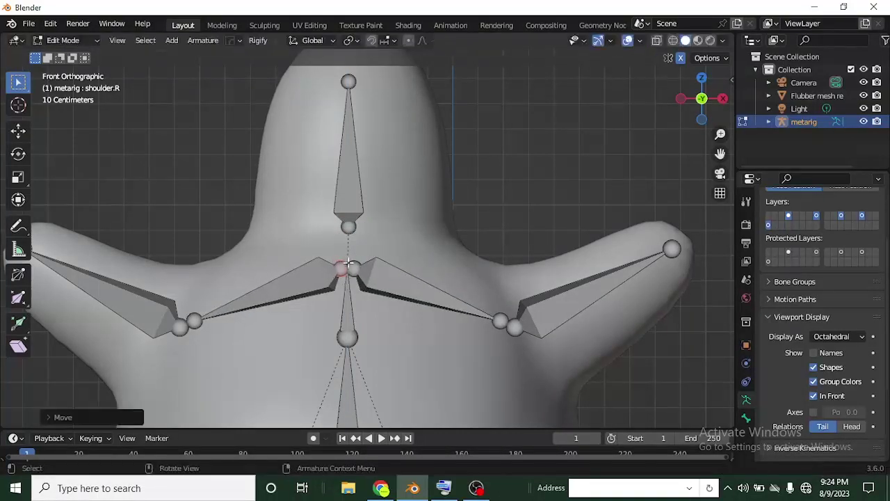
left_click(350, 233)
key("g")
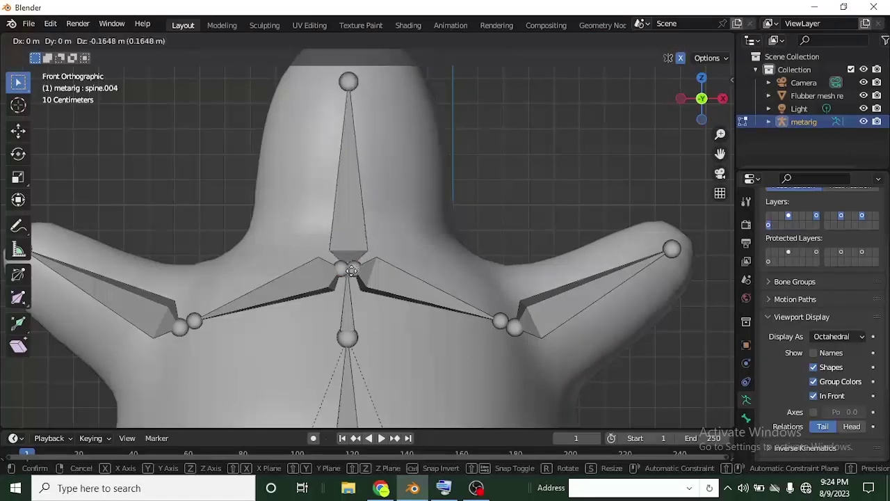
left_click(352, 272)
Step: Inspect how the bones sit within the body's depth, ending in the right orthographic view
scroll(418, 278, "down", 4)
scroll(438, 285, "up", 4)
middle_click_drag(438, 285, 413, 294)
scroll(414, 294, "down", 6)
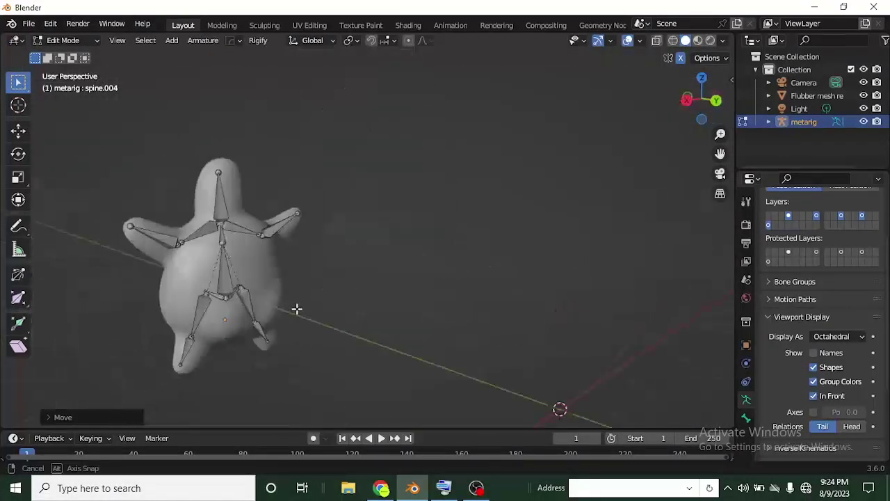
middle_click_drag(255, 308, 299, 310)
left_click(704, 102)
scroll(353, 260, "up", 5)
middle_click_drag(387, 298, 419, 249, "shift")
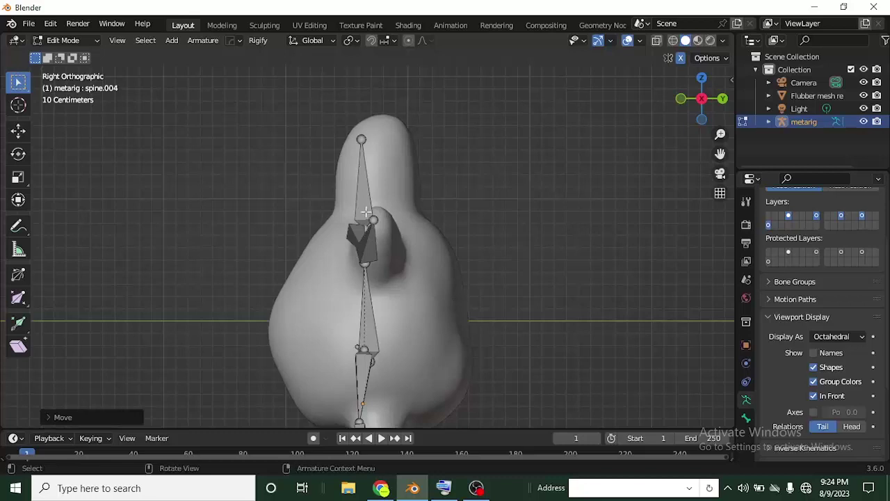
scroll(275, 128, "down", 3)
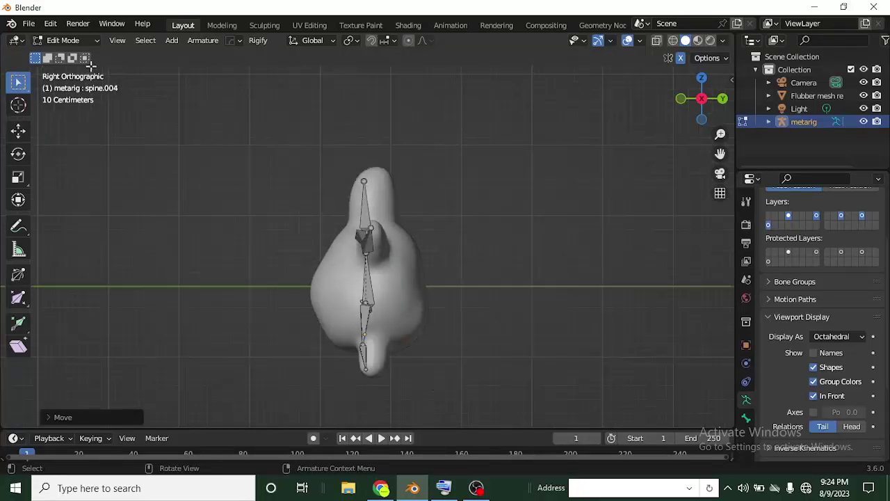
Step: Switch to Object Mode and move the whole metarig toward the character's back to centre it in the body's depth
left_click(96, 42)
left_click(94, 53)
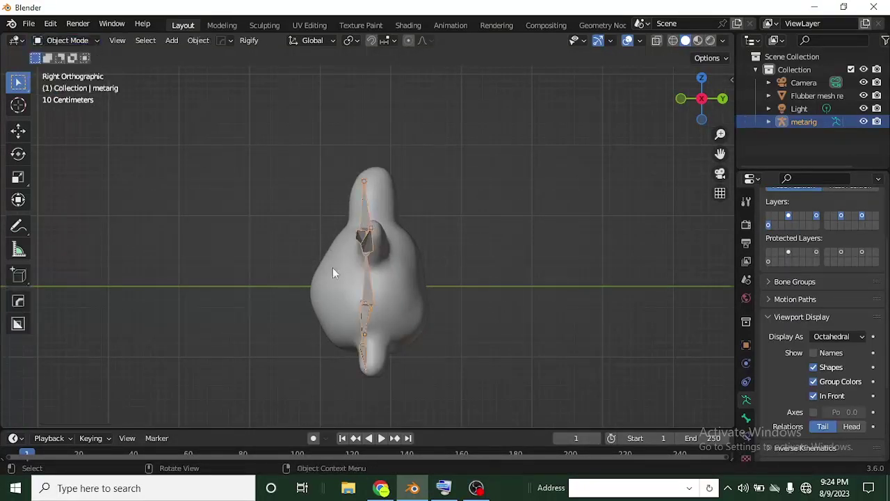
scroll(352, 308, "up", 1)
scroll(376, 310, "up", 3)
key("g")
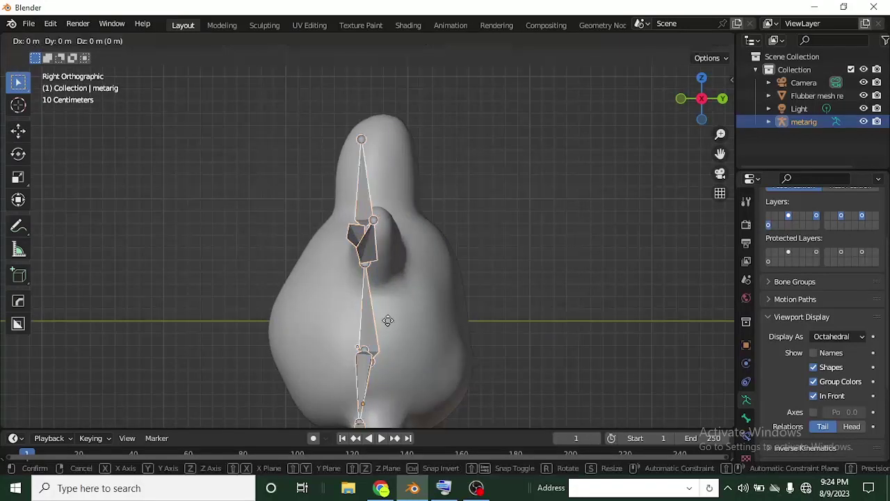
left_click(401, 320)
scroll(393, 312, "down", 3)
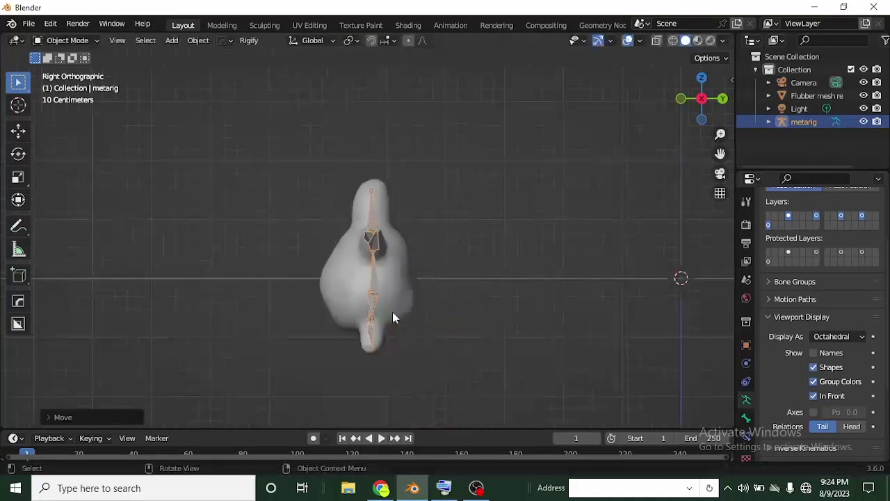
scroll(392, 318, "up", 4)
middle_click_drag(341, 354, 519, 348)
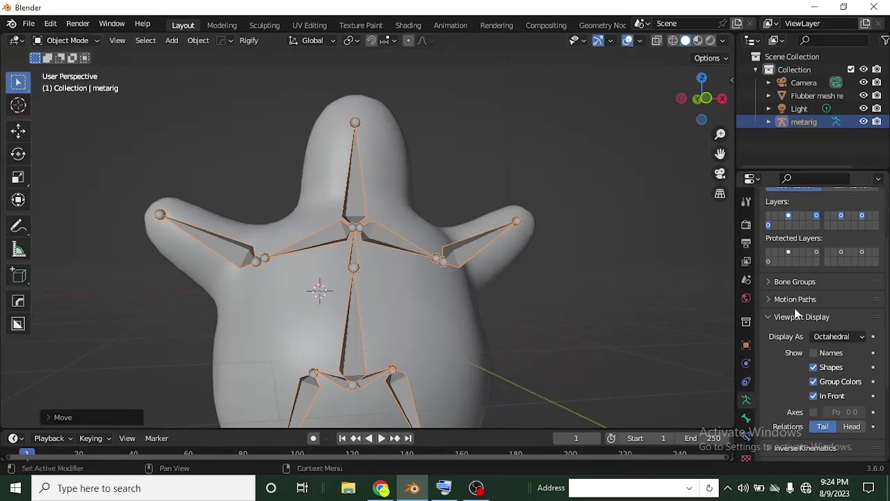
Step: Set the armature's viewport display type to B-Bone
left_click(766, 318)
left_click(766, 318)
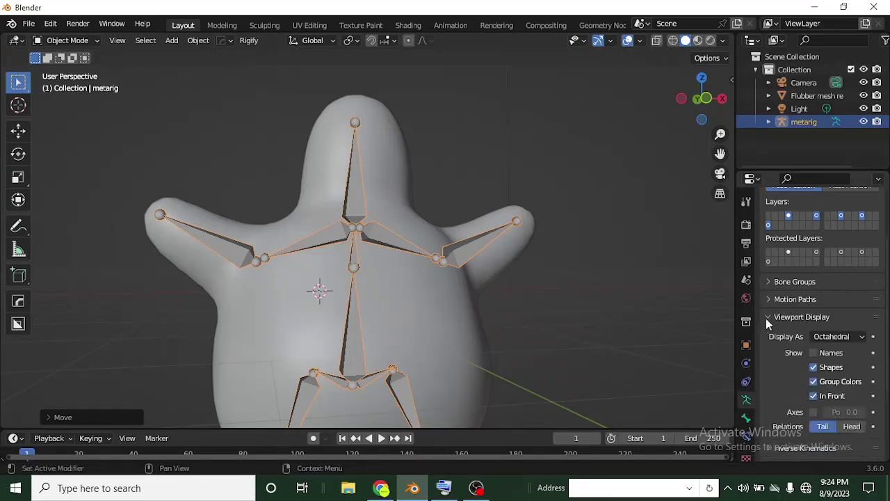
left_click(835, 337)
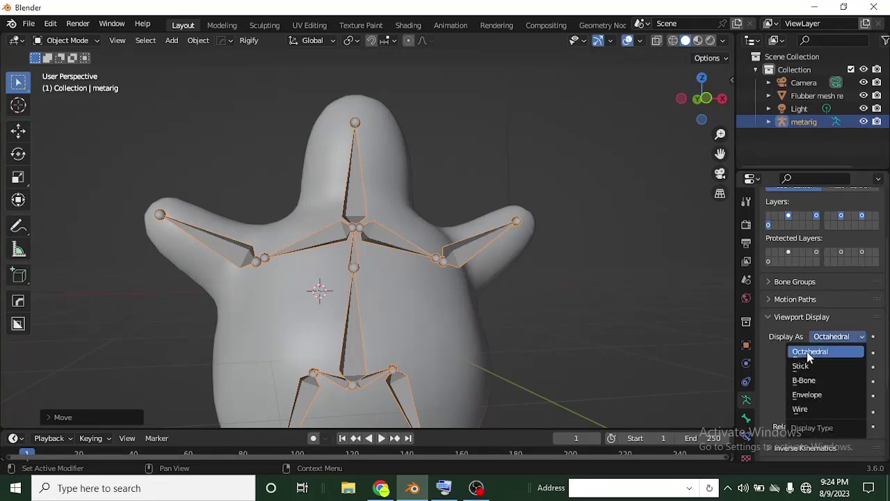
left_click(811, 379)
scroll(240, 230, "down", 3)
middle_click_drag(240, 230, 343, 272)
scroll(342, 272, "up", 1)
scroll(342, 272, "up", 1)
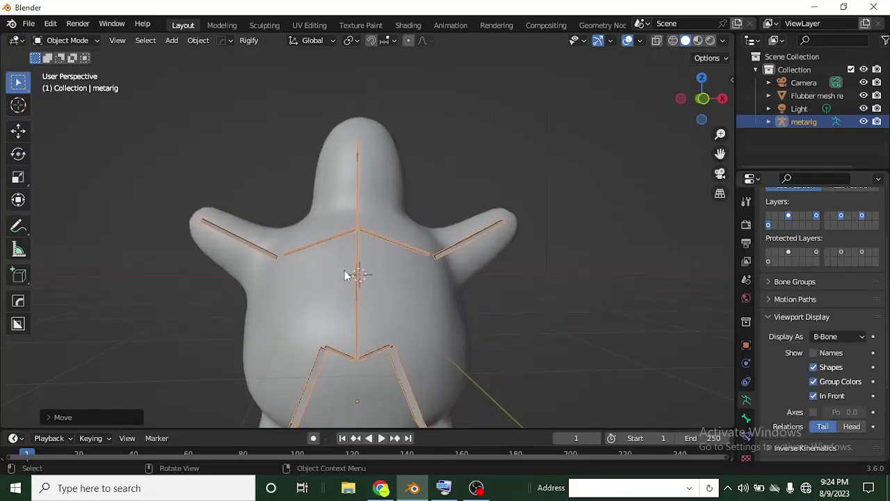
Step: Return the metarig to Edit Mode in the front orthographic view
left_click(705, 99)
scroll(354, 292, "up", 1)
scroll(370, 300, "down", 4)
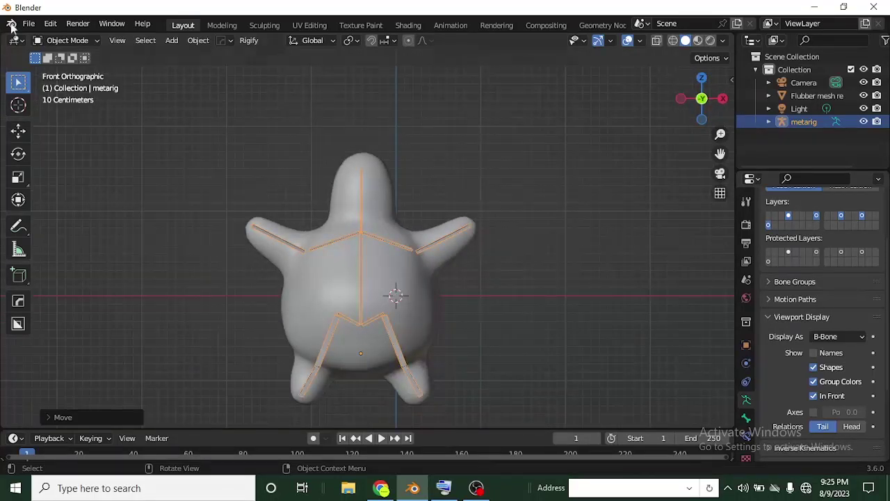
left_click(93, 41)
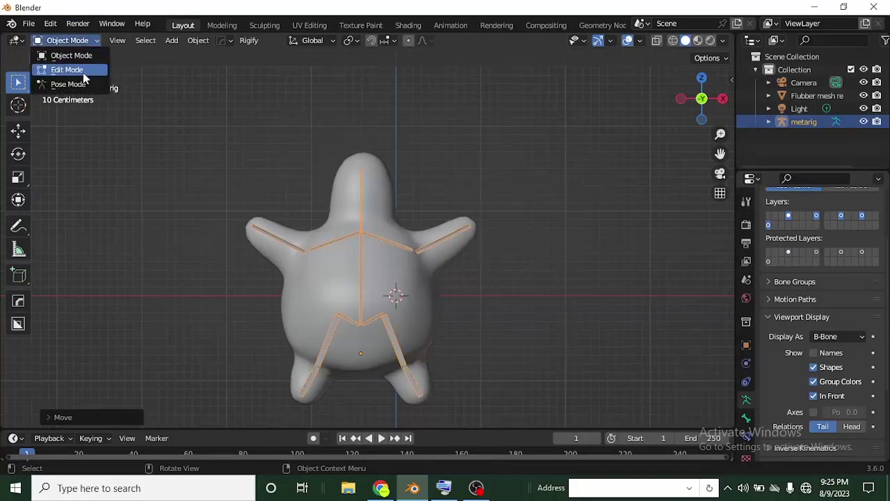
left_click(82, 70)
scroll(357, 316, "up", 3)
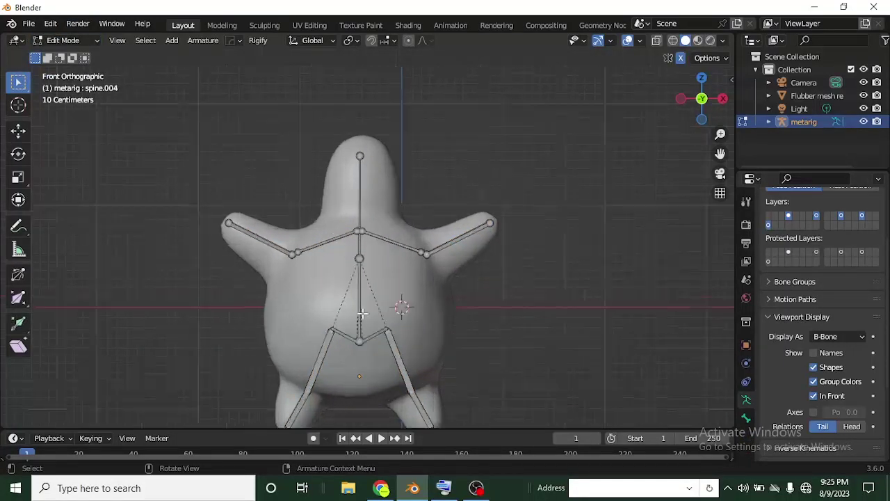
scroll(363, 265, "down", 2)
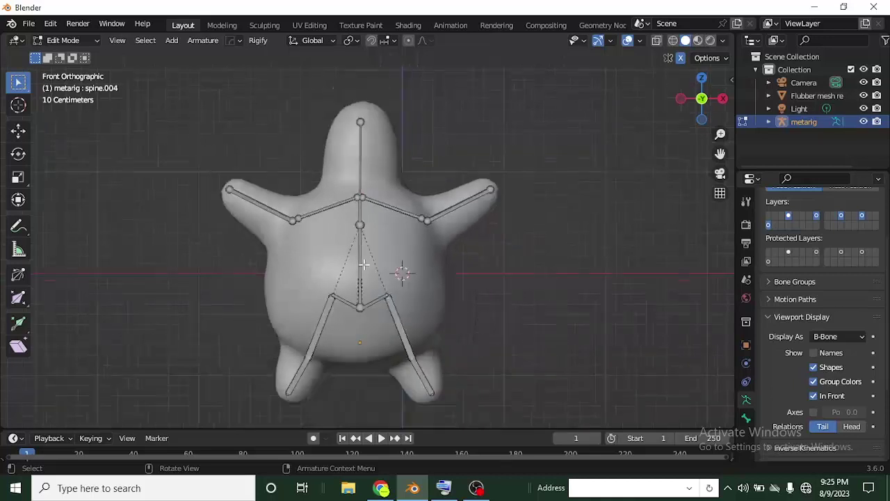
Step: Select all bones and scale their B-Bone thickness by about 3.7, checking the fit inside the body from several angles
key("a")
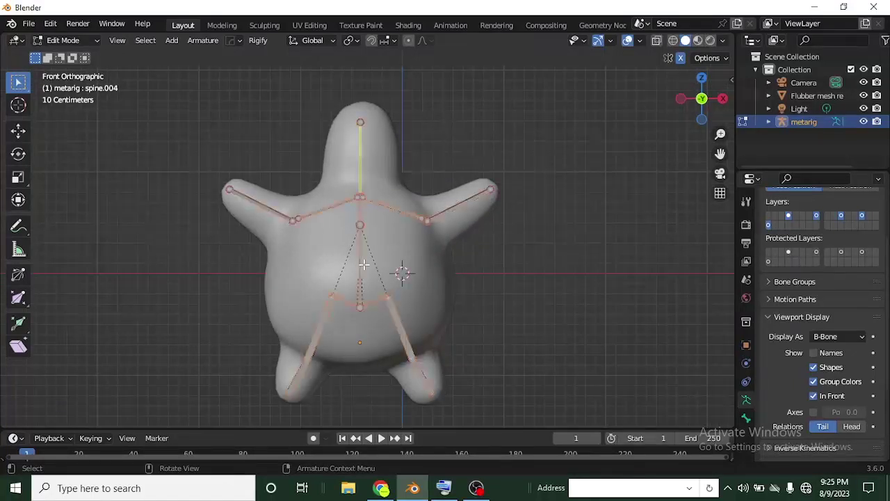
scroll(363, 263, "up", 3)
scroll(361, 250, "down", 2)
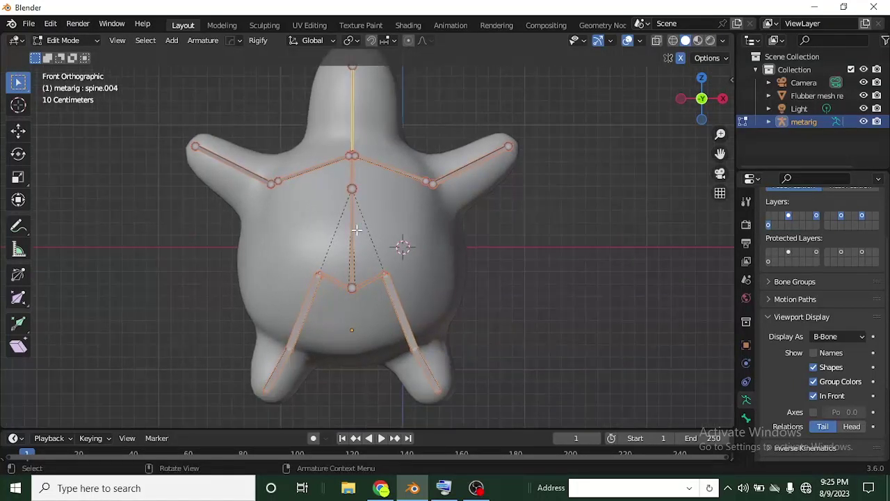
key("s")
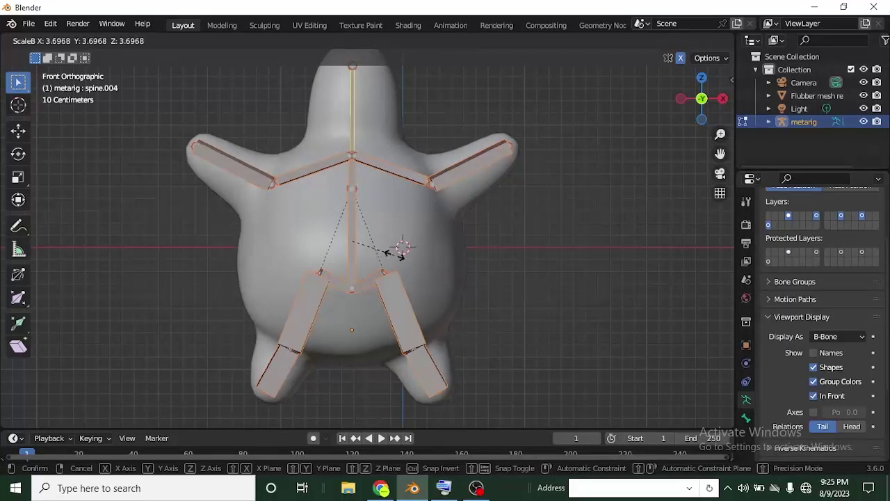
left_click(400, 252)
scroll(417, 279, "down", 3)
middle_click_drag(426, 285, 384, 288)
scroll(383, 288, "up", 3)
middle_click_drag(418, 320, 444, 346)
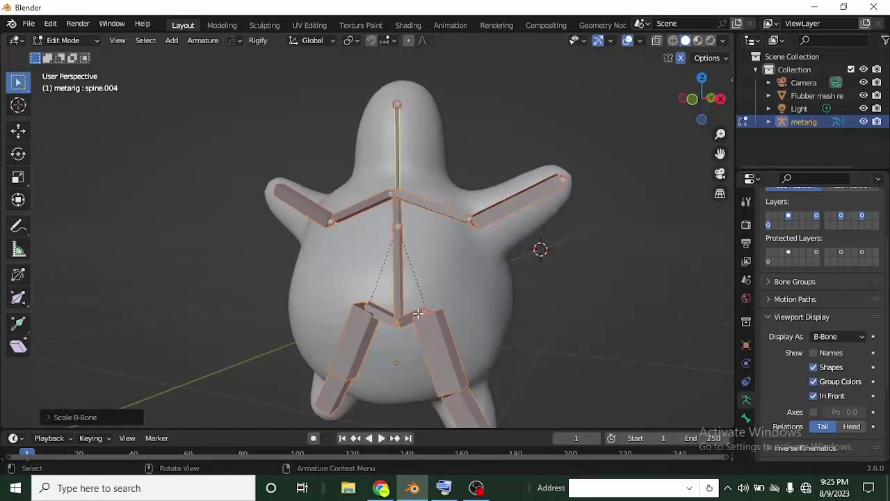
middle_click_drag(528, 211, 374, 226)
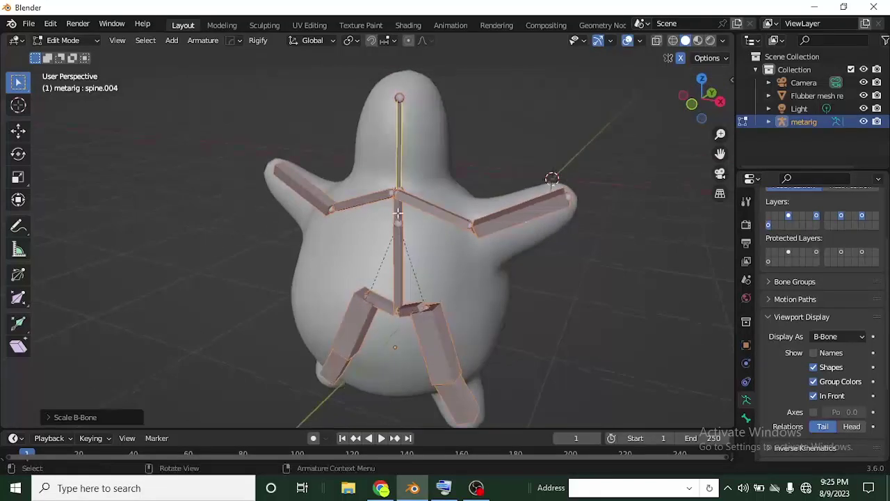
Step: Select the left shoulder bone and scale its B-Bone thickness by about 3, keeping it inside the body
middle_click_drag(519, 220, 405, 120)
middle_click_drag(464, 214, 369, 256)
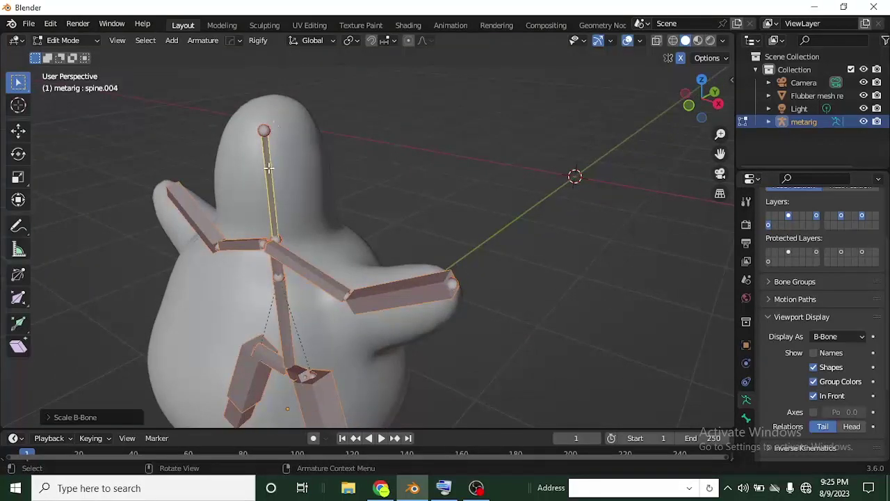
middle_click_drag(336, 307, 354, 318)
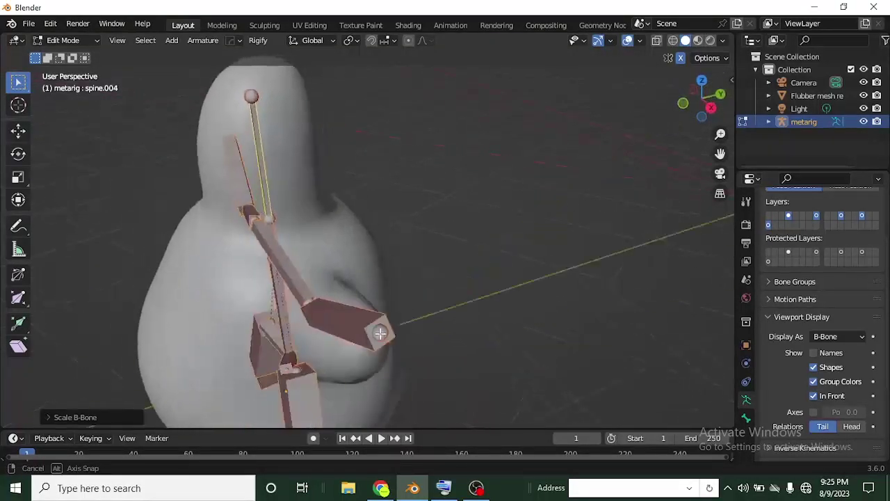
scroll(285, 267, "up", 4)
left_click(265, 289)
scroll(278, 285, "down", 5)
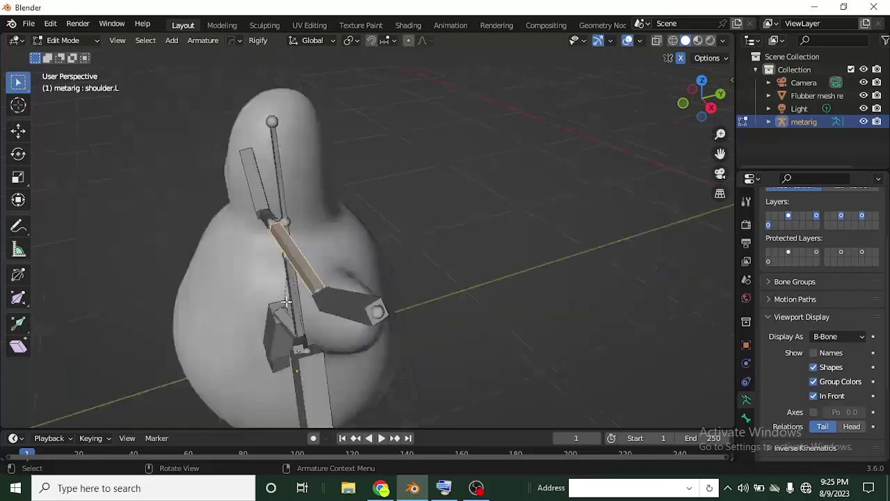
middle_click_drag(299, 279, 283, 291)
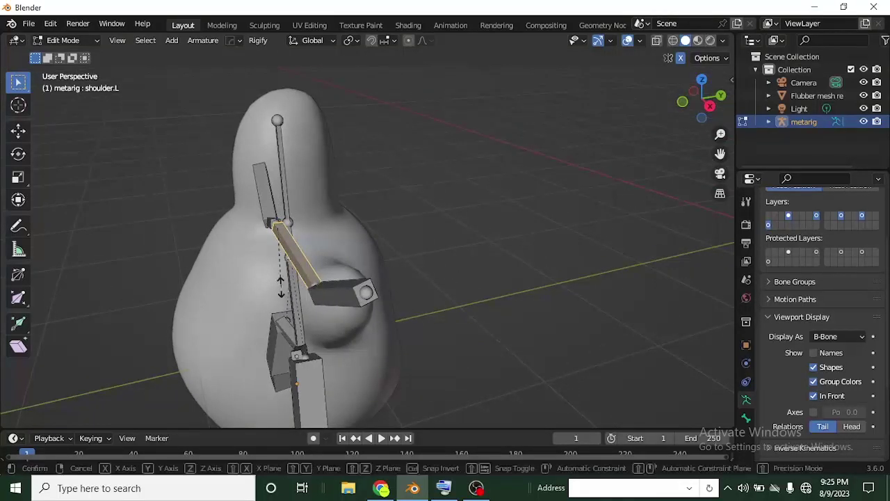
key("ctrl+alt+s")
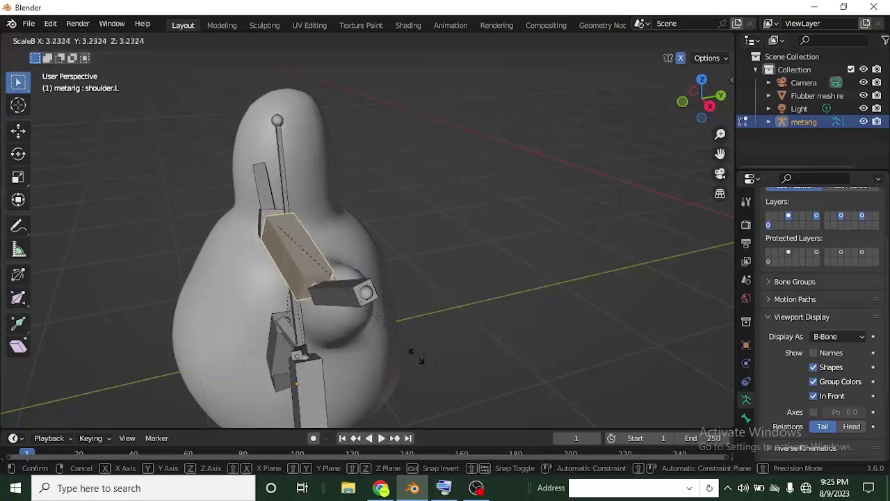
left_click(398, 348)
Step: Select the left upper arm bone and adjust its B-Bone thickness to fit inside the arm
middle_click_drag(397, 348, 352, 354)
left_click(327, 299)
middle_click_drag(328, 298, 375, 320)
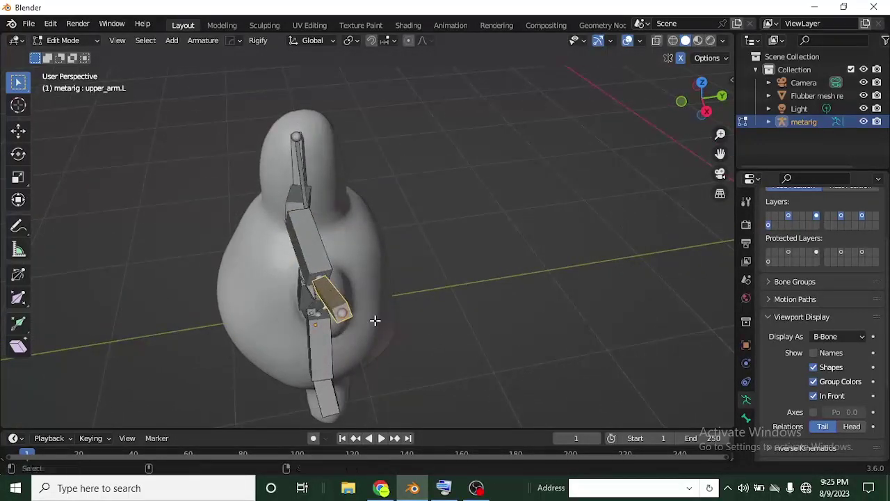
key("ctrl+alt+s")
left_click(381, 340)
middle_click_drag(381, 339, 417, 299)
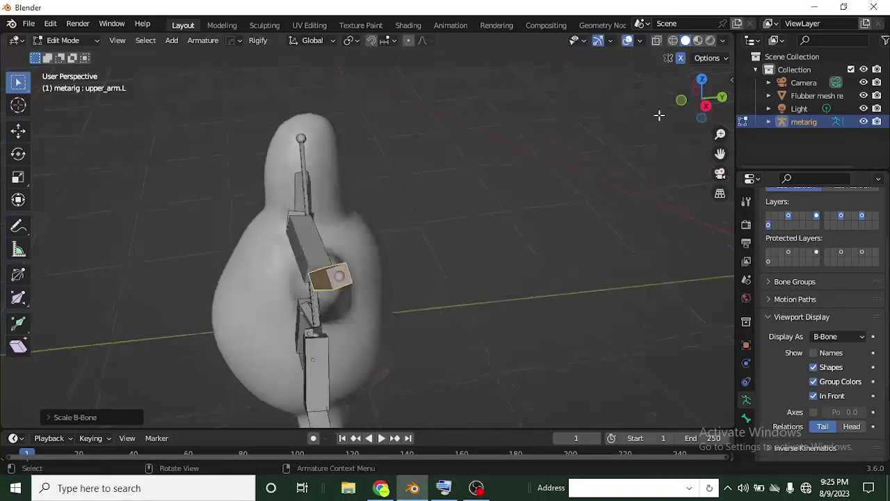
Step: In the right orthographic view, move the tip joint of the left upper arm bone to the centre of the arm's depth
left_click(707, 106)
scroll(358, 181, "up", 2)
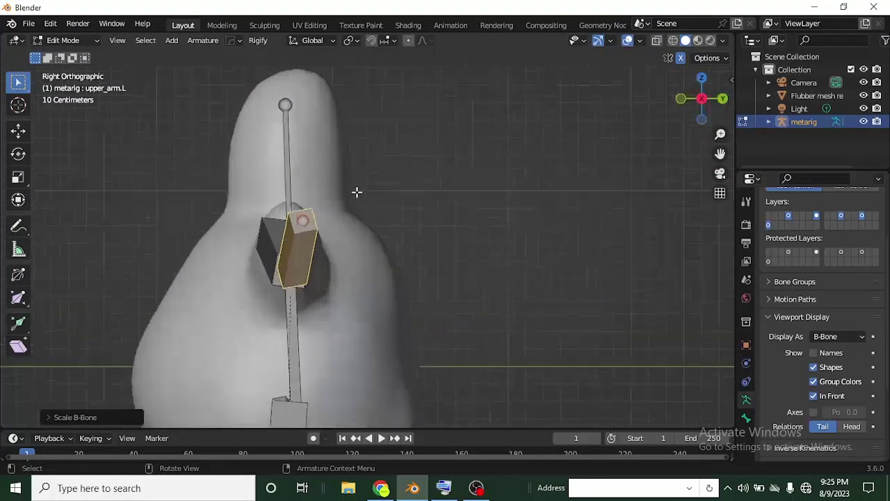
key("alt+a")
left_click_drag(306, 231, 294, 225)
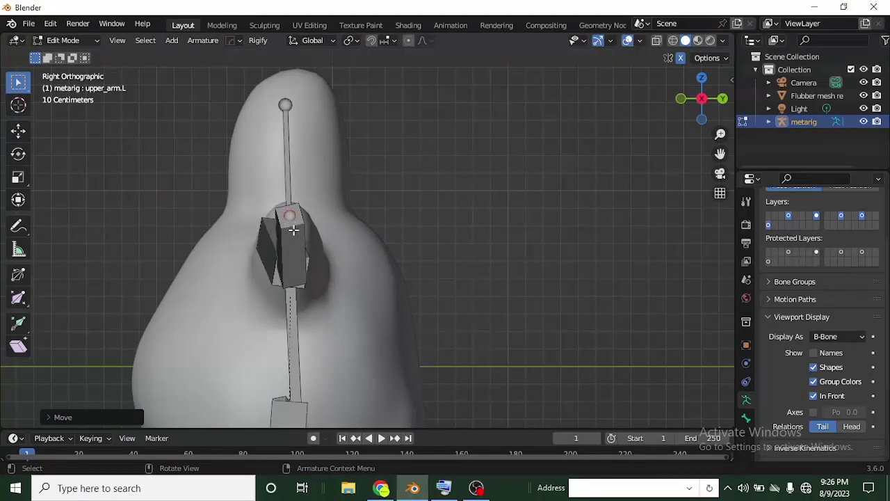
Step: Select the head bone spine.004 and scale up its B-Bone thickness to fill most of the head
scroll(291, 229, "down", 2)
middle_click_drag(290, 228, 475, 249)
scroll(393, 214, "up", 2)
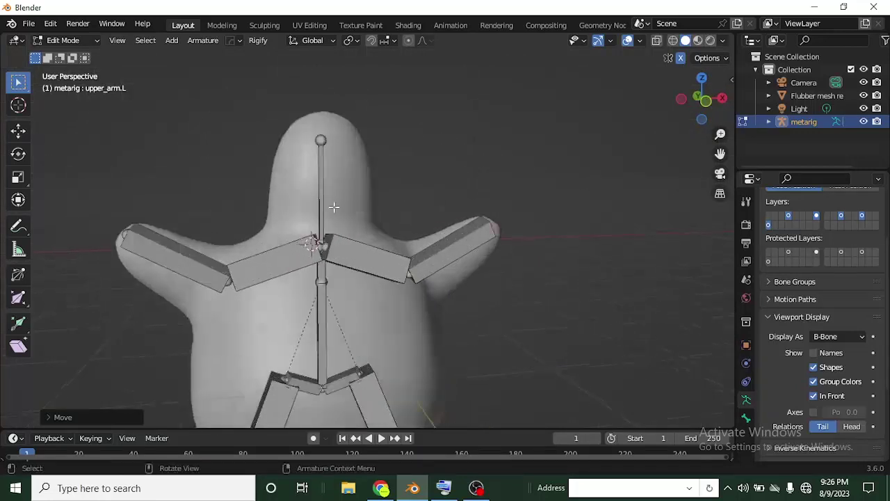
left_click(319, 185)
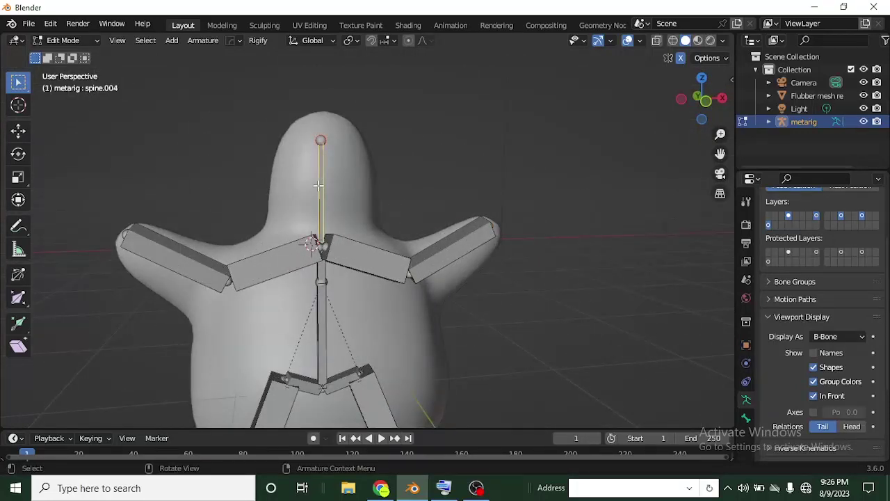
key("ctrl+alt+s")
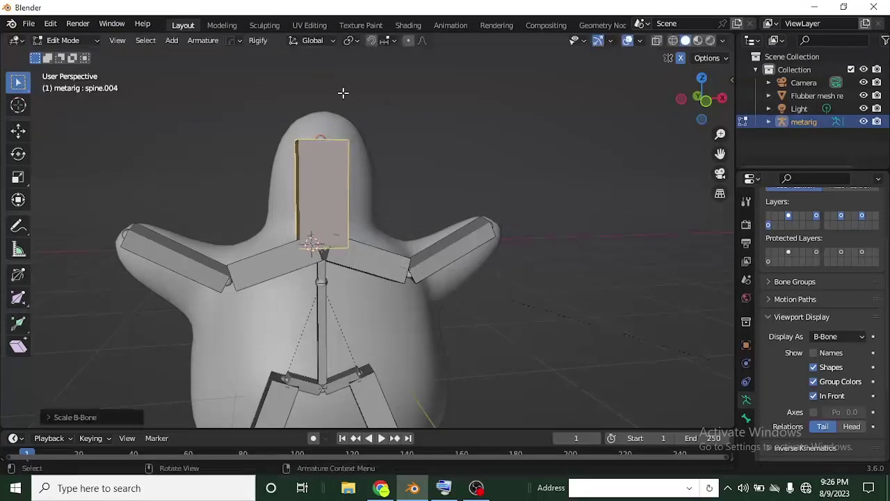
left_click(343, 93)
Step: Select both pelvis bones together with the spine and spine.001 bones and scale their B-Bone thickness by about 7.2
scroll(343, 93, "down", 4)
middle_click_drag(343, 104, 348, 140)
scroll(350, 119, "up", 6)
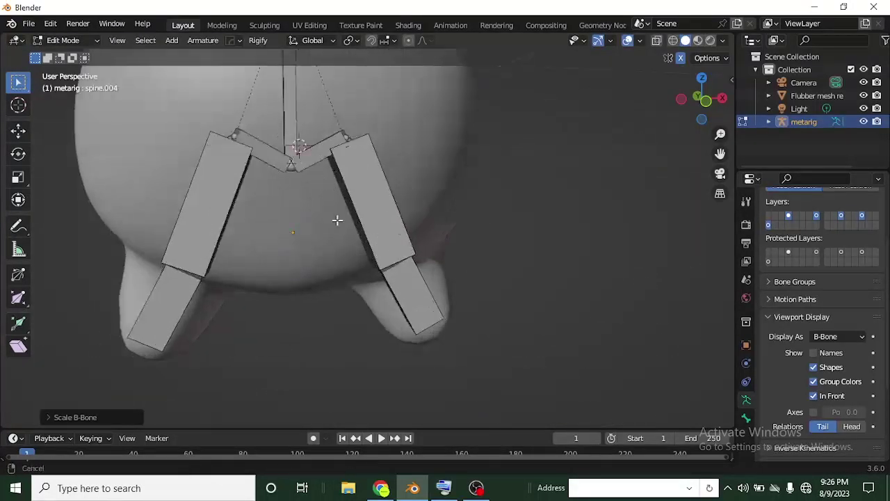
middle_click_drag(324, 186, 360, 321)
left_click(359, 314)
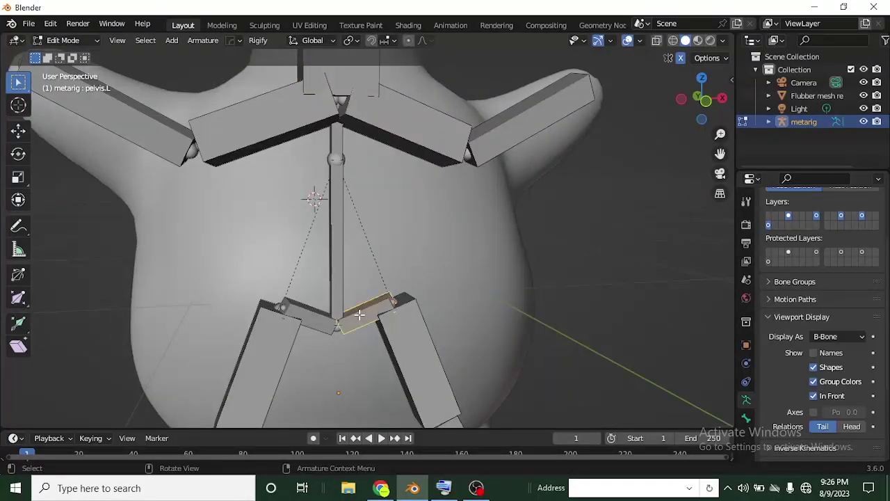
left_click(322, 316, "shift")
left_click(340, 253, "shift")
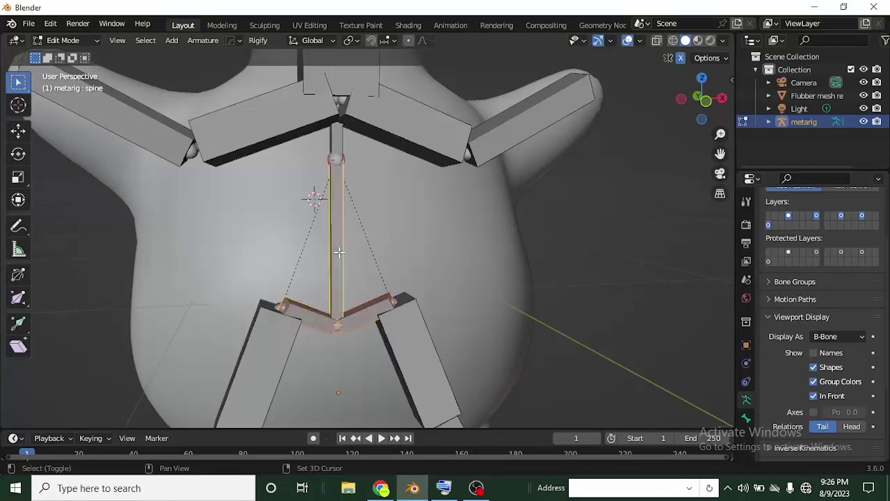
scroll(340, 143, "down", 5)
middle_click_drag(341, 143, 364, 223)
scroll(364, 223, "up", 5)
key("ctrl+alt+s")
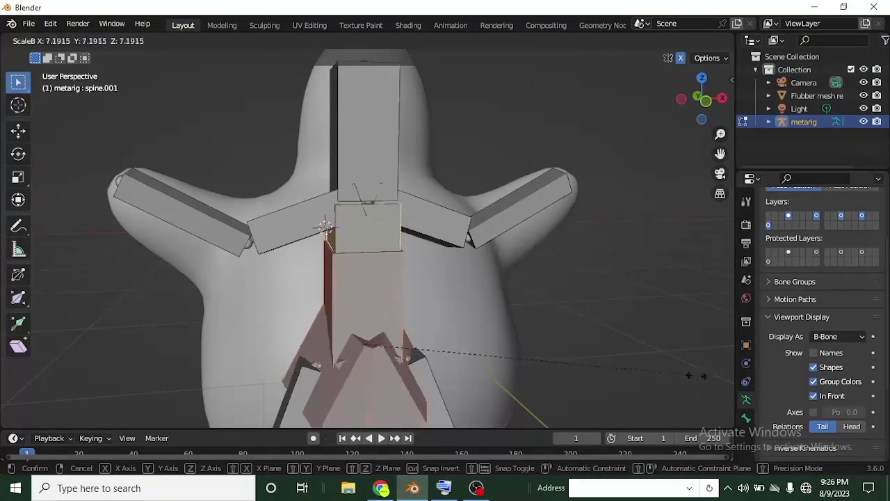
left_click(4, 374)
Step: Select only the two pelvis bones and scale their B-Bone thickness down by a factor of about 0.3
scroll(337, 372, "down", 4)
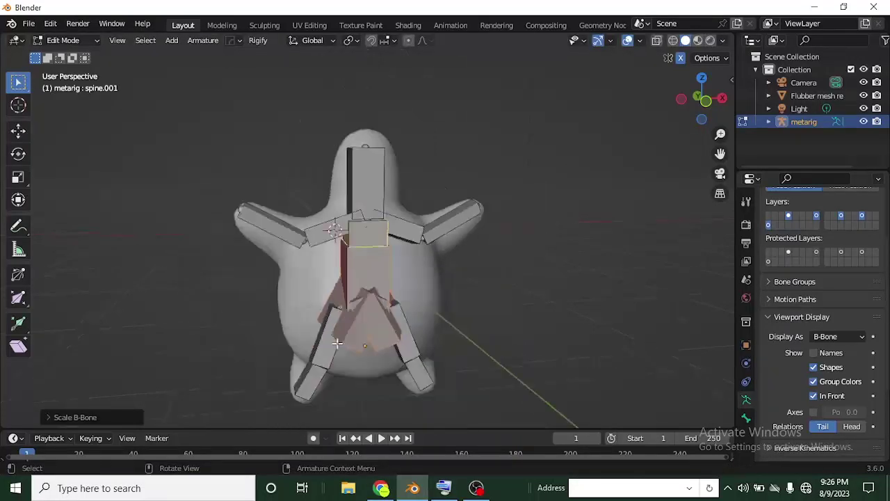
scroll(358, 304, "up", 5)
left_click(359, 304)
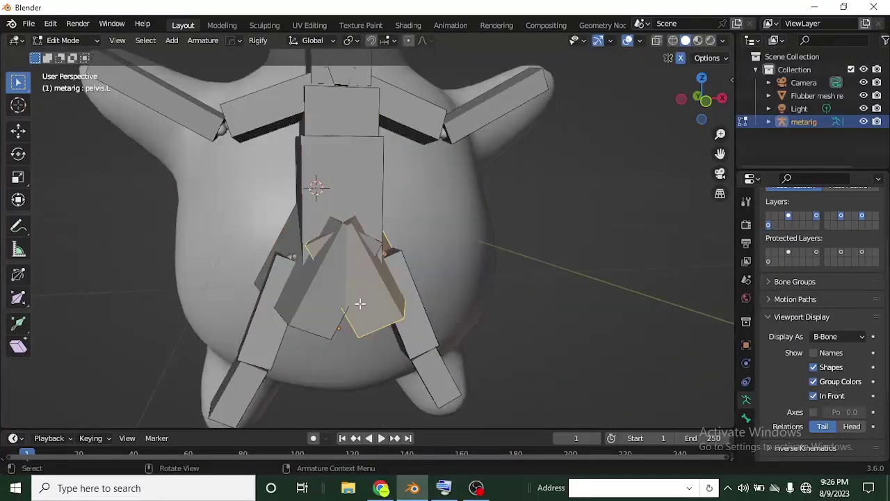
left_click(324, 293, "shift")
key("ctrl+alt+s")
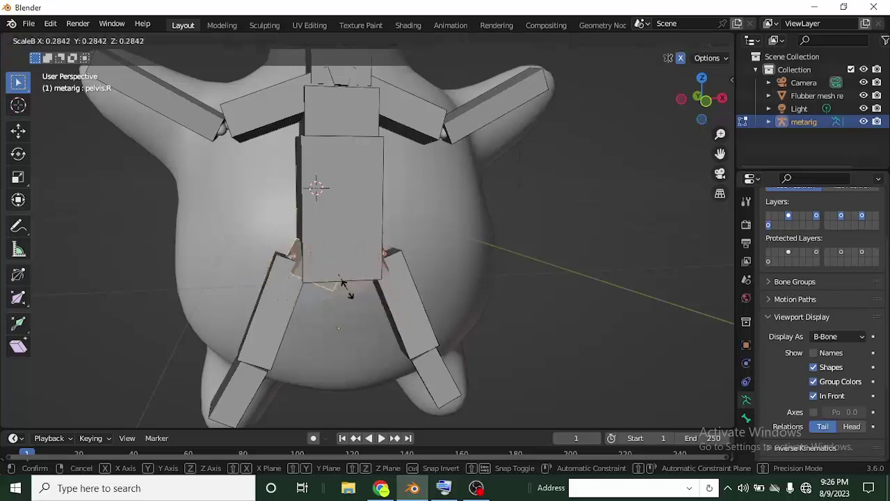
left_click(363, 285)
scroll(362, 287, "down", 4)
middle_click_drag(361, 295, 451, 253)
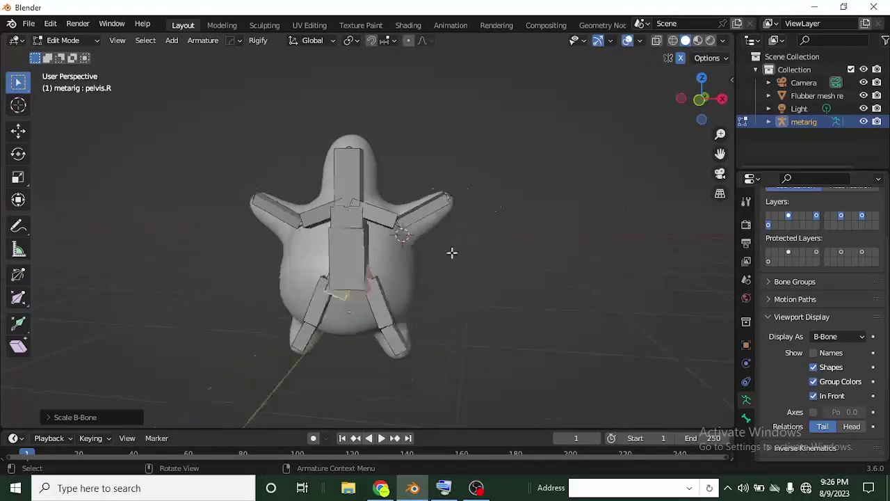
Step: In the front orthographic view, parent the left upper arm bone to the left shoulder bone with the Connected option
left_click(699, 101)
scroll(437, 225, "up", 3)
left_click(456, 197)
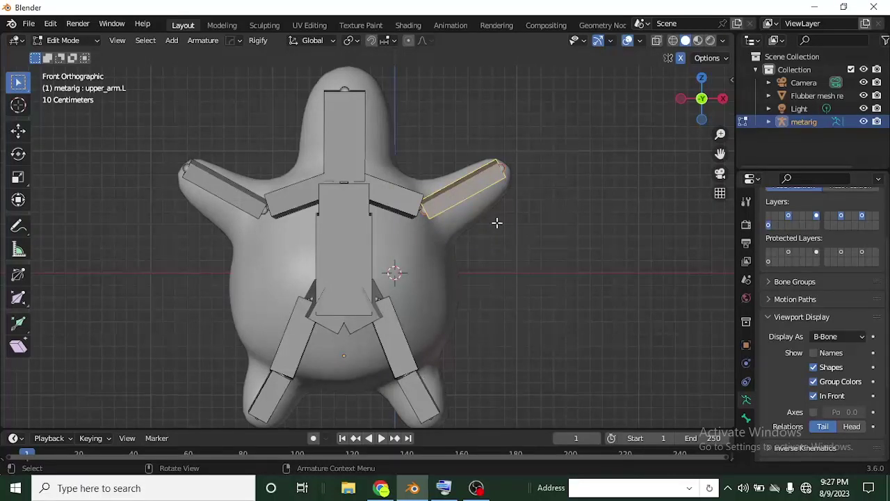
key("g")
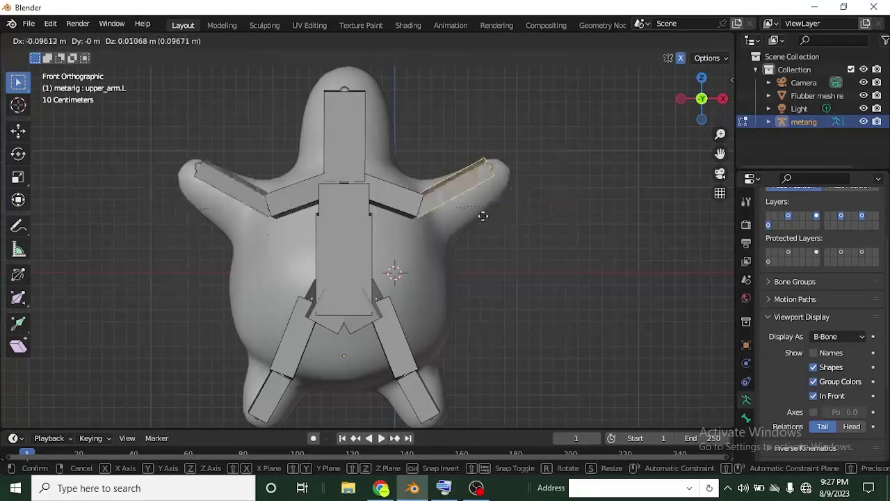
left_click(480, 196)
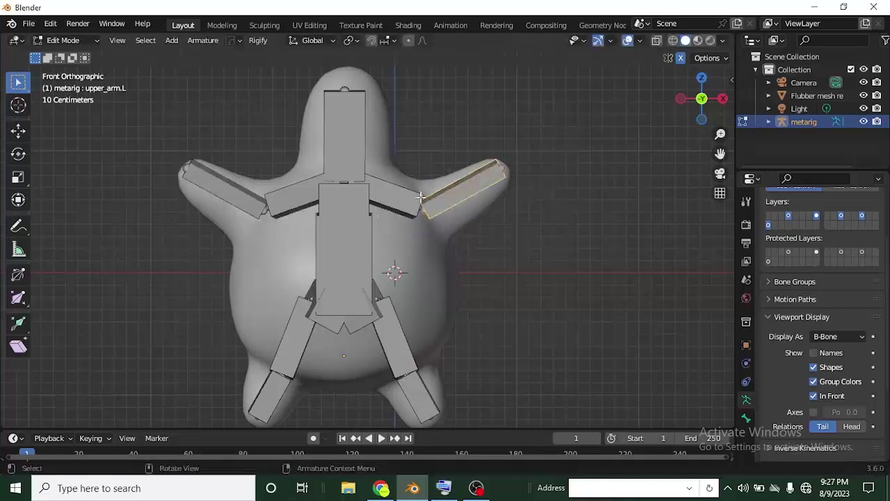
scroll(440, 204, "up", 2)
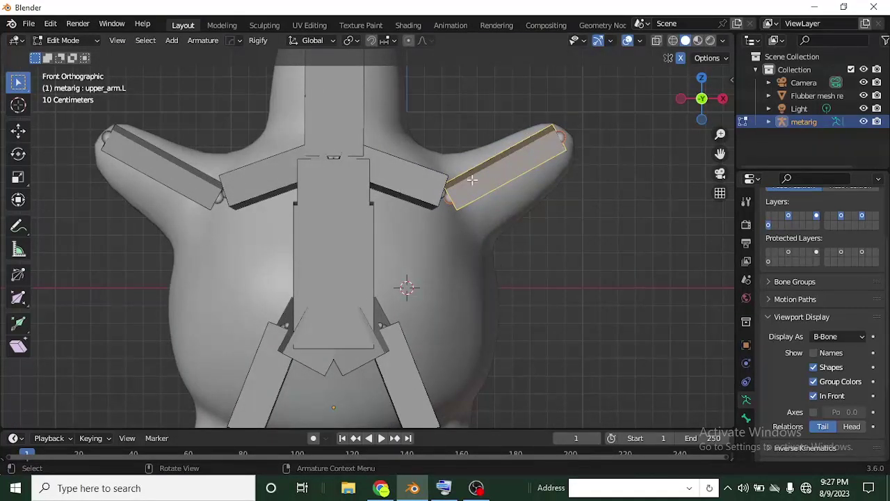
middle_click_drag(455, 212, 382, 258, "ctrl")
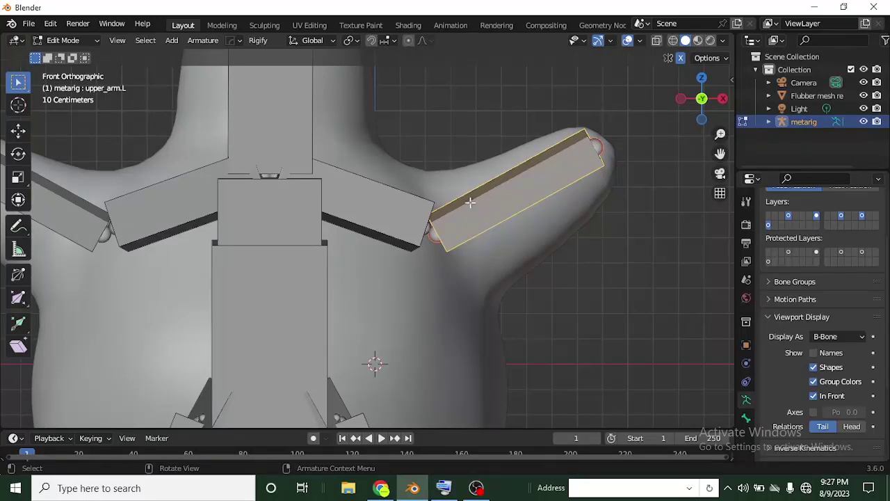
left_click(378, 223, "shift")
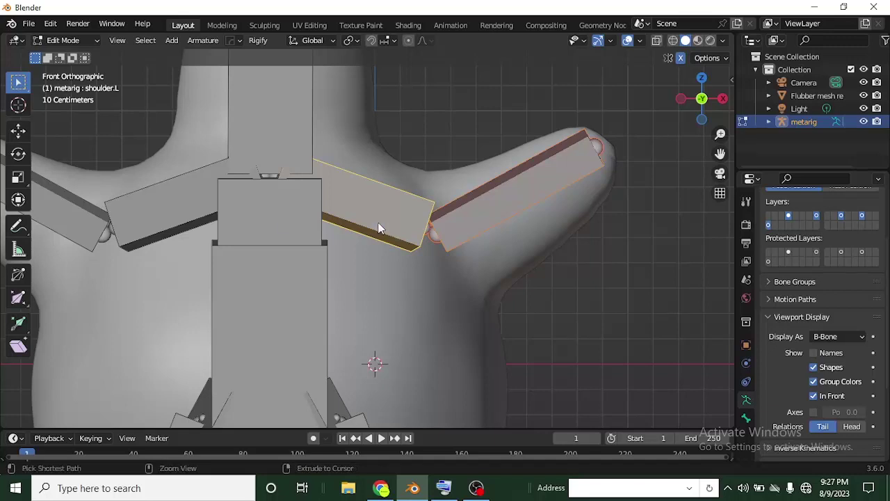
key("ctrl+p")
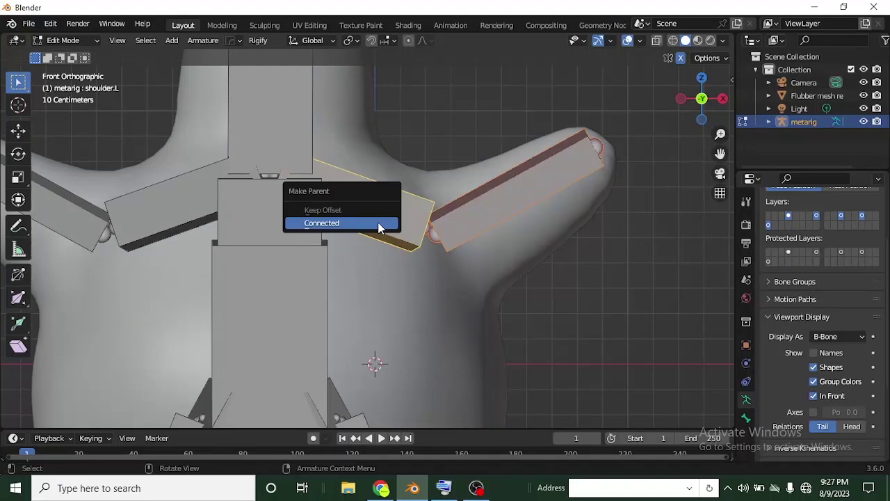
left_click(379, 224)
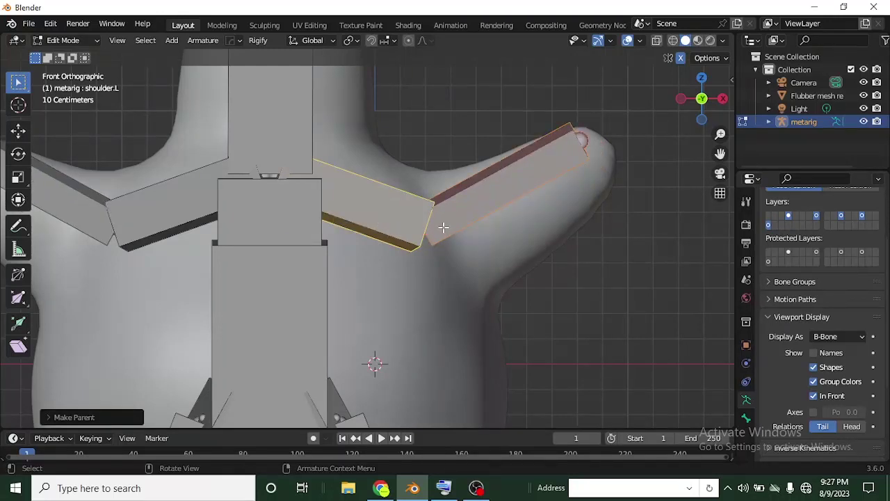
Step: Move the tip joint of the left upper arm bone about 0.06 m outward and 0.11 m down, into the end of the arm
scroll(443, 226, "down", 3)
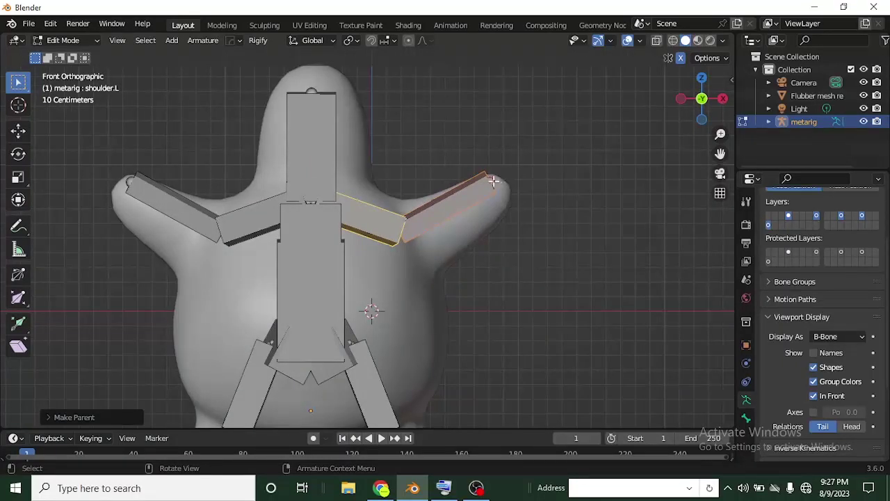
key("alt+a")
key("g")
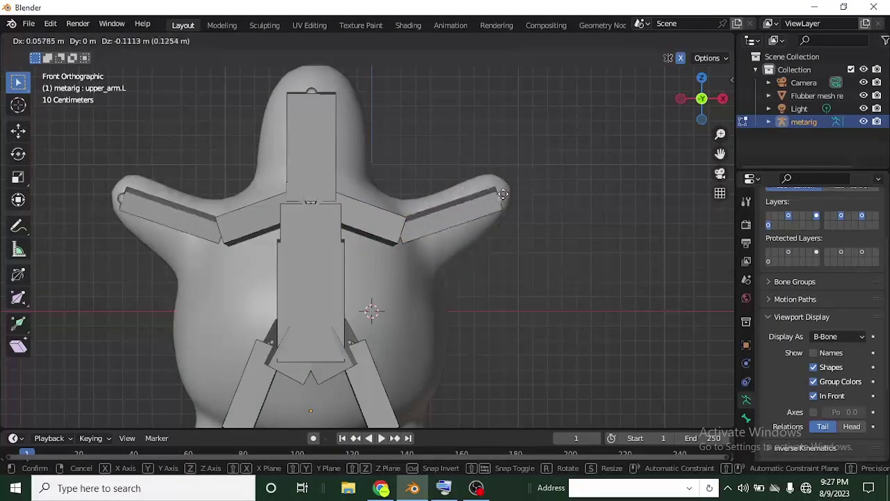
left_click(500, 193)
scroll(426, 277, "down", 3)
scroll(427, 277, "up", 5)
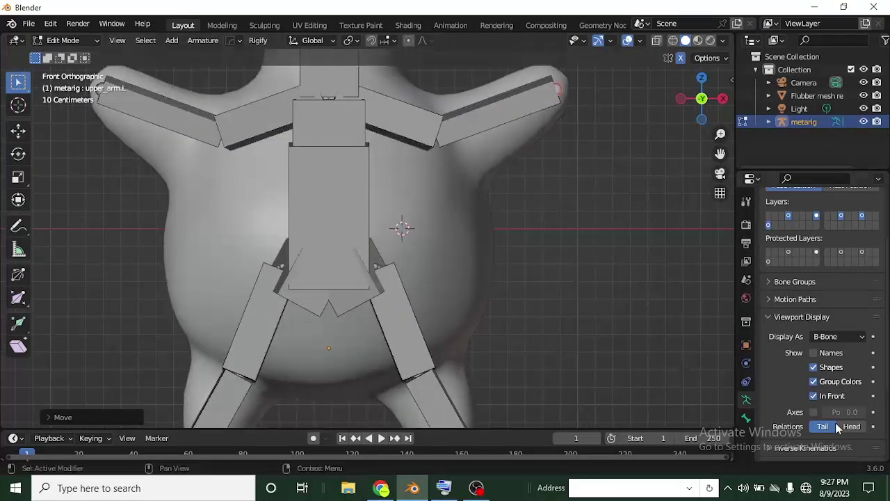
Step: Select the left thigh bone and display its bone properties
scroll(821, 390, "down", 5)
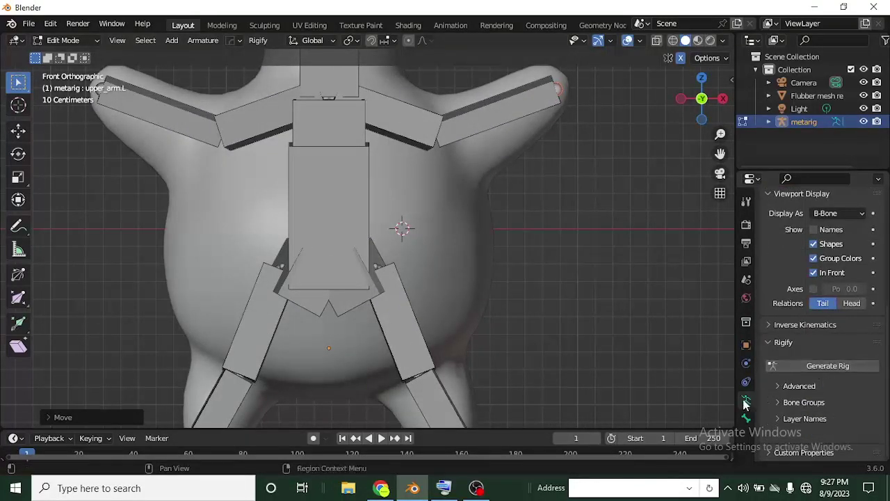
left_click(414, 341)
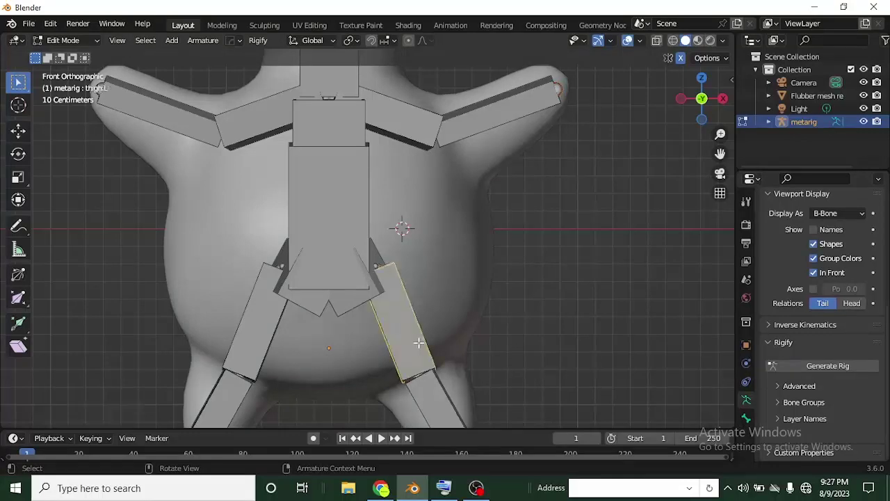
scroll(418, 341, "down", 2)
scroll(411, 310, "up", 1)
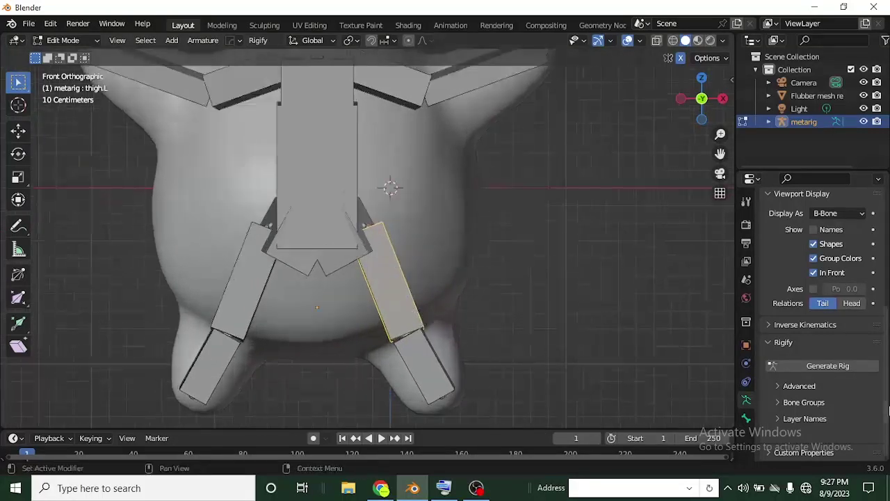
left_click(746, 418)
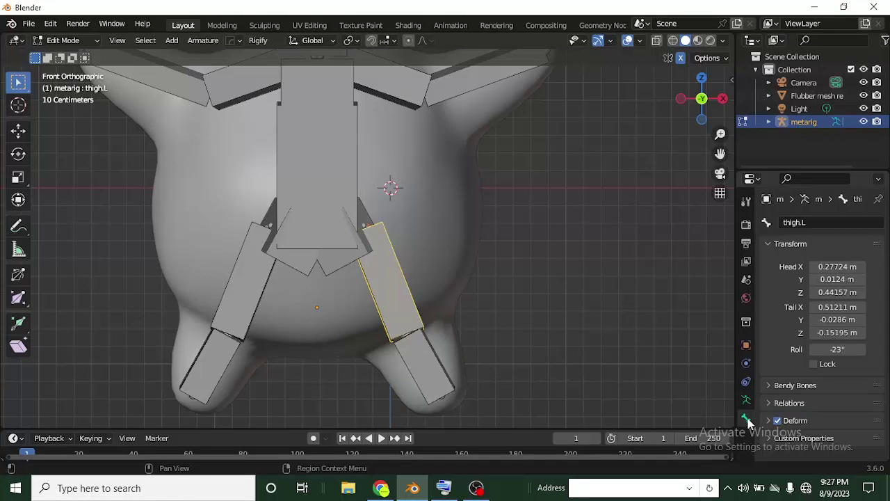
Step: Display the Bendy Bones settings of the left thigh bone
left_click(772, 389)
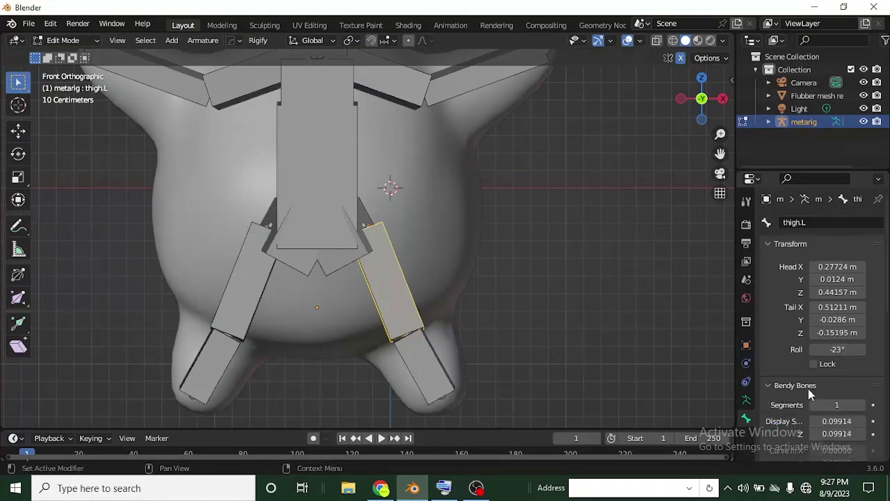
scroll(820, 391, "down", 3)
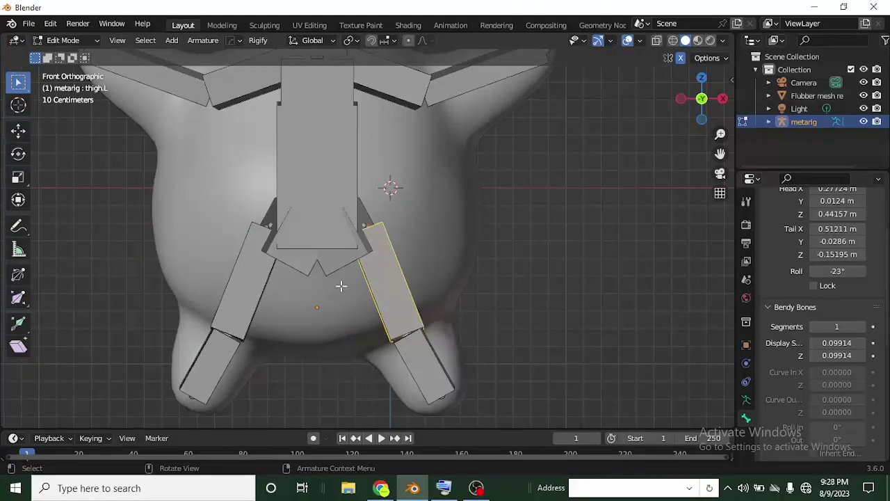
Step: Extrude a short bone about 0.06 m long from the tip of the left upper arm bone, mirrored on the right arm
scroll(528, 306, "down", 1)
middle_click_drag(431, 292, 401, 229, "shift")
scroll(417, 247, "up", 2)
scroll(417, 248, "down", 4, "shift")
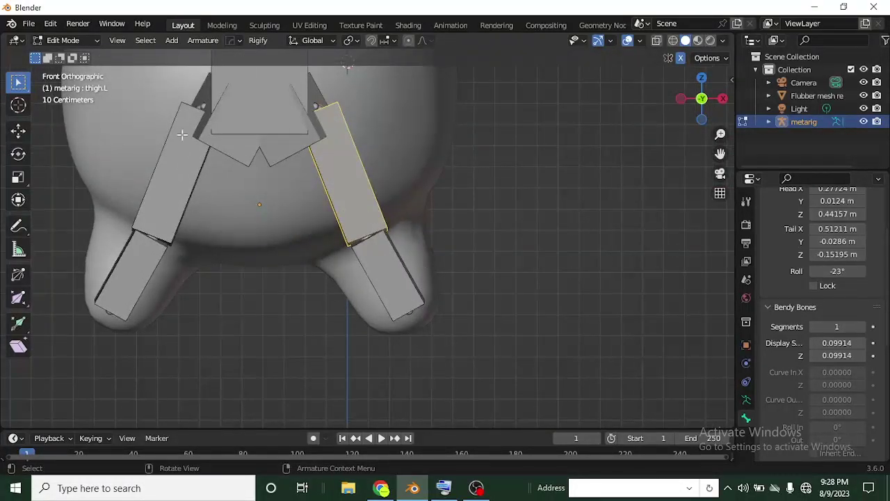
scroll(229, 153, "down", 3)
scroll(281, 213, "up", 3, "shift")
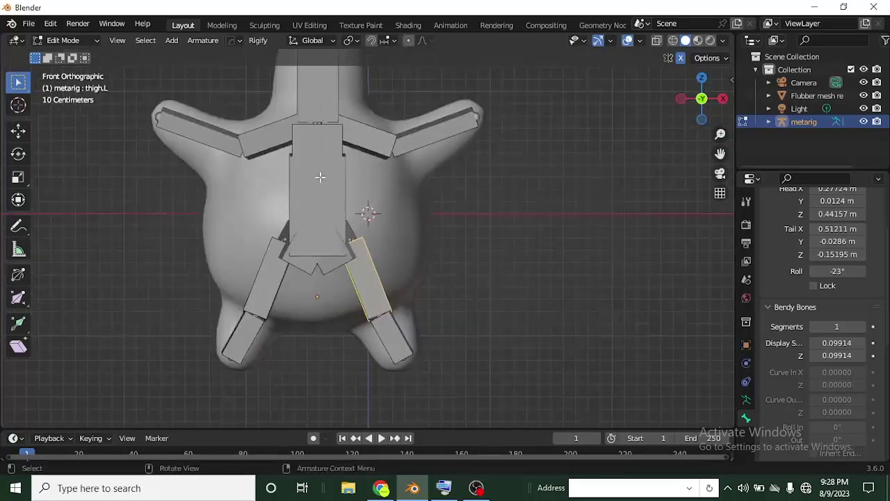
scroll(338, 258, "up", 2)
scroll(477, 169, "up", 4, "shift")
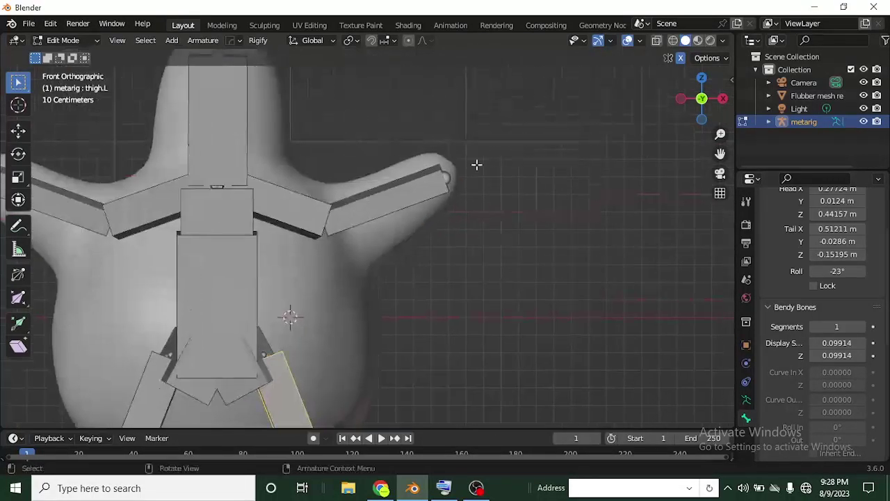
left_click(448, 179)
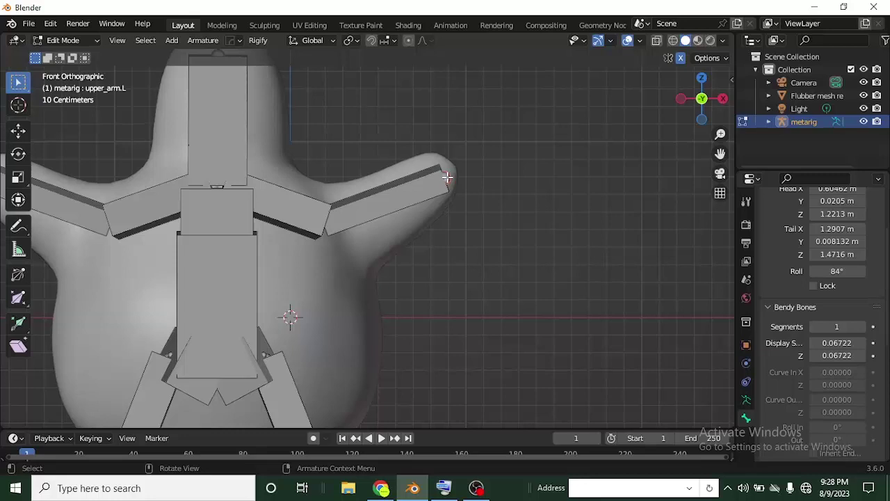
key("e")
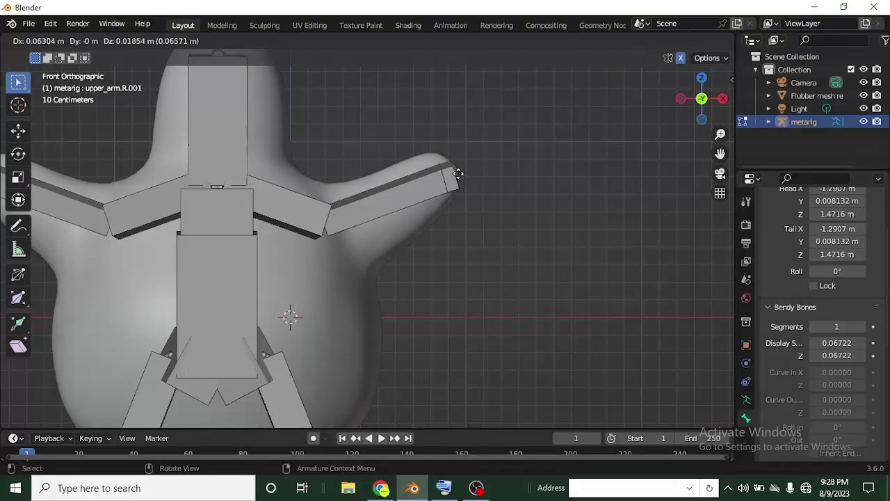
left_click(456, 170)
Step: Extrude a bone about 0.07 m straight up from the tip of the topmost spine bone in the head
scroll(422, 169, "down", 2)
middle_click_drag(422, 169, 435, 239, "shift")
scroll(310, 185, "up", 1)
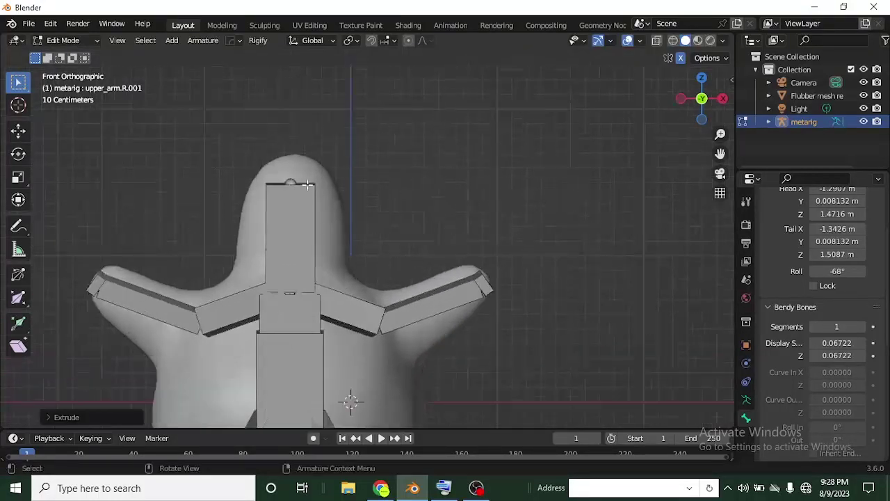
left_click(293, 182)
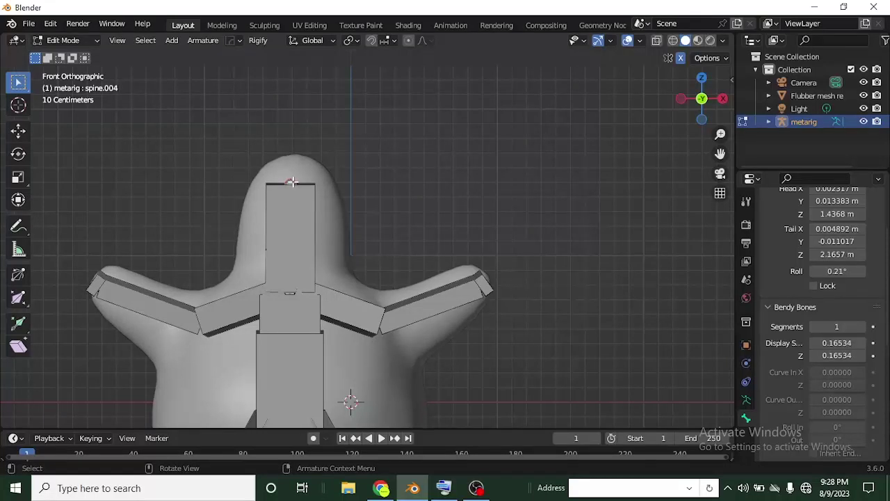
key("e")
left_click(293, 171)
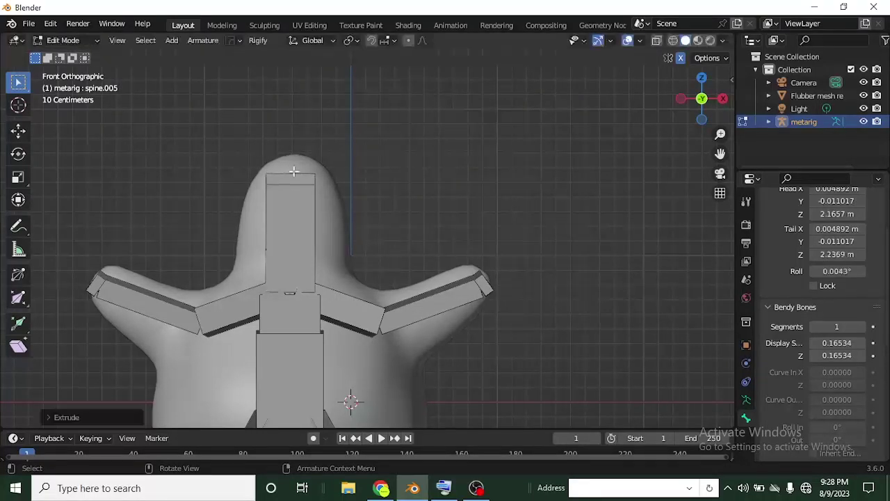
Step: Extrude a short bone about 0.07 m long, outward and down from the tip of the left shin bone, mirrored on the right leg
scroll(293, 171, "down", 3)
scroll(374, 192, "up", 5)
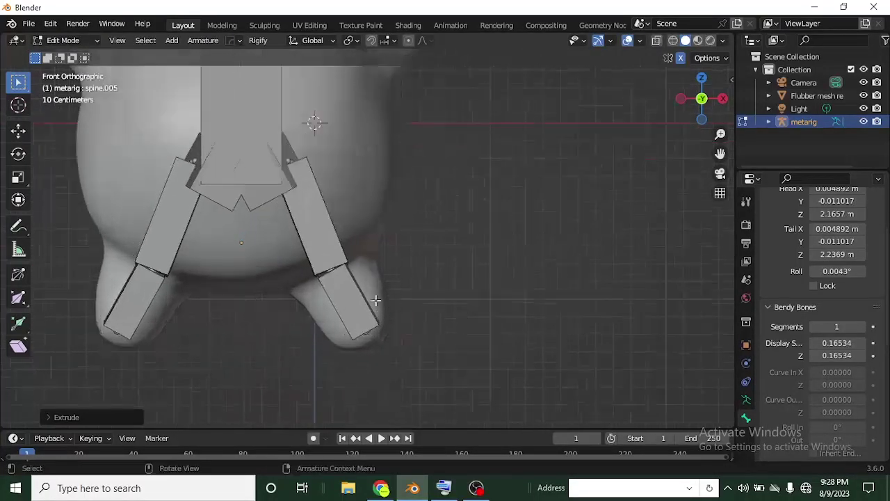
left_click(374, 336)
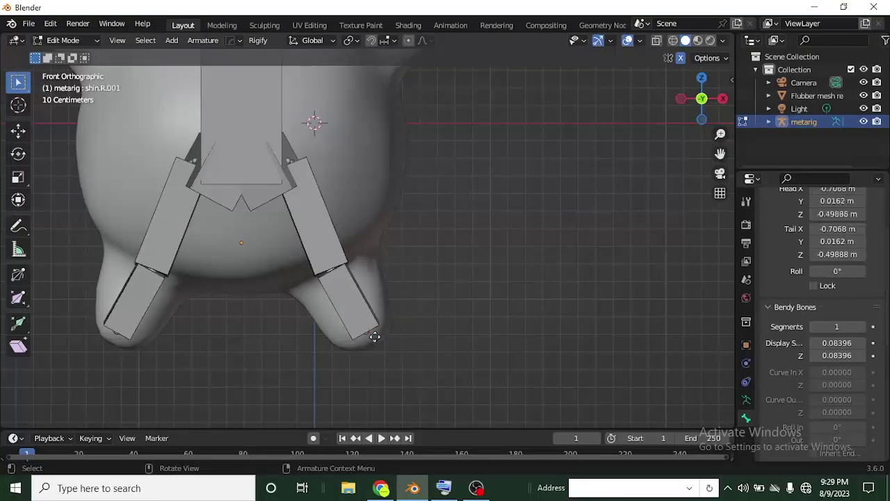
key("e")
left_click(379, 348)
Step: Rotate the short end bone of the left arm about 12° clockwise to line it up with the upper arm bone
scroll(369, 253, "down", 3)
middle_click_drag(369, 252, 368, 331, "shift")
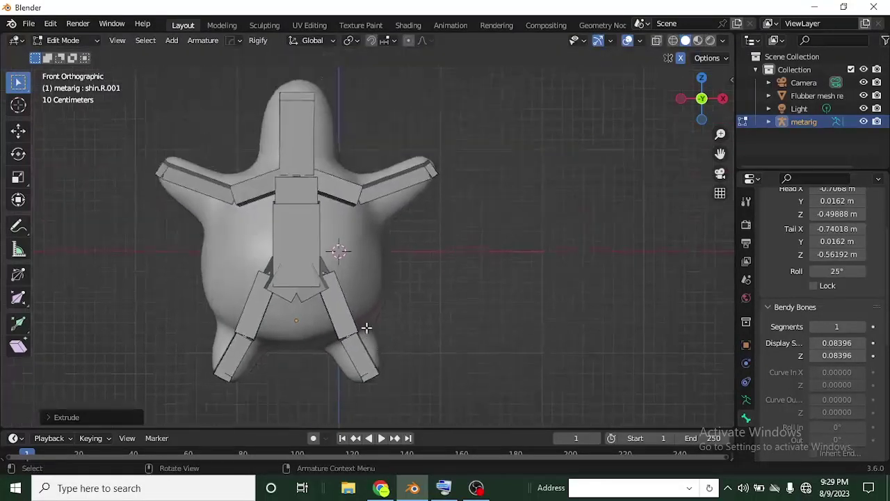
scroll(375, 306, "up", 3)
scroll(404, 264, "up", 3, "shift")
left_click(422, 230)
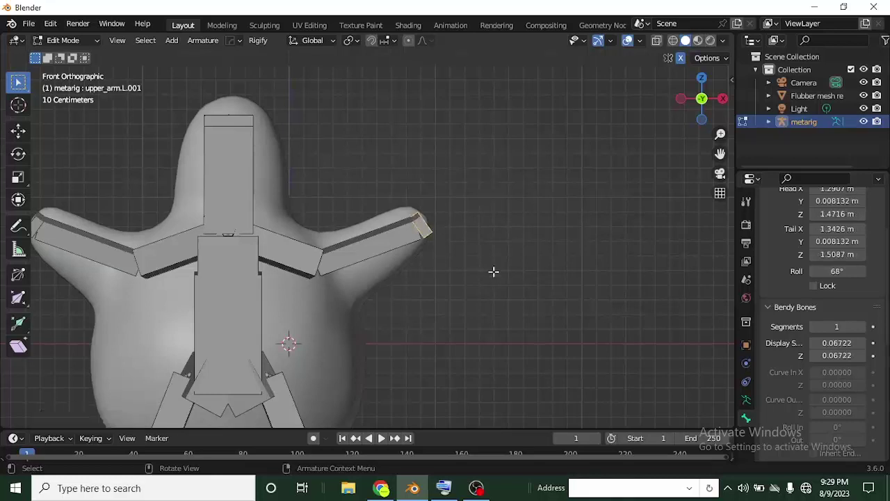
key("r")
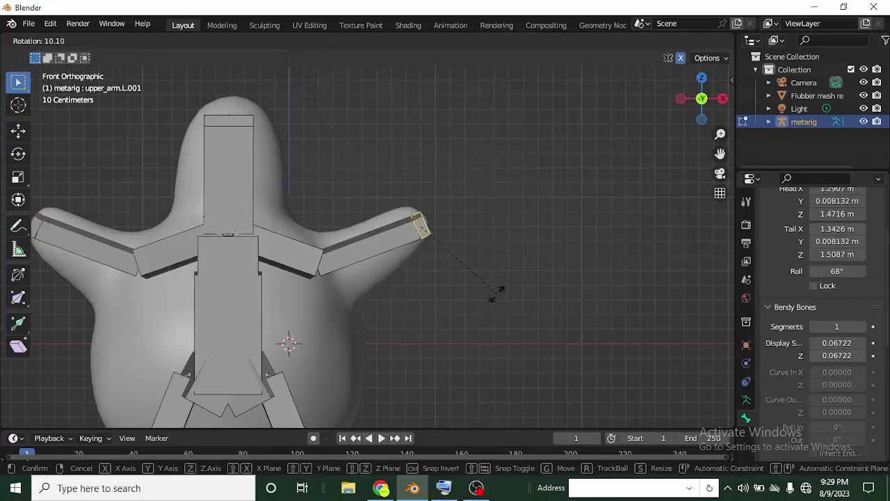
left_click(494, 295)
Step: Rename the short bone at the top of the head as Head, bringing up the On-Screen Keyboard to complete the name
scroll(450, 236, "up", 4)
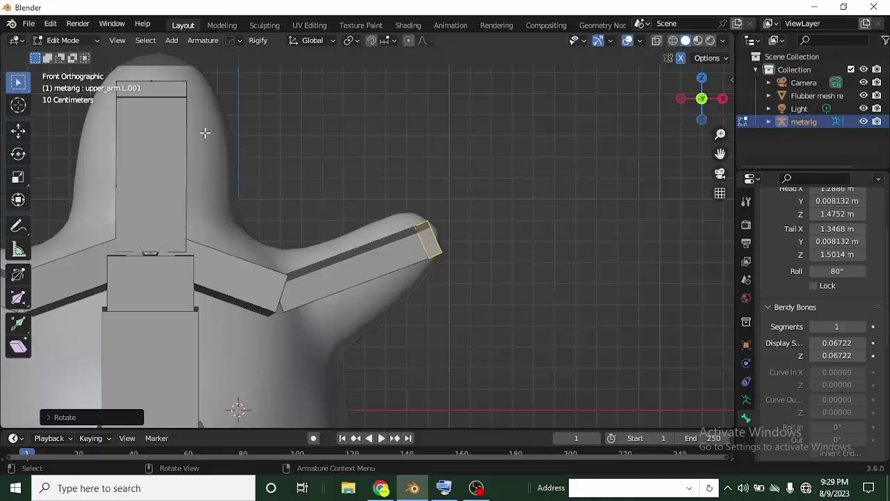
scroll(206, 134, "down", 5)
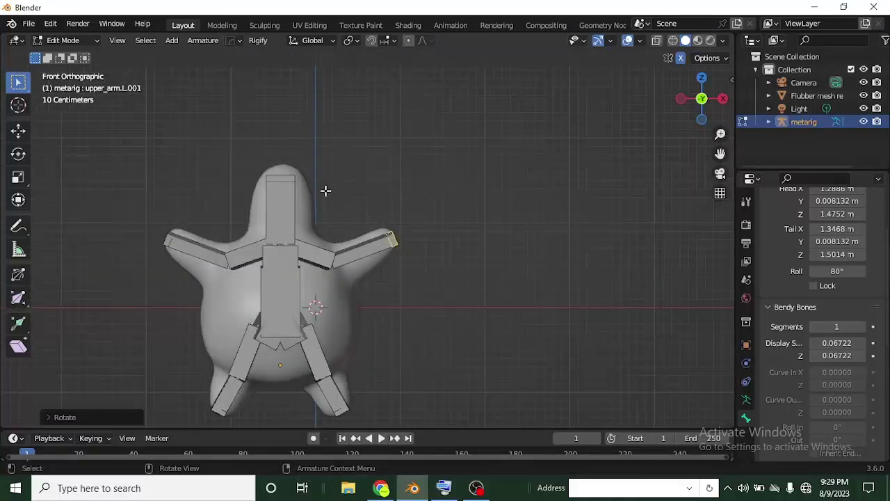
scroll(326, 191, "up", 5)
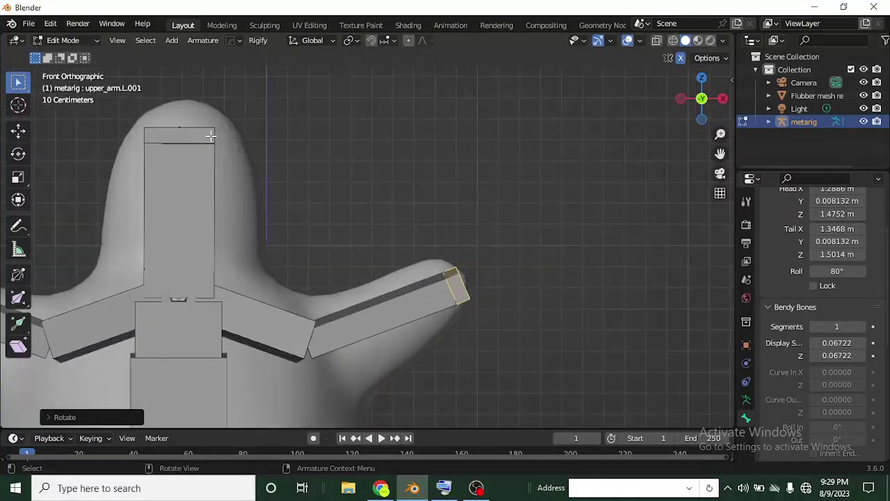
left_click(202, 135)
scroll(774, 368, "up", 3)
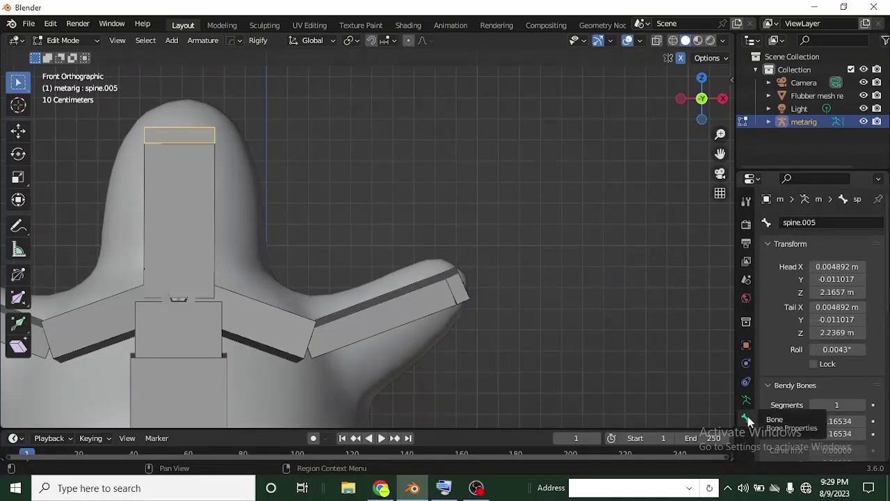
left_click(821, 221)
key("BackSpace")
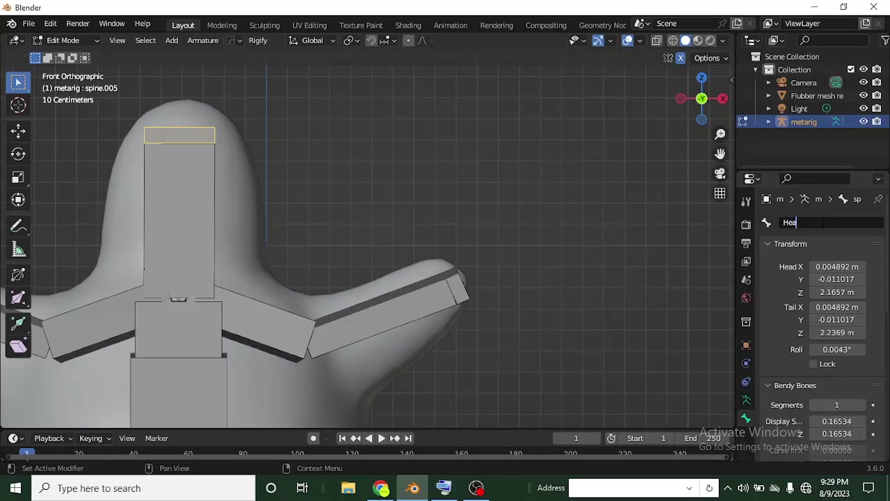
left_click(449, 492)
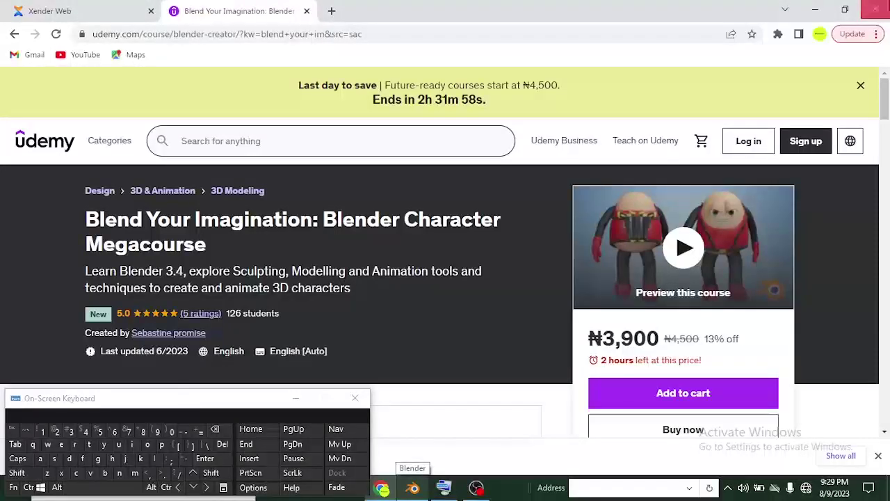
left_click(815, 10)
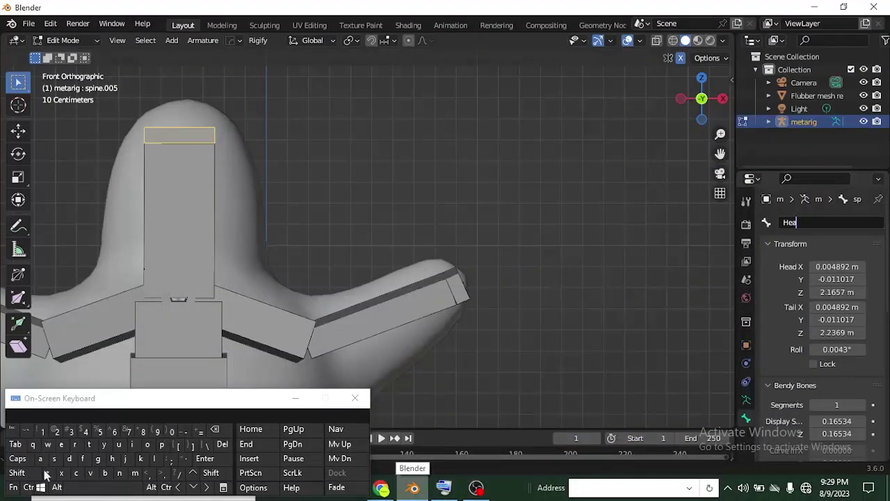
left_click(69, 459)
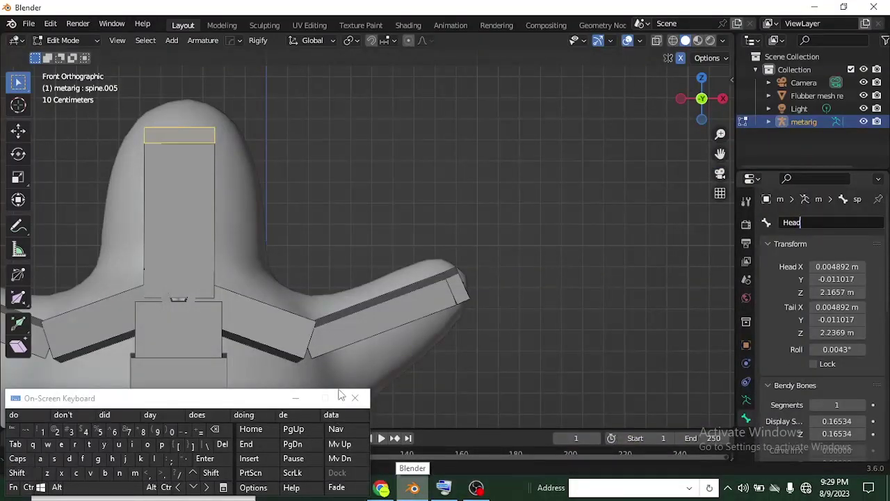
key("Return")
Step: Rename the short bone at the end of the left arm as "left h"
left_click(461, 299)
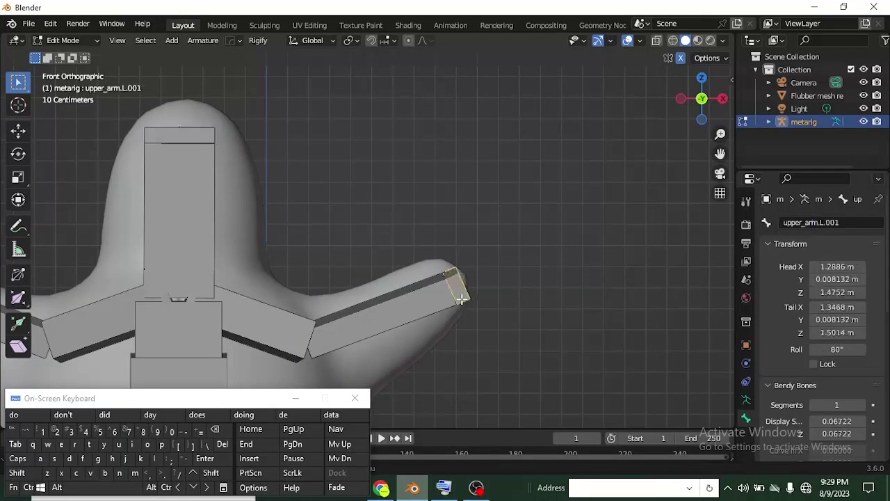
left_click(840, 224)
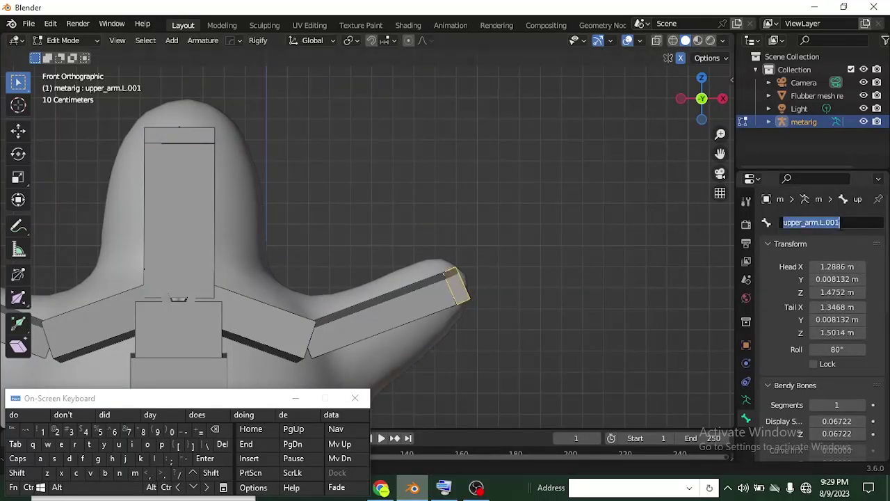
key("BackSpace")
type("left")
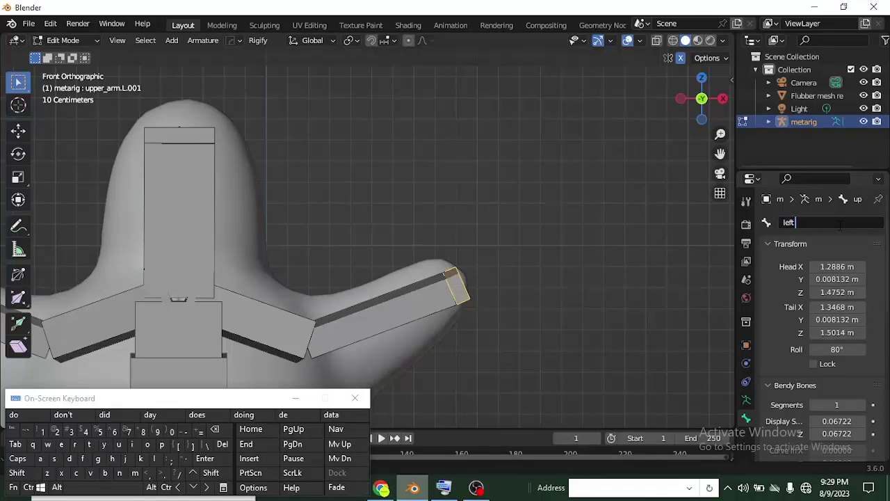
type(" h")
key("Return")
Step: Rename the short bone at the end of the right arm as "Right h"
middle_click_drag(299, 202, 347, 214)
left_click(130, 268)
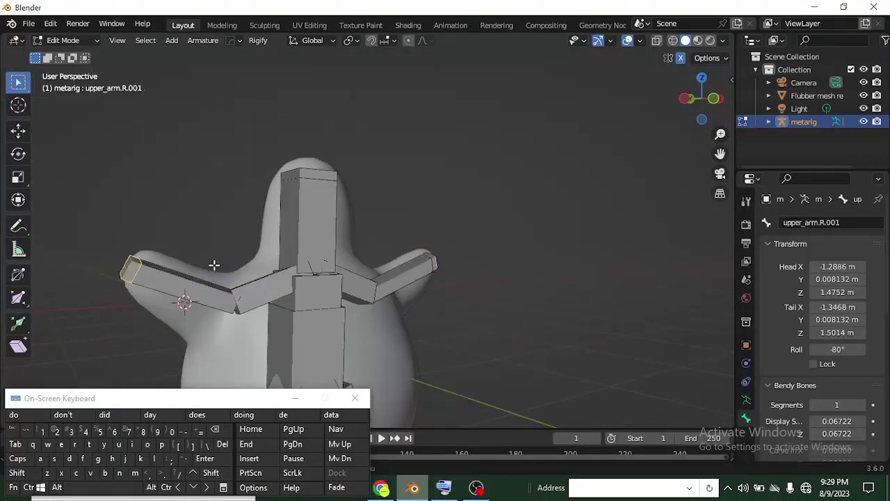
left_click(859, 222)
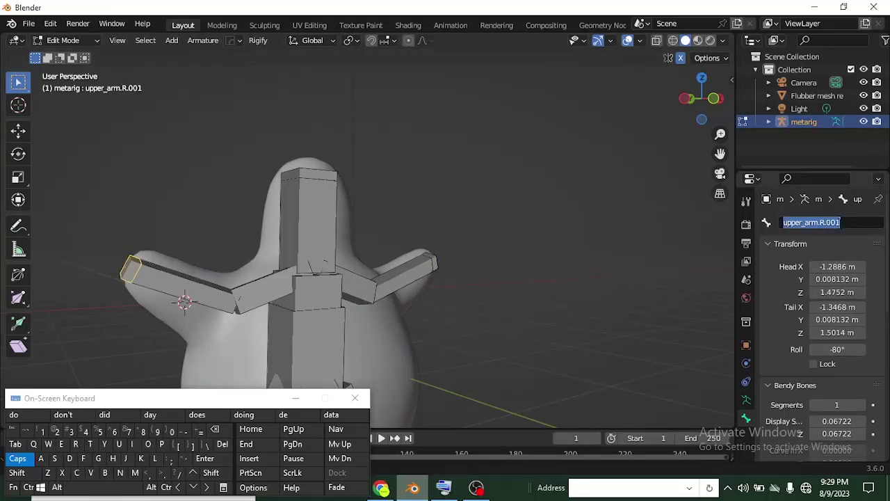
type("Right H")
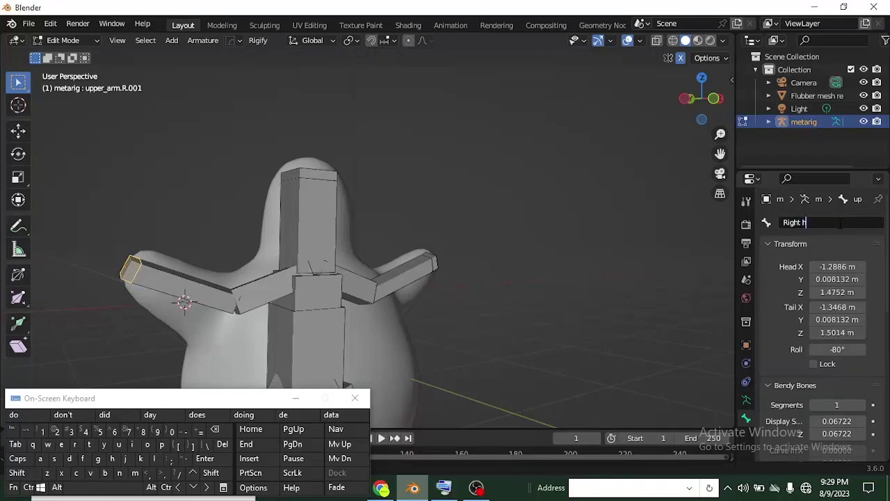
key("Return")
Step: Rename the short bone at the end of the left leg
middle_click_drag(516, 181, 382, 330)
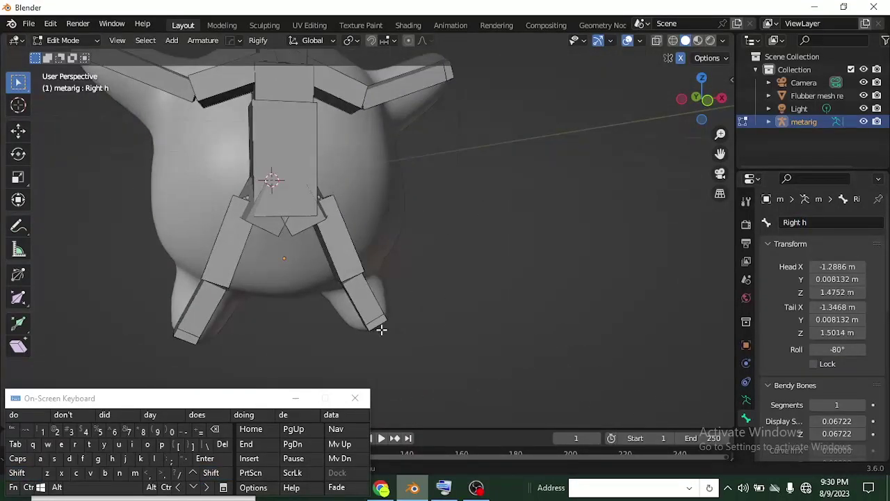
left_click(380, 323)
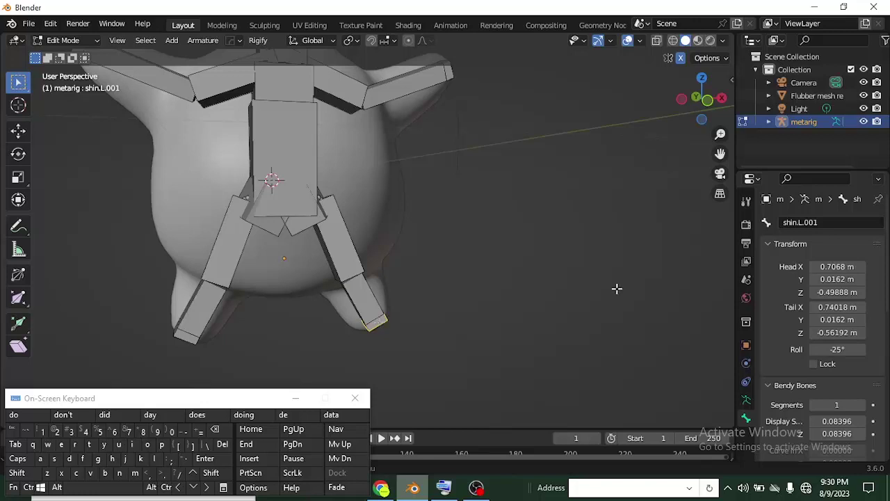
left_click(828, 221)
key("BackSpace")
key("Return")
Step: Rename the short bone at the end of the right leg as "Leg r h"
left_click(188, 341)
left_click(808, 224)
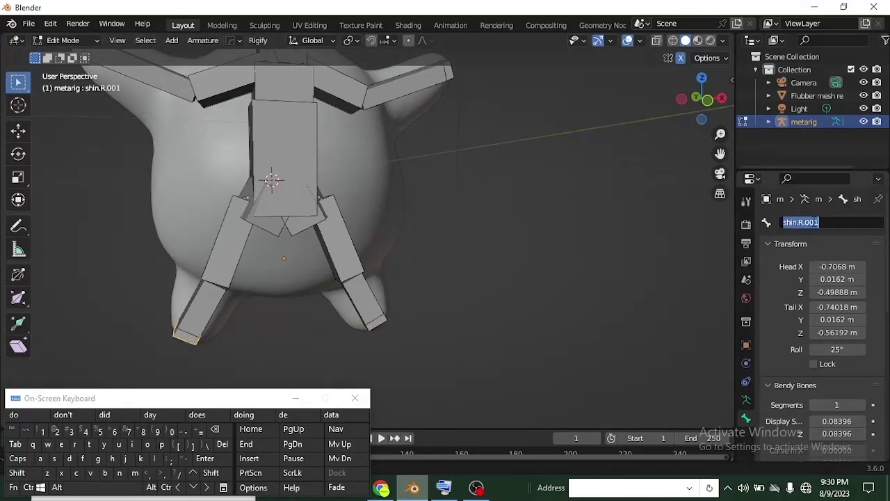
type("Leg")
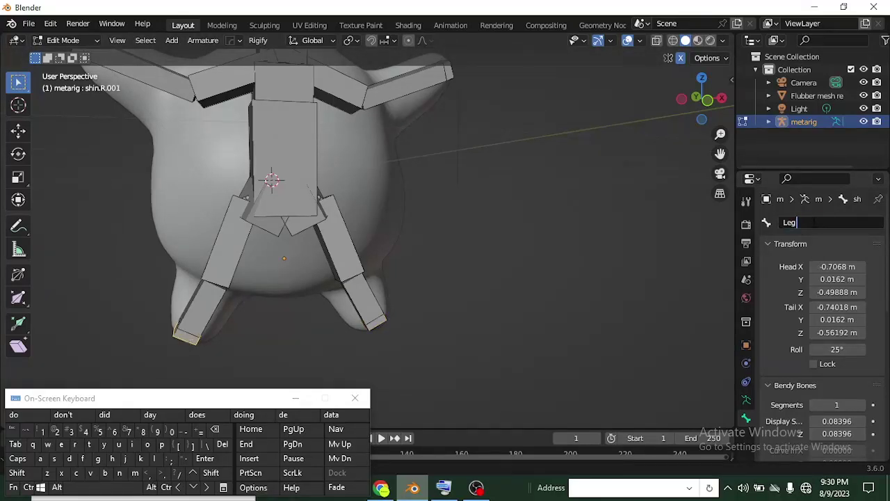
type(" r h")
key("Return")
Step: Minimize the On-Screen Keyboard and bring the whole rig into view
scroll(383, 204, "down", 3)
middle_click_drag(383, 204, 473, 211)
scroll(455, 267, "up", 3)
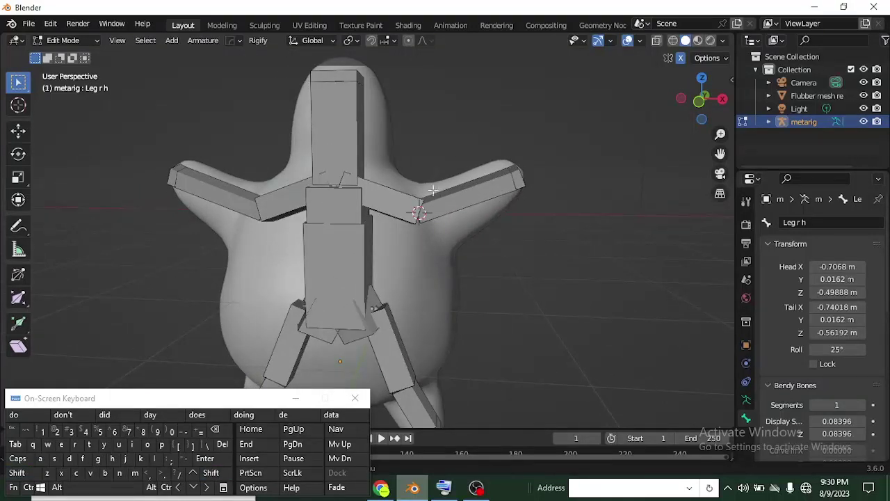
left_click(296, 397)
middle_click_drag(354, 188, 381, 228)
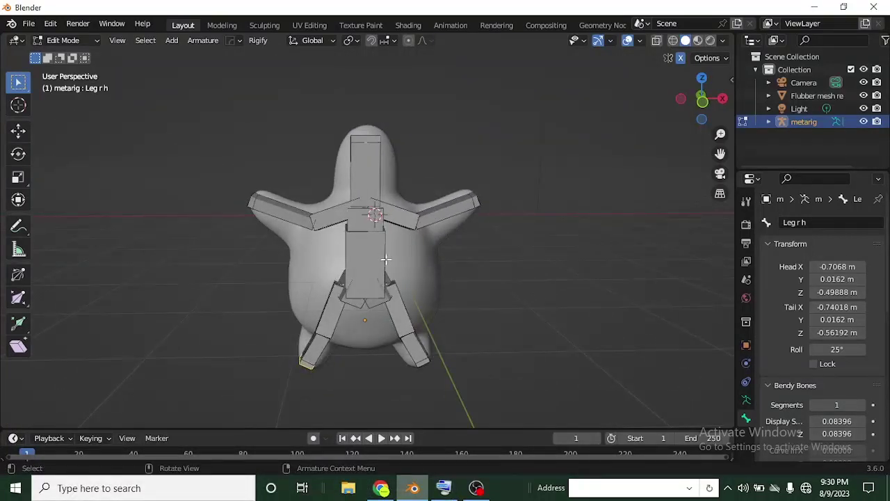
Step: Set the bendy bone segments of the left thigh bone to 10
scroll(393, 265, "up", 5)
scroll(417, 278, "down", 2)
scroll(413, 327, "up", 3)
scroll(417, 338, "down", 3)
scroll(407, 324, "up", 2)
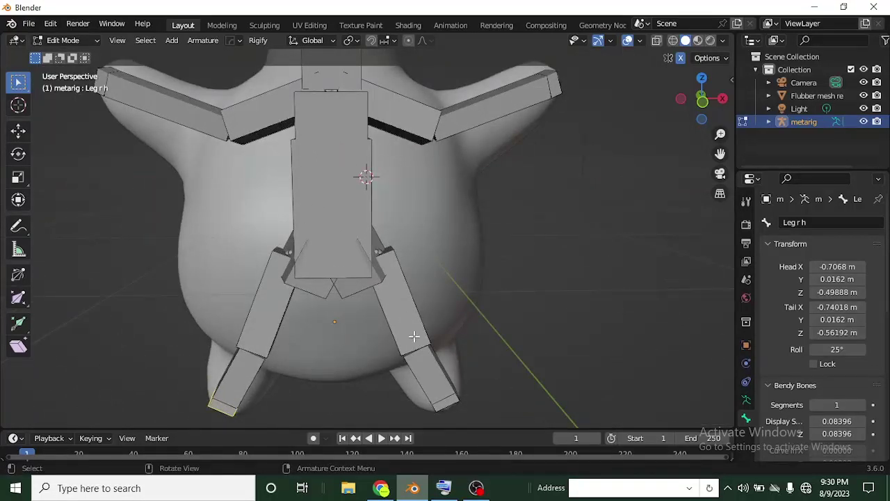
scroll(404, 306, "up", 2)
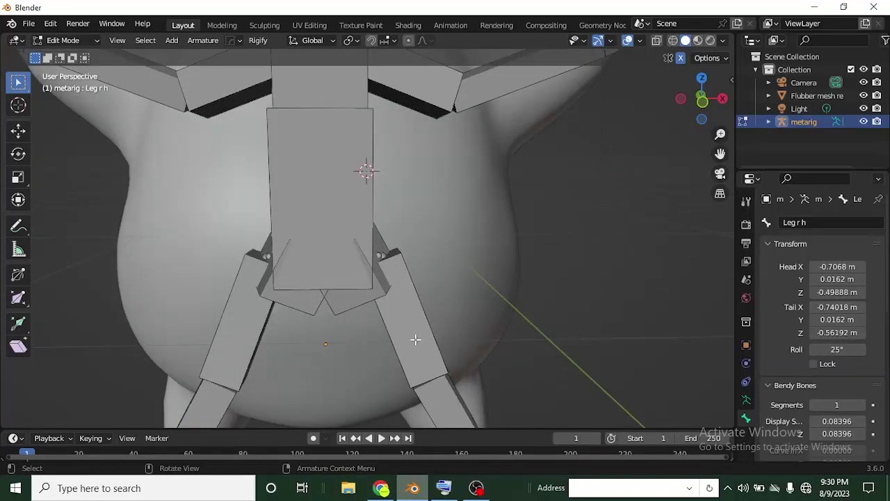
scroll(414, 327, "up", 1)
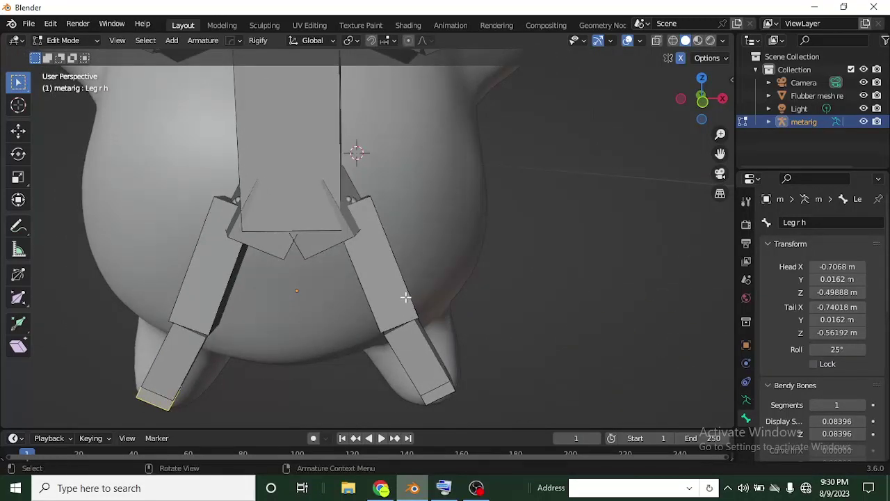
left_click(392, 279)
scroll(387, 269, "up", 2)
left_click(852, 405)
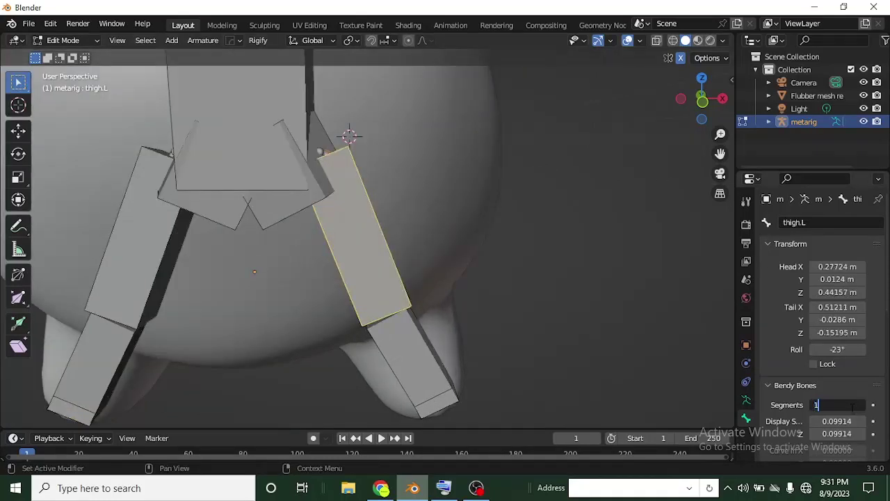
type("10")
key("Return")
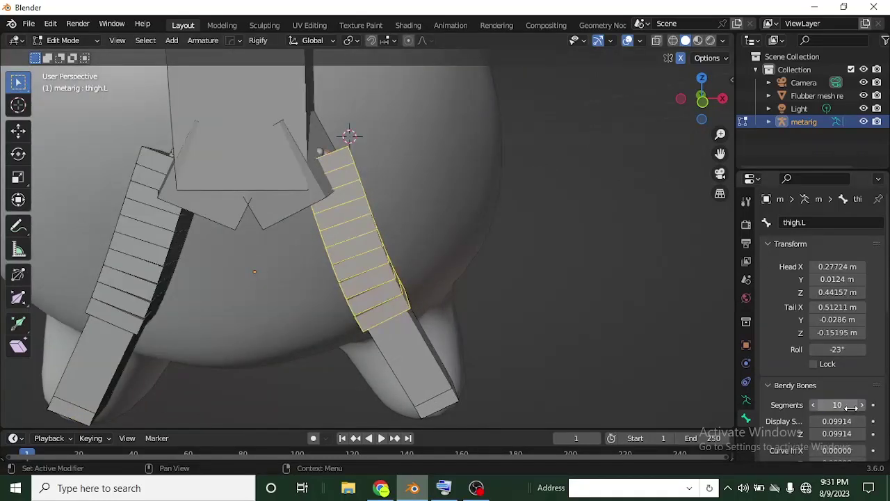
Step: Set the bendy bone segments of the left shin bone to 10
left_click(409, 381)
left_click(838, 405)
type("10")
key("Return")
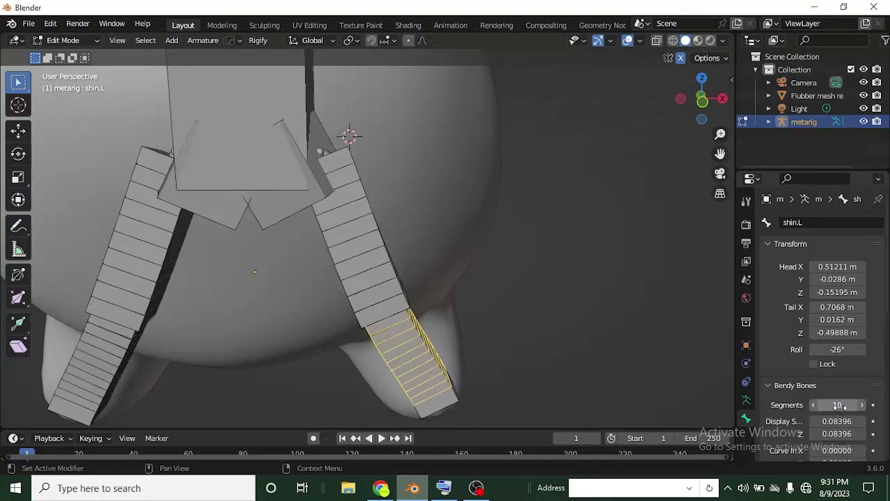
Step: Set the bendy bone segments of the left upper arm bone to 10
middle_click_drag(533, 141, 497, 231)
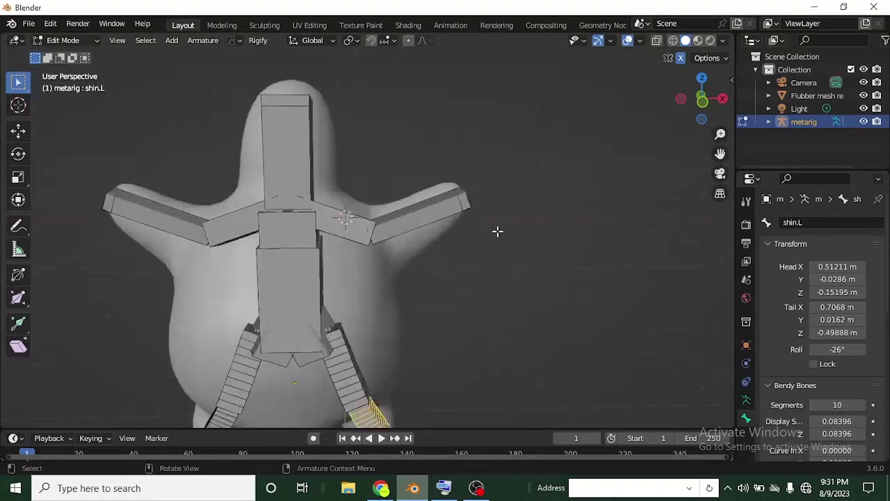
left_click(398, 219)
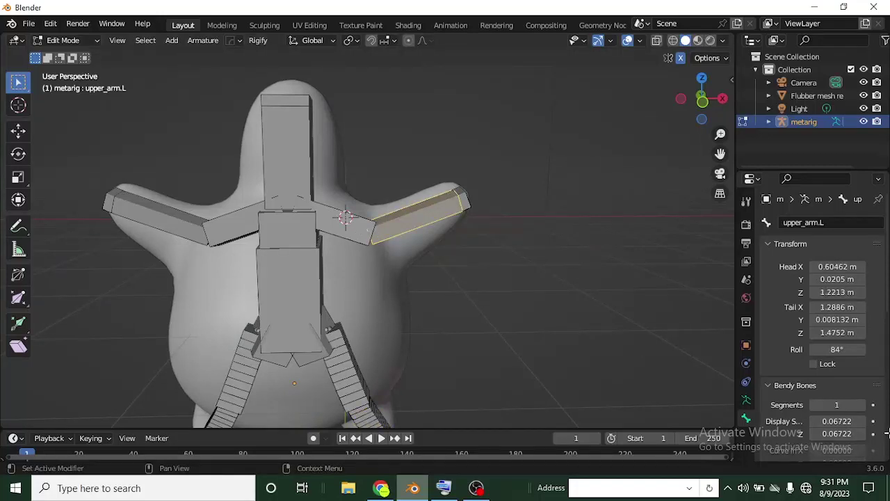
left_click(843, 405)
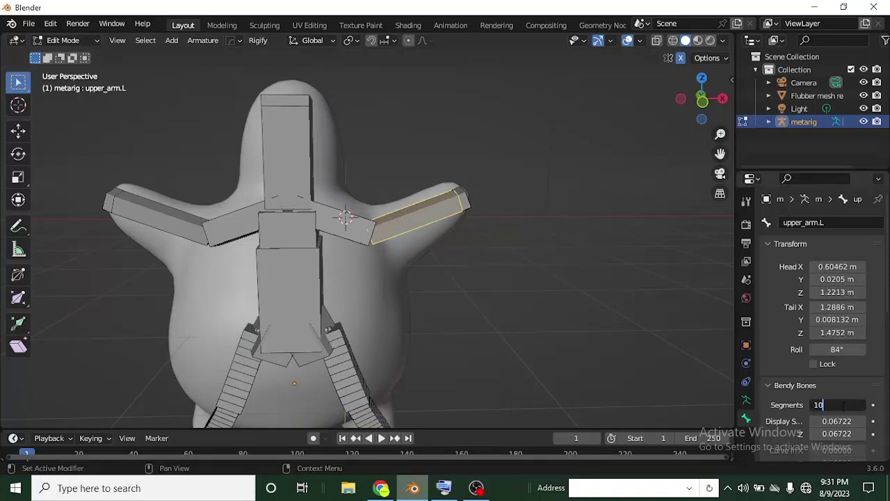
type("10")
key("Return")
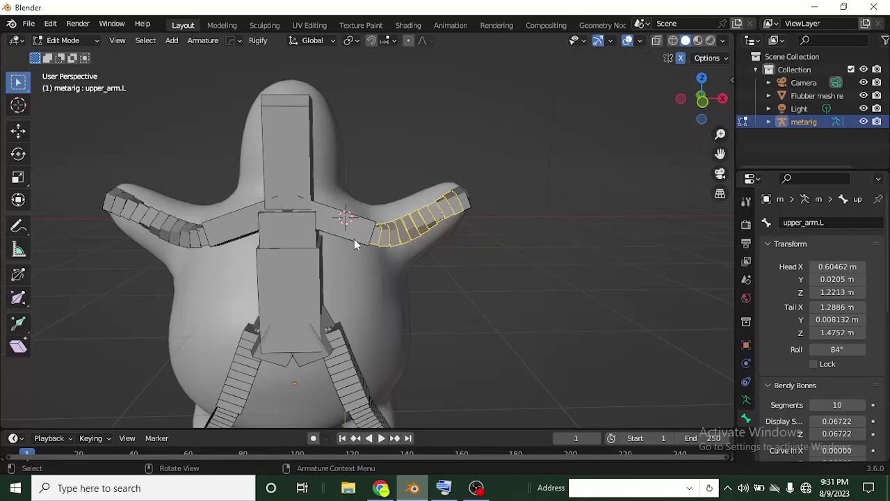
Step: Give the left shoulder bone 10 bendy bone segments and inspect how it curves into the arm
left_click(354, 238)
left_click(835, 404)
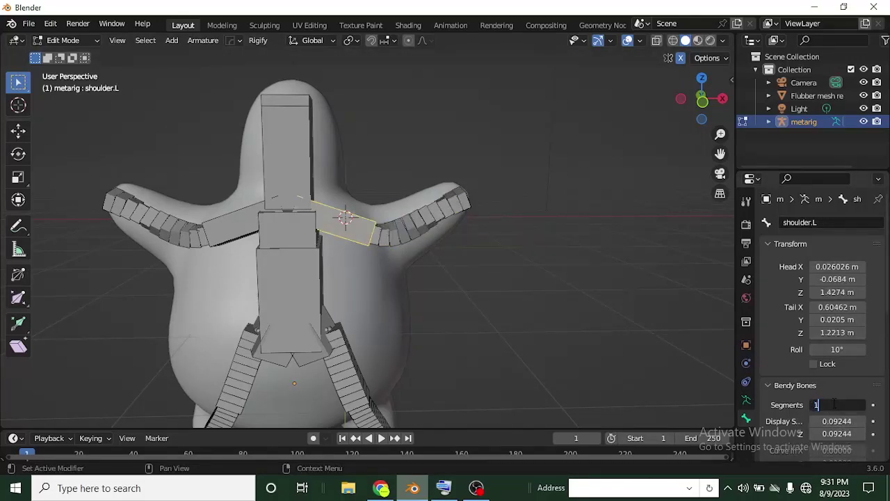
key("Return")
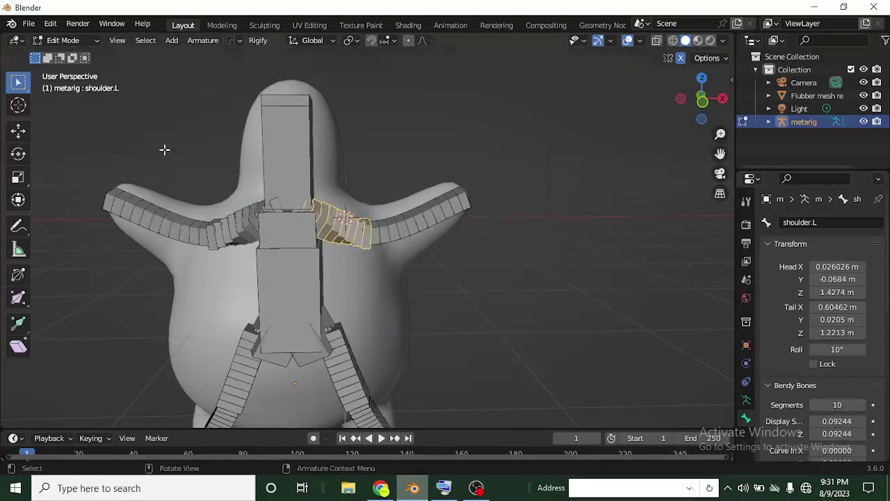
scroll(326, 227, "up", 4)
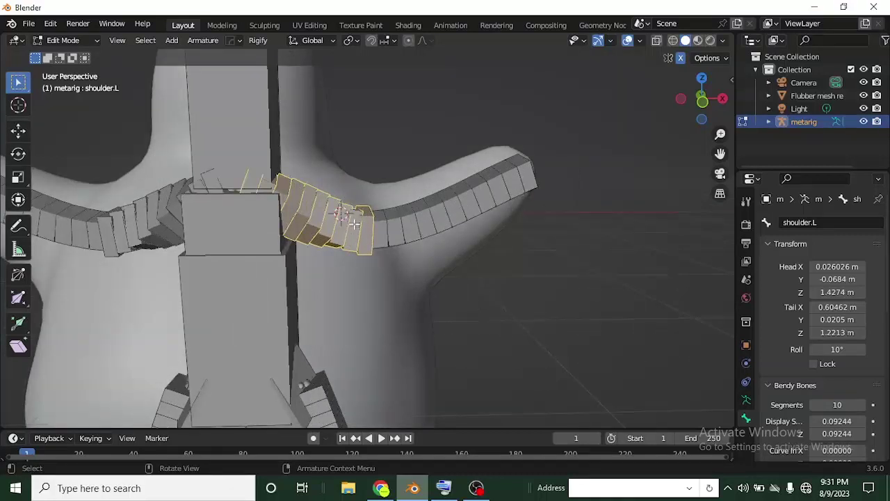
scroll(354, 222, "down", 4)
Step: Set the bendy bone segments of the long head bone, spine.004, to 10
middle_click_drag(353, 222, 334, 209)
left_click(318, 174)
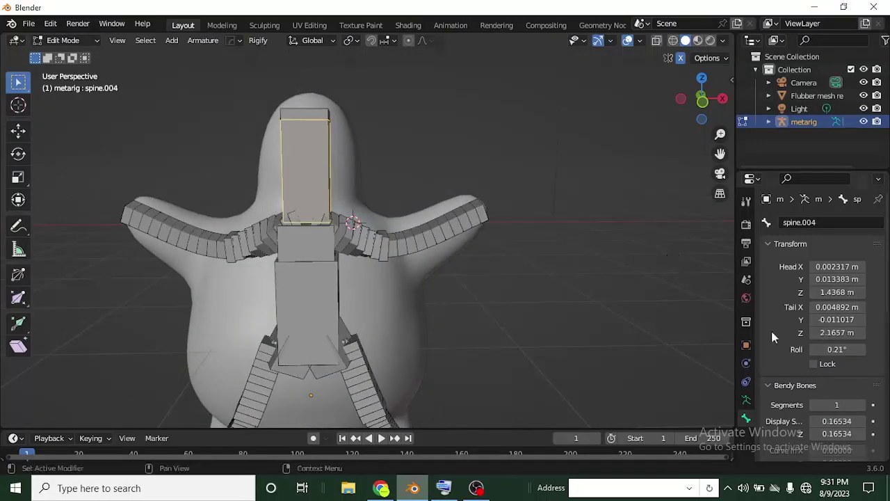
left_click(831, 408)
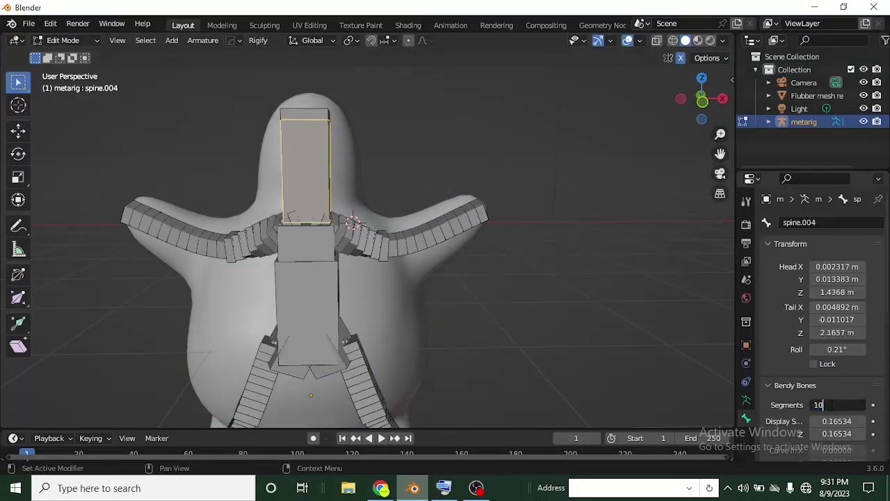
key("Return")
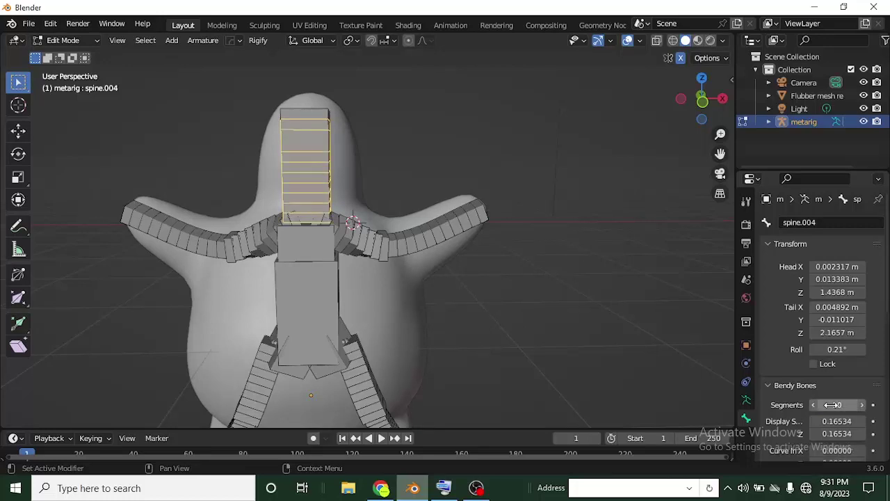
Step: Set the bendy bone segments of the large lower spine bone to 10
left_click(324, 248)
left_click(322, 299, "shift")
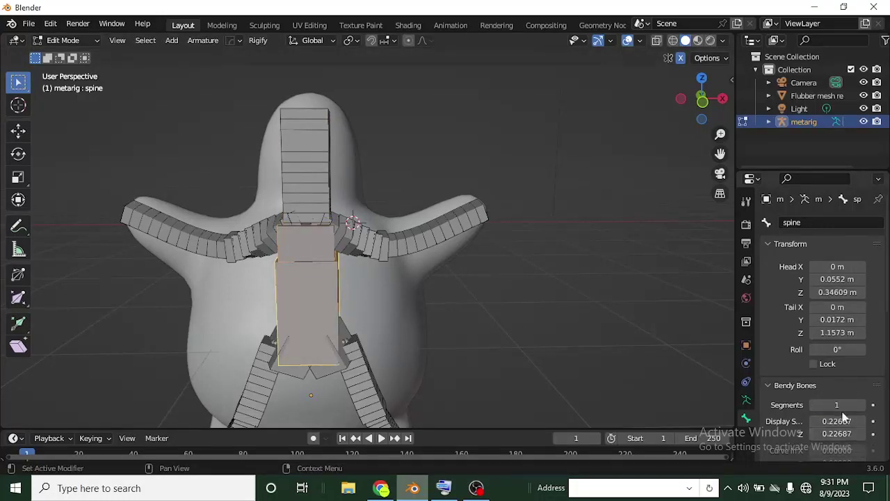
left_click(843, 406)
key("Return")
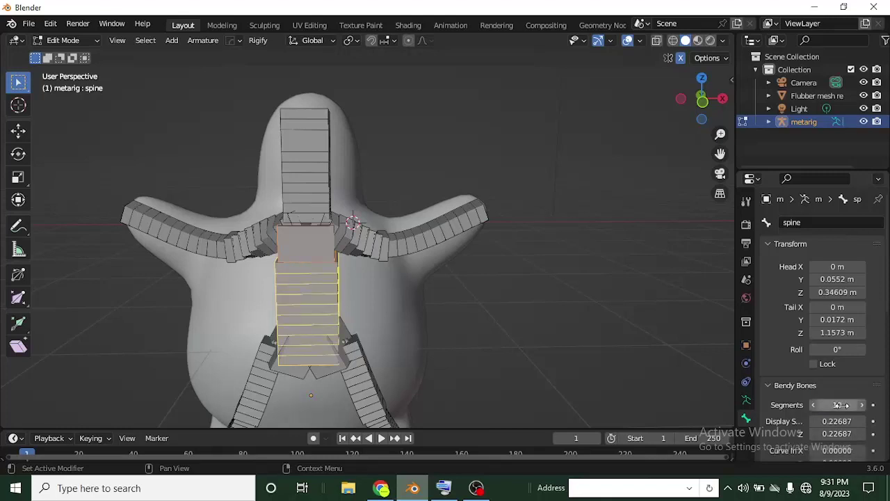
Step: Set the bendy bone segments of the short upper spine bone, spine.001, to 10
left_click(313, 242)
left_click(825, 405)
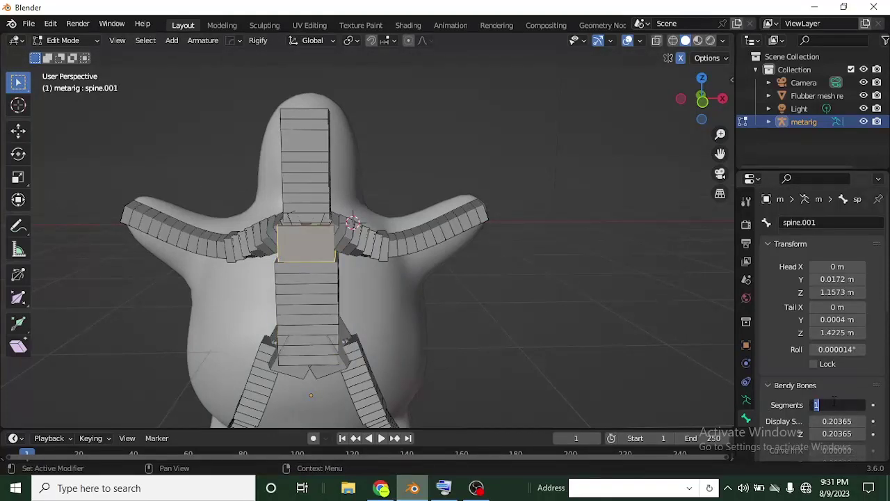
type("10")
key("Return")
Step: Set the bendy bone segments of the left pelvis bone to 10
middle_click_drag(495, 324, 448, 301)
left_click(334, 311)
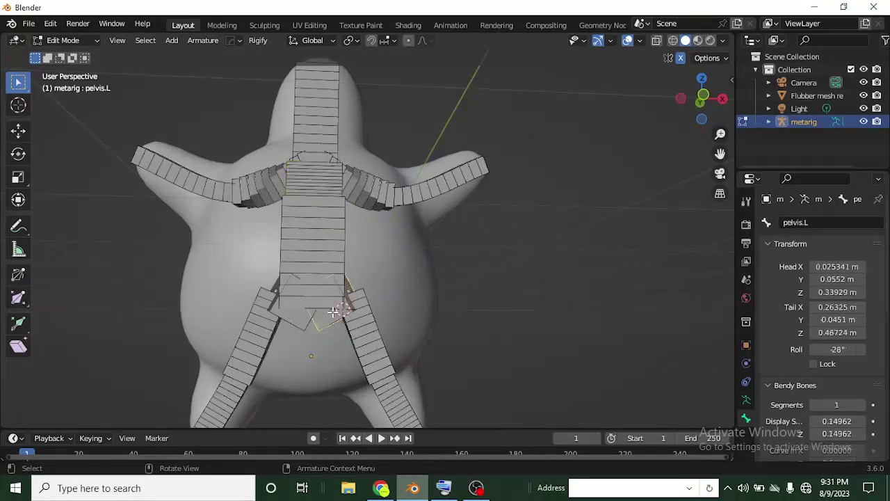
left_click(816, 405)
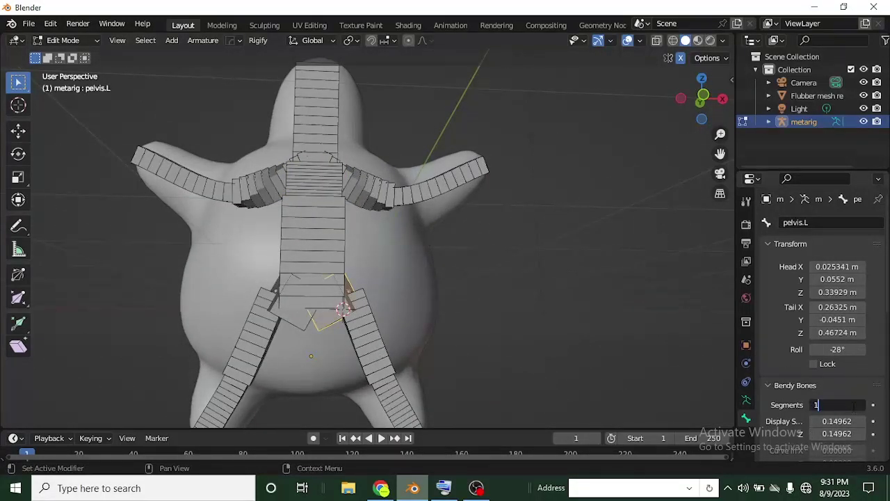
type("10")
key("Return")
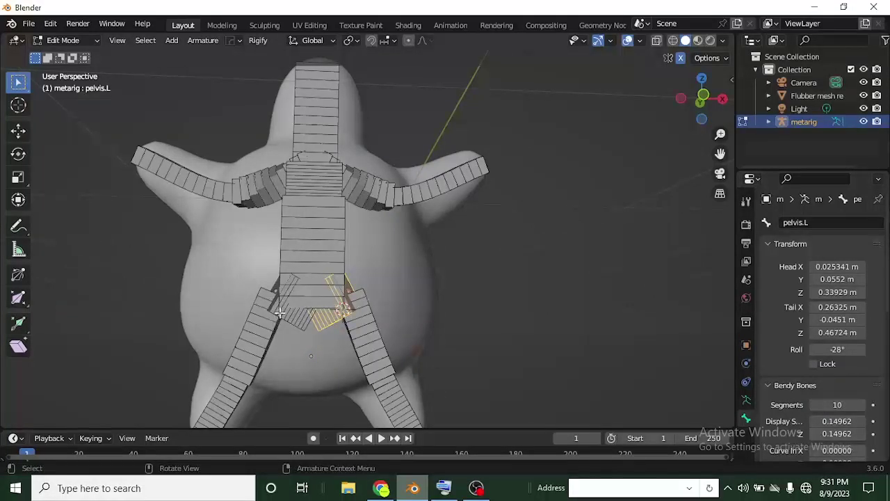
Step: Try moving the end bone of the left hand downward to test how the segmented arm bends
scroll(278, 324, "down", 3)
middle_click_drag(366, 295, 378, 266)
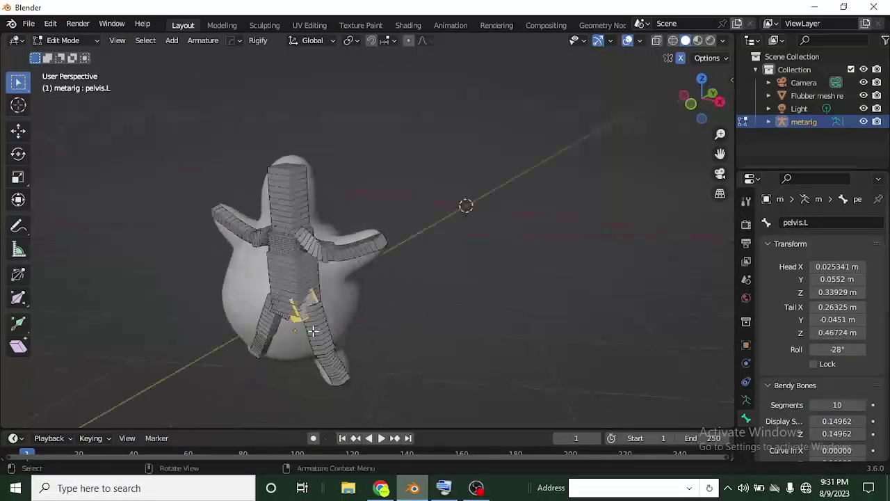
left_click(385, 249)
middle_click_drag(358, 304, 392, 285)
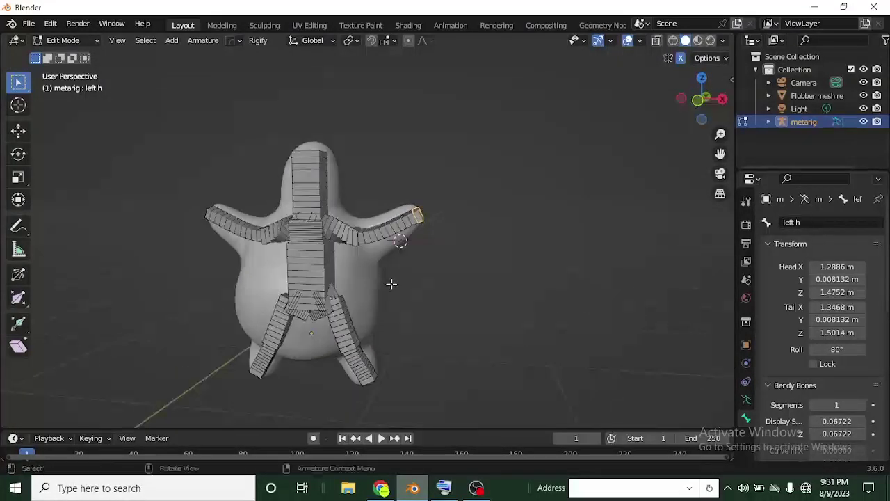
scroll(392, 284, "up", 3)
key("g")
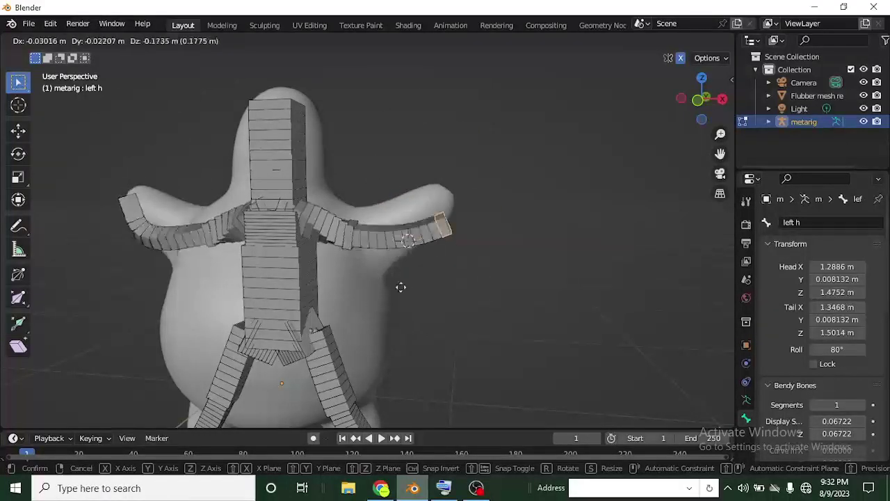
left_click(404, 237)
Step: Use Set Roll to twist the left shoulder bone to a roll of 116° and straighten its segments
middle_click_drag(404, 237, 334, 312)
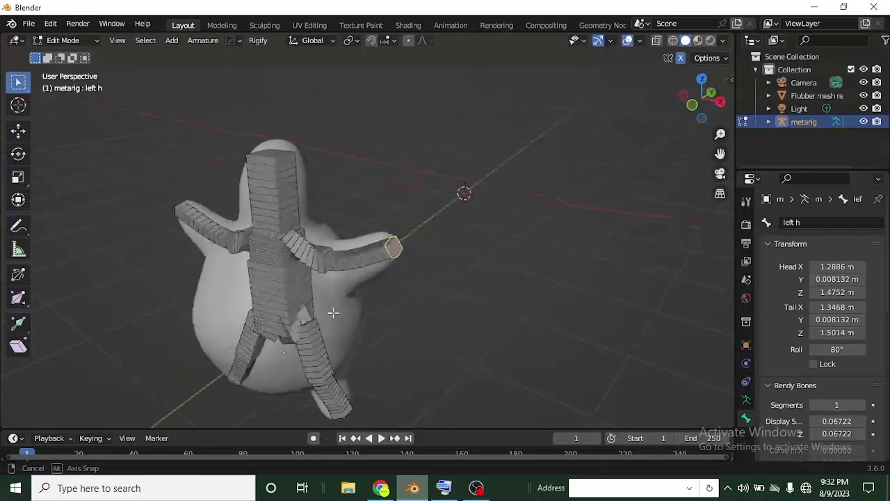
scroll(309, 273, "up", 3)
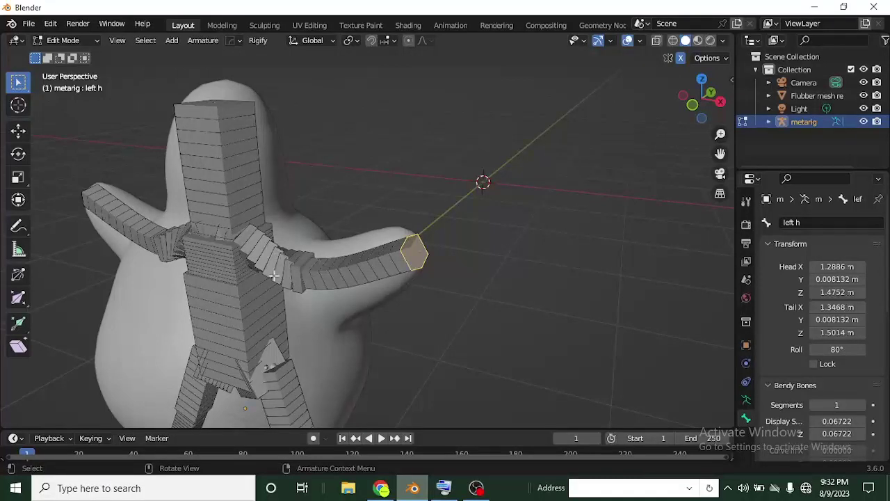
scroll(271, 256, "up", 5)
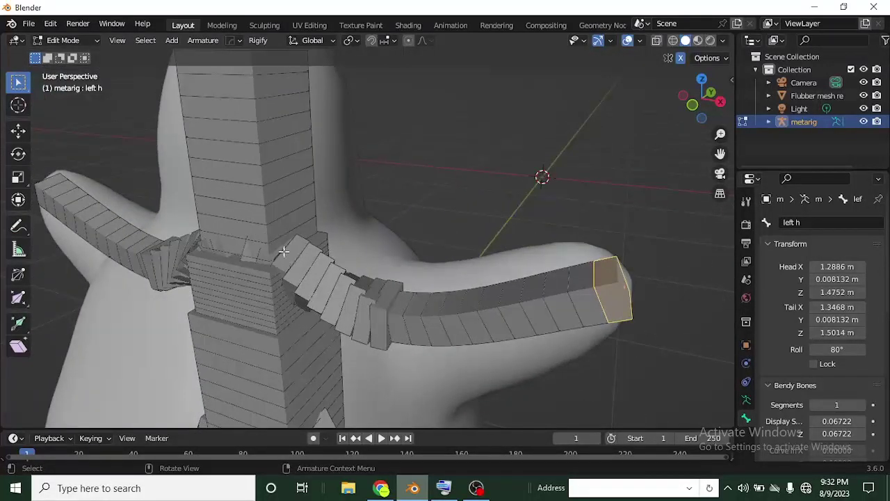
left_click(353, 289)
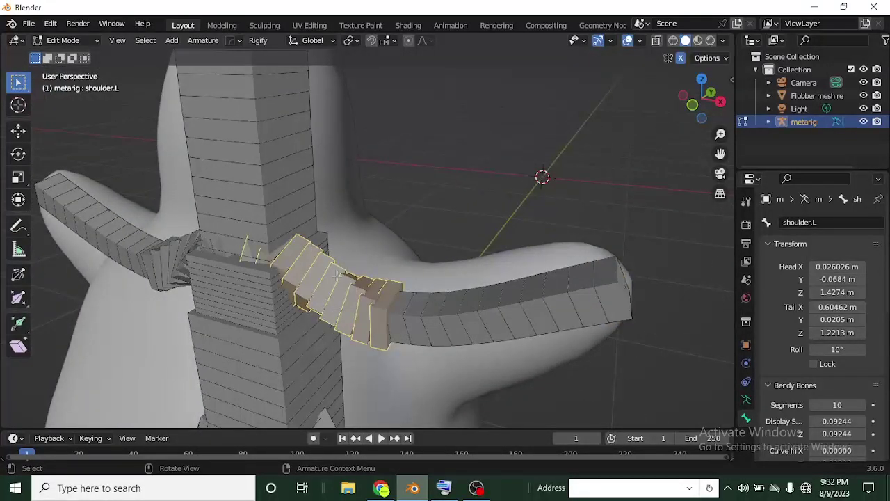
left_click(202, 39)
mouse_move(233, 78)
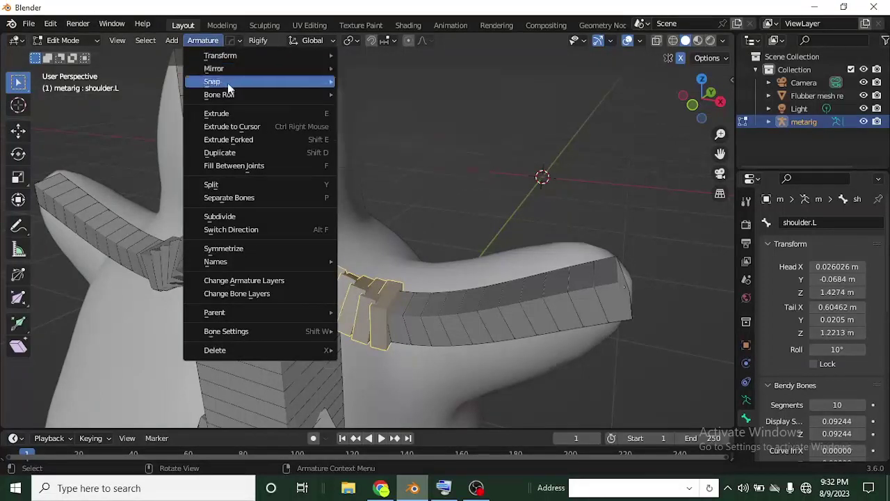
mouse_move(232, 96)
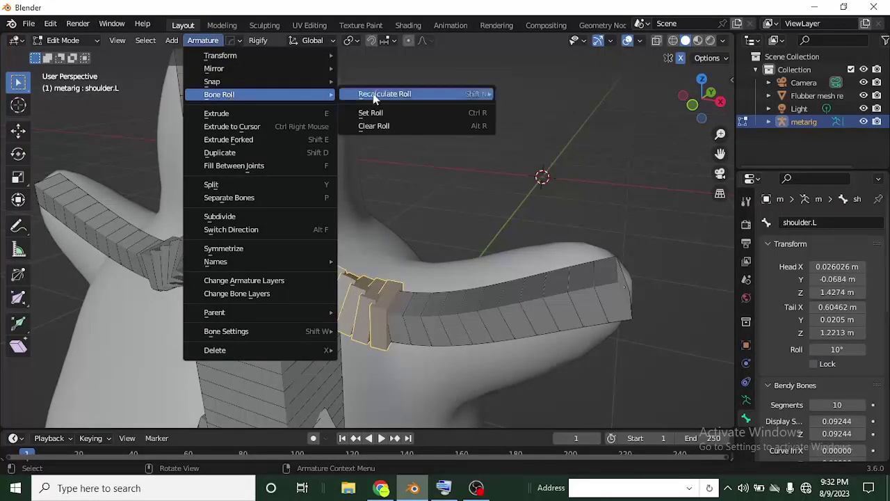
left_click(398, 115)
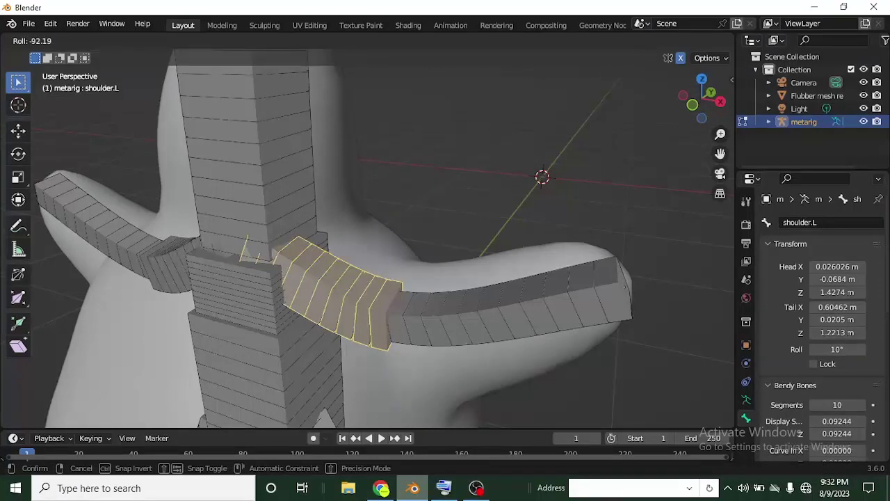
left_click(195, 213)
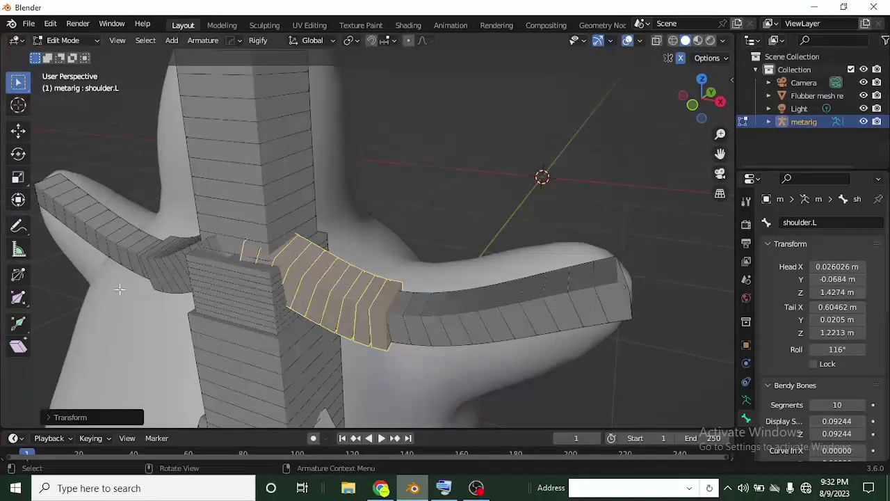
Step: Try rotating the left hand's end bone in Pose Mode to test how the segmented arm follows
scroll(174, 286, "down", 5)
middle_click_drag(257, 288, 394, 298)
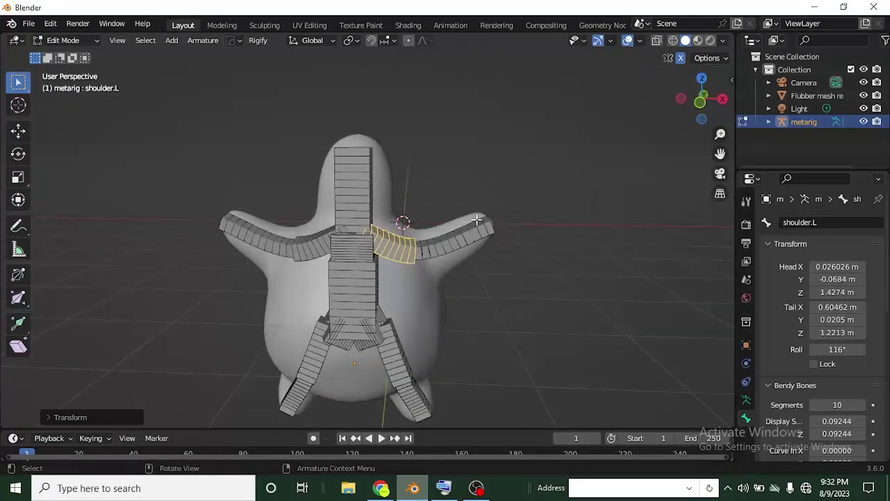
left_click(492, 228)
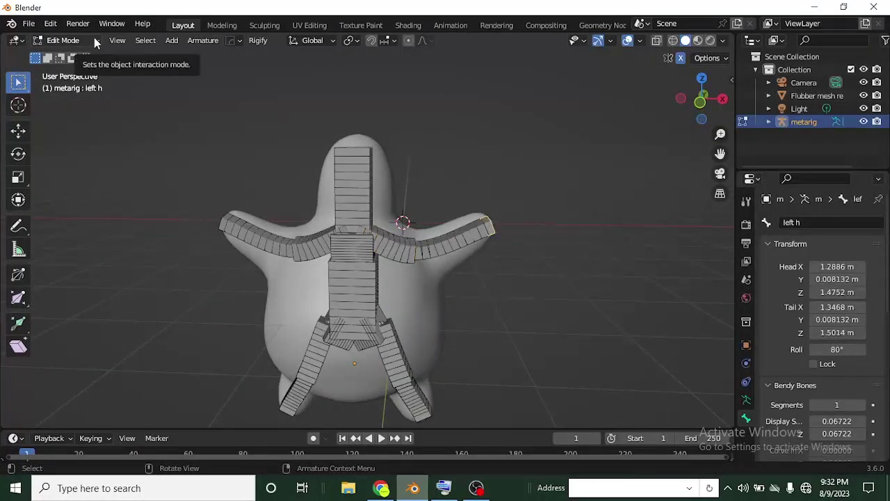
middle_click_drag(120, 133, 82, 123, "shift")
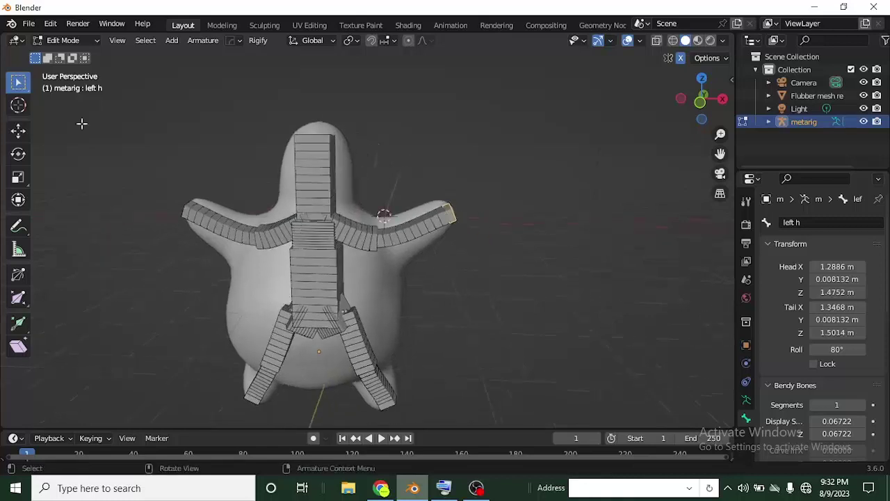
left_click(85, 42)
left_click(83, 86)
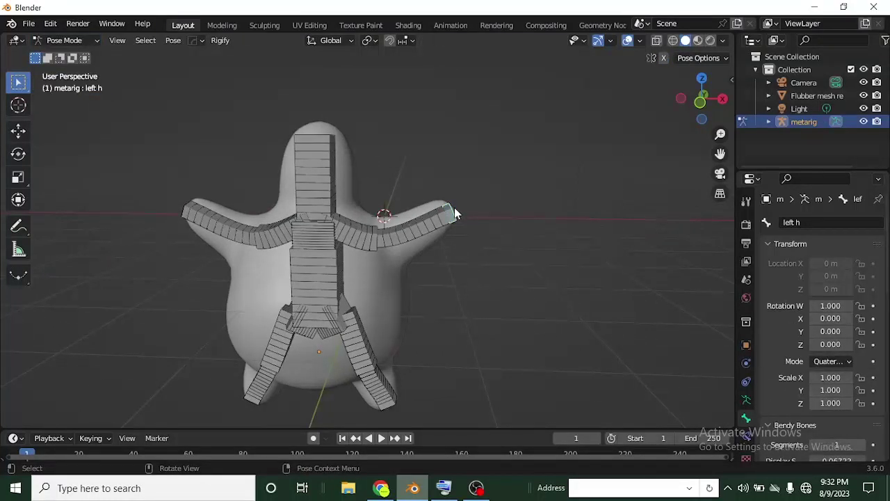
scroll(459, 209, "up", 3)
key("r")
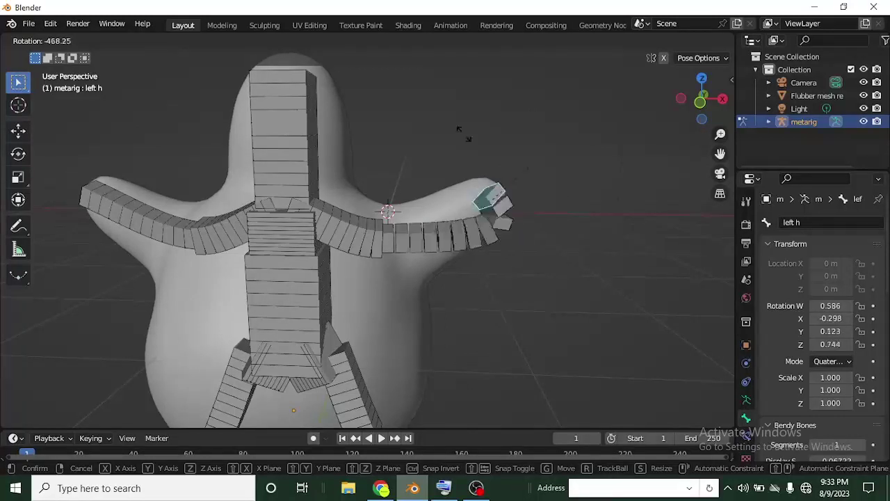
key("Escape")
scroll(480, 191, "down", 3)
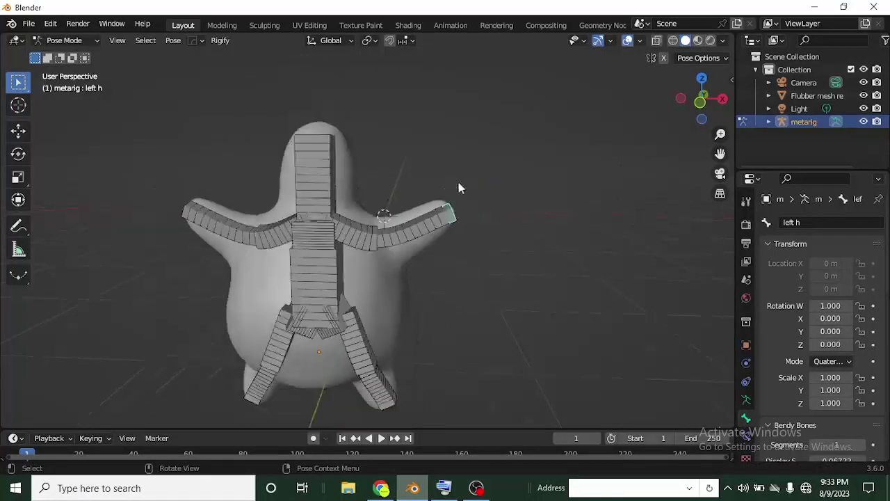
Step: In Edit Mode, clear the parent of the left hand's end bone and of the head's end bone
left_click(91, 41)
left_click(87, 69)
scroll(396, 177, "up", 3)
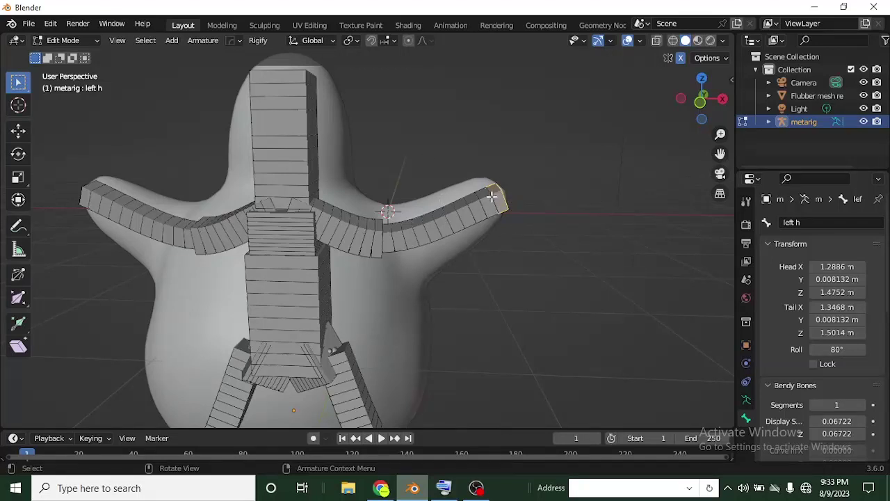
key("alt+p")
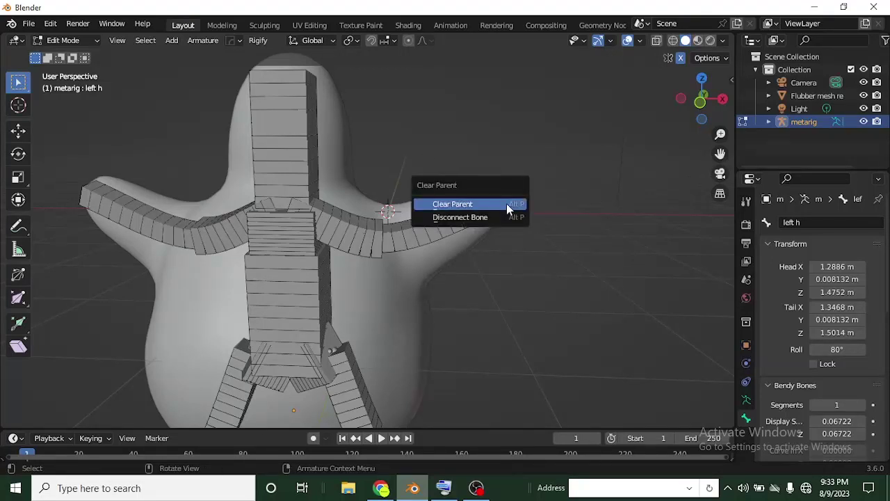
left_click(507, 207)
left_click(302, 77)
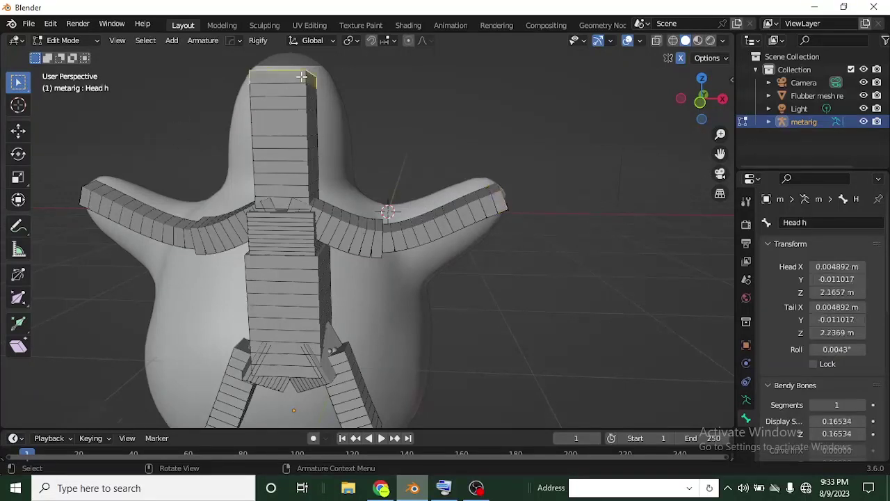
key("alt+p")
left_click(302, 76)
Step: Clear the parent of the left leg's end bone and of the right leg's end bone
scroll(322, 166, "down", 3)
middle_click_drag(322, 165, 337, 131)
scroll(338, 129, "up", 3)
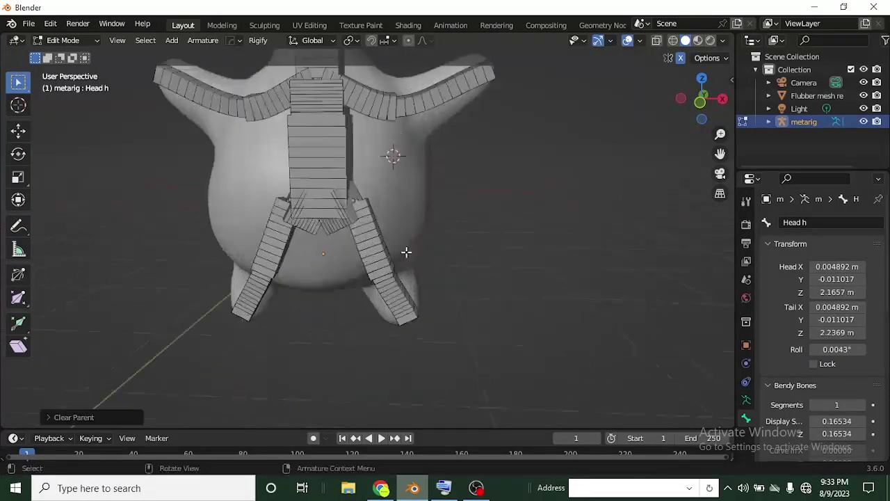
left_click(409, 321)
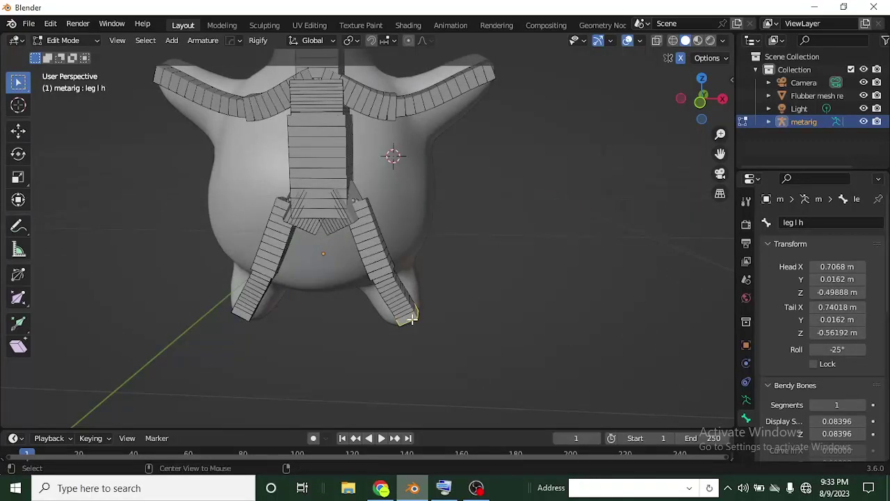
key("alt+p")
left_click(412, 318)
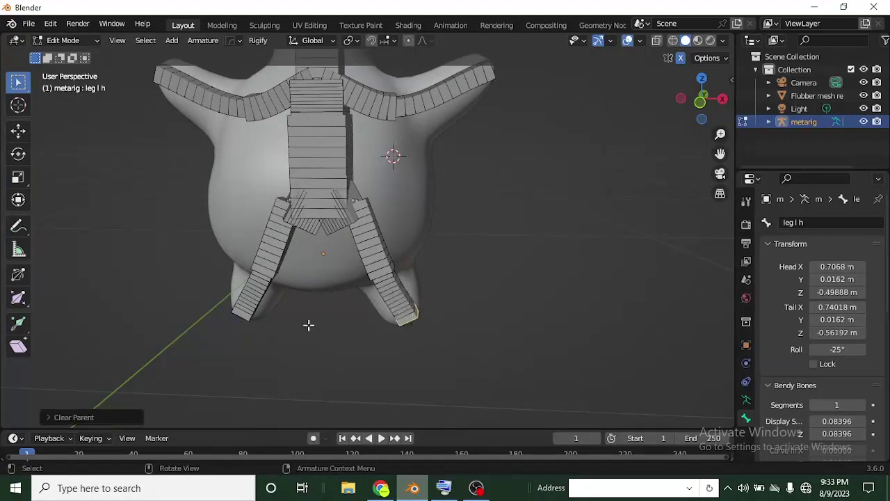
left_click(250, 317)
left_click(242, 315)
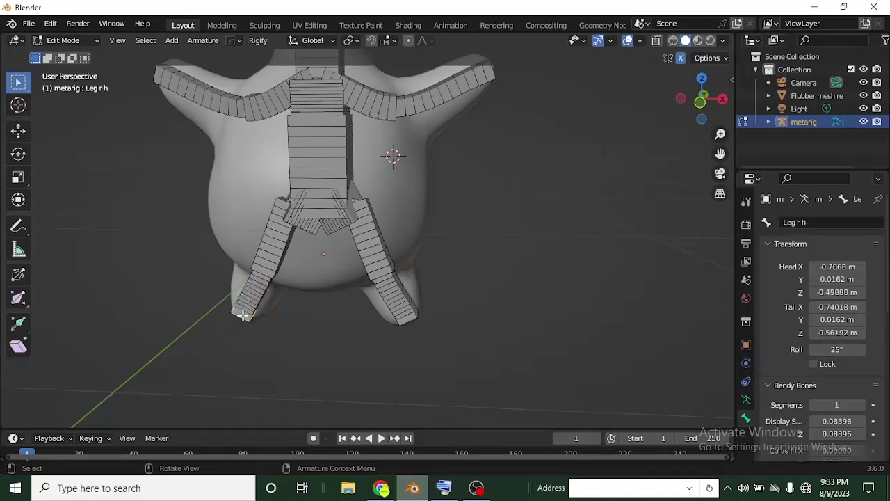
key("alt+p")
left_click(243, 316)
Step: Clear the parent of the right hand's end bone
middle_click_drag(243, 315, 212, 179)
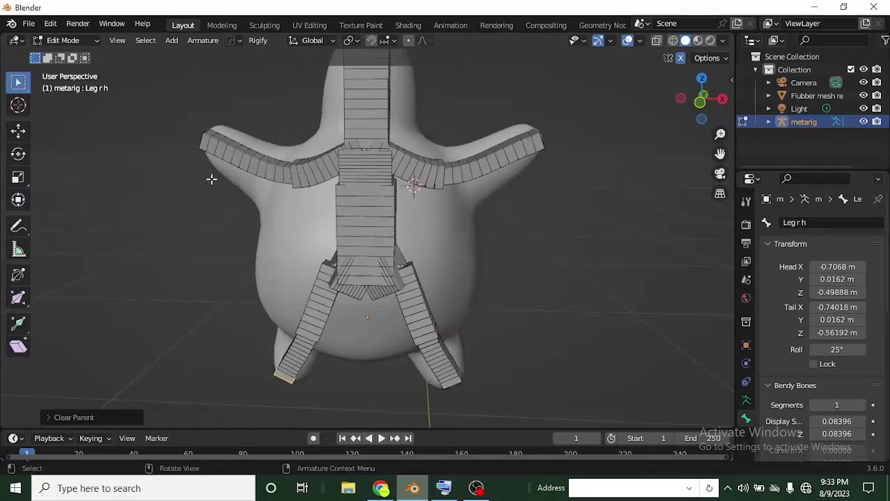
left_click(203, 143)
key("alt+p")
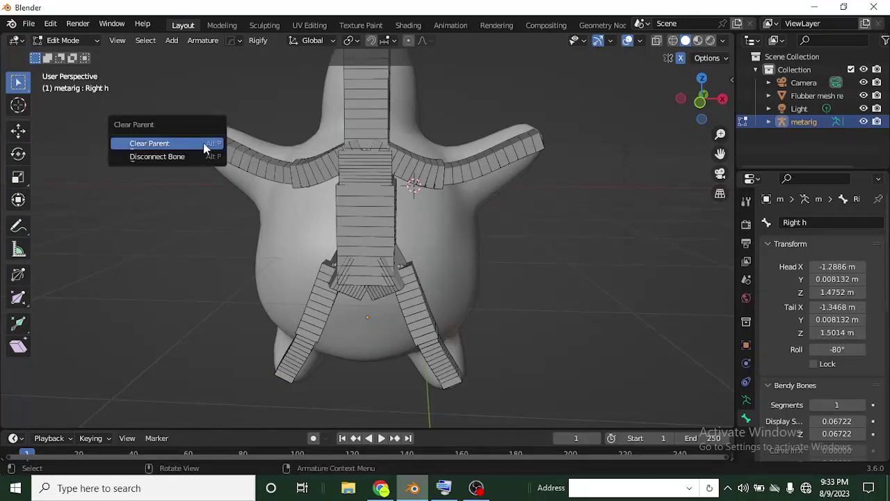
left_click(203, 144)
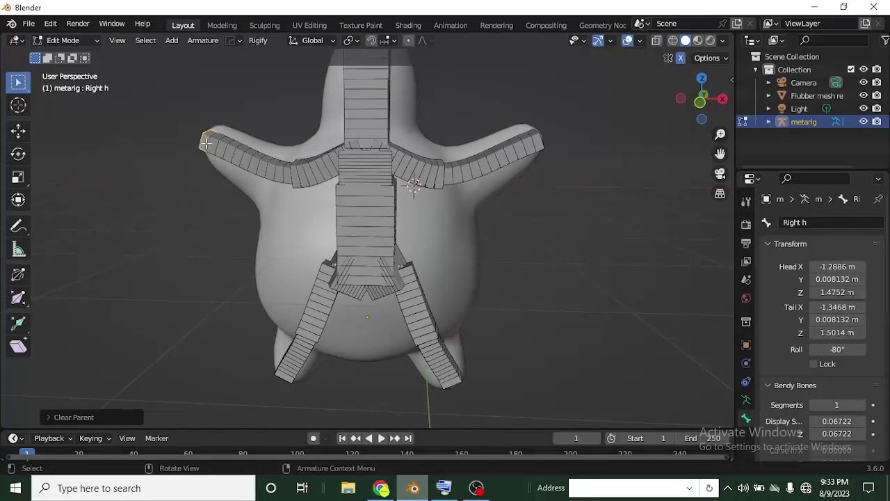
Step: Try moving the left upper arm bone and the left hand's end bone to test their separation
left_click(544, 139)
key("g")
key("Escape")
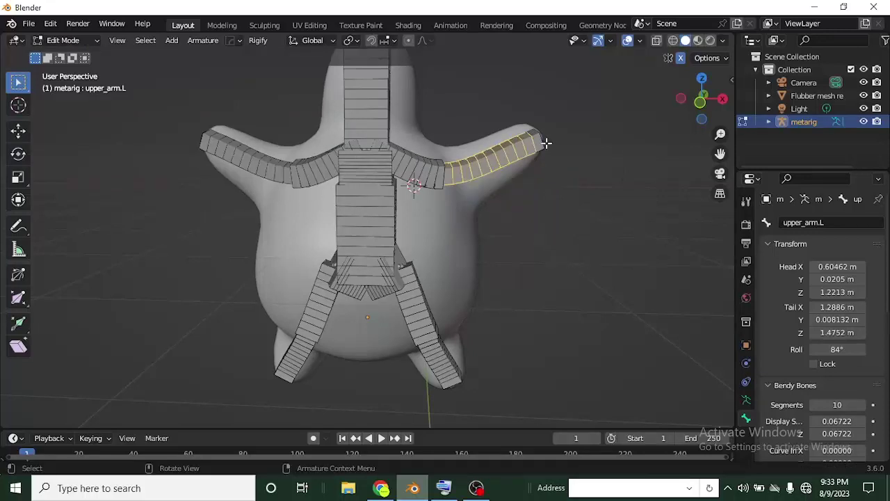
left_click(540, 139)
key("g")
key("Escape")
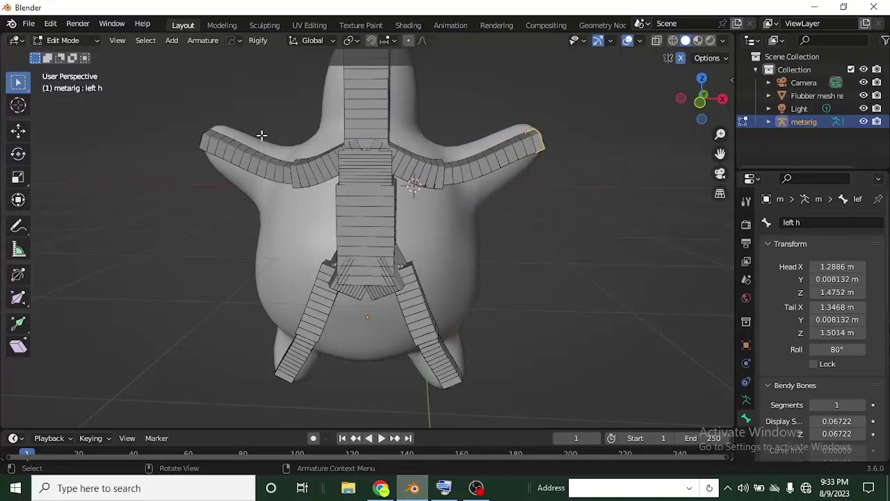
Step: Switch the armature to Pose Mode and try moving the main spine bone to test how the limbs and unparented end bones react
scroll(386, 166, "down", 2)
scroll(386, 166, "up", 3)
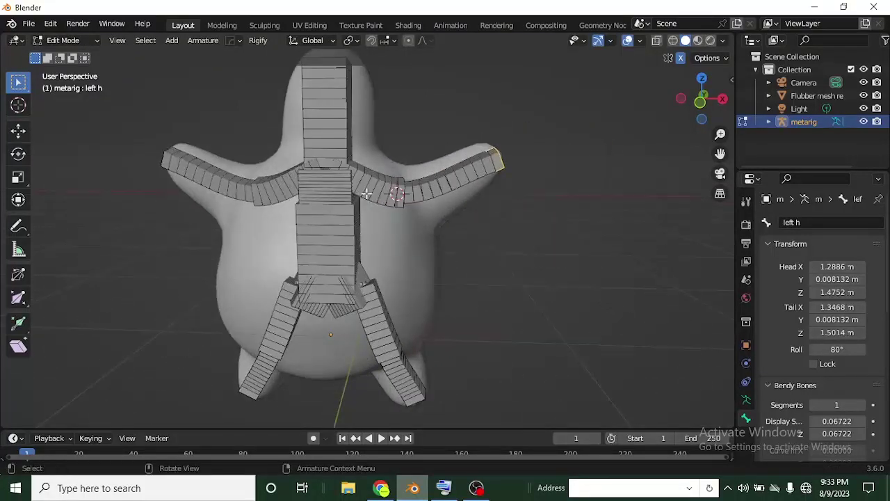
scroll(409, 189, "up", 2)
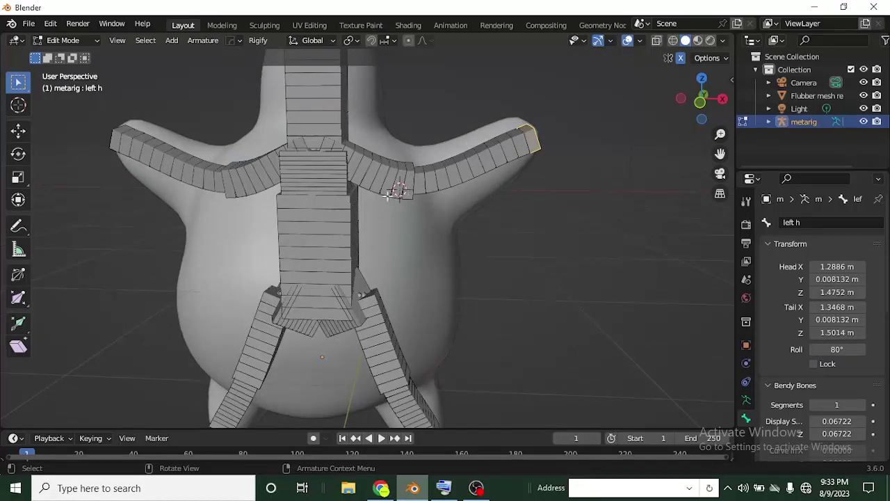
left_click(98, 43)
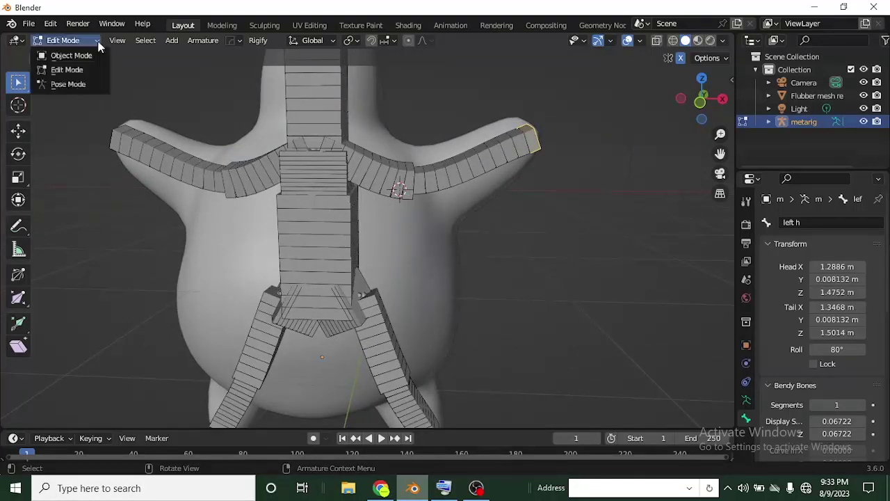
left_click(93, 83)
scroll(278, 222, "down", 4)
left_click(357, 238)
scroll(356, 238, "up", 2)
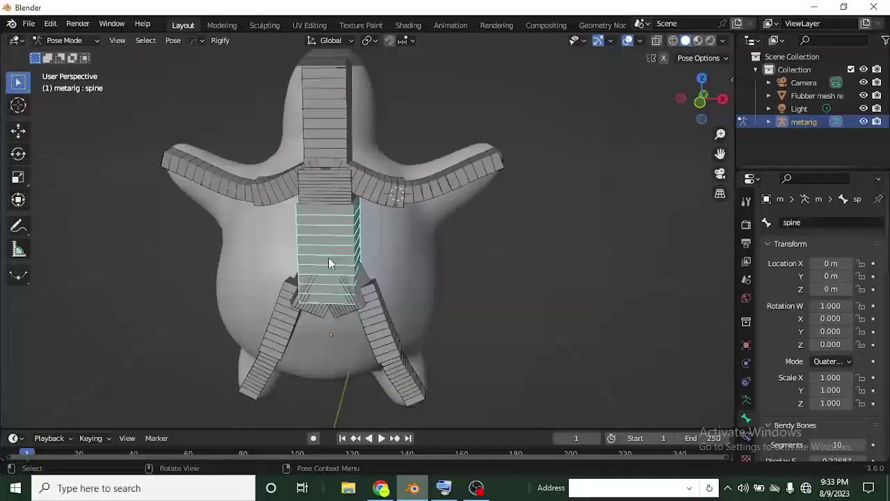
key("g")
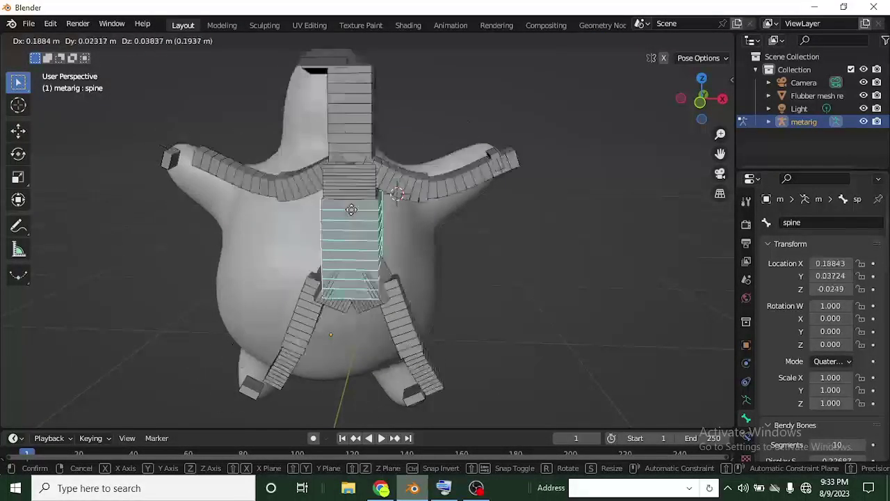
key("Escape")
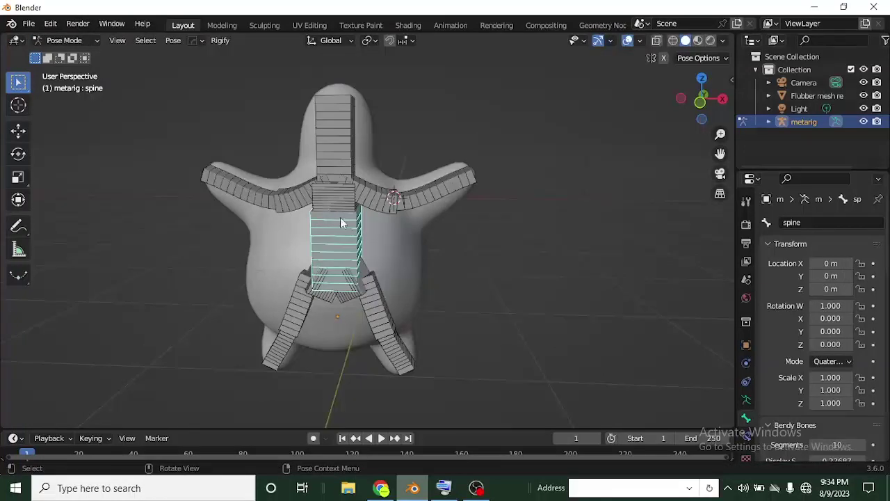
scroll(331, 216, "up", 1)
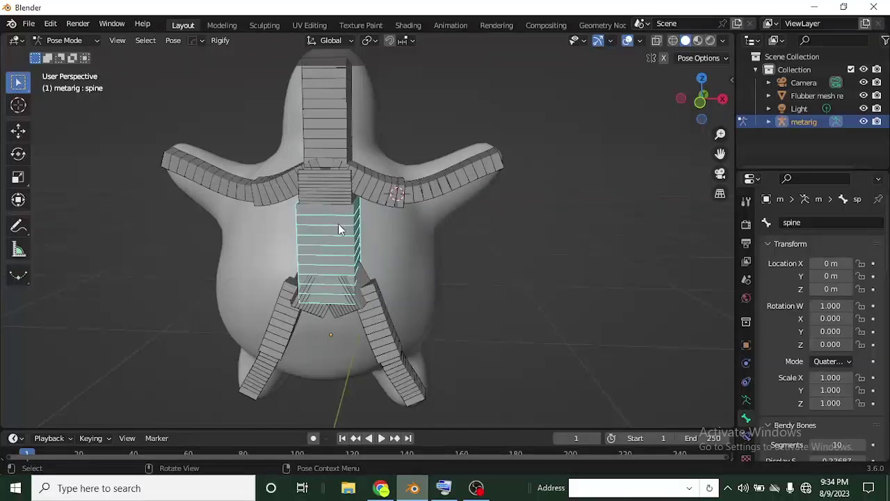
key("g")
key("Escape")
scroll(350, 245, "up", 3)
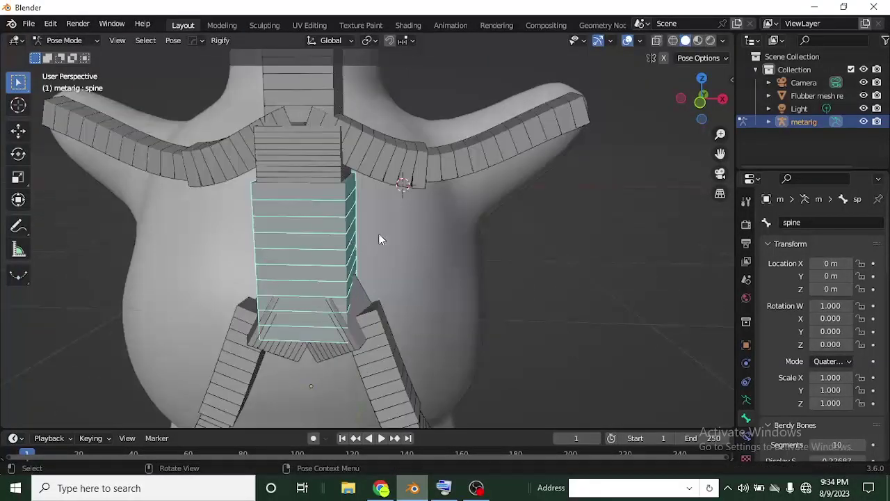
Step: Select the left hand's end bone together with the left upper arm bone and call up the Add Constraint command
scroll(332, 272, "down", 3, "ctrl")
left_click(477, 175)
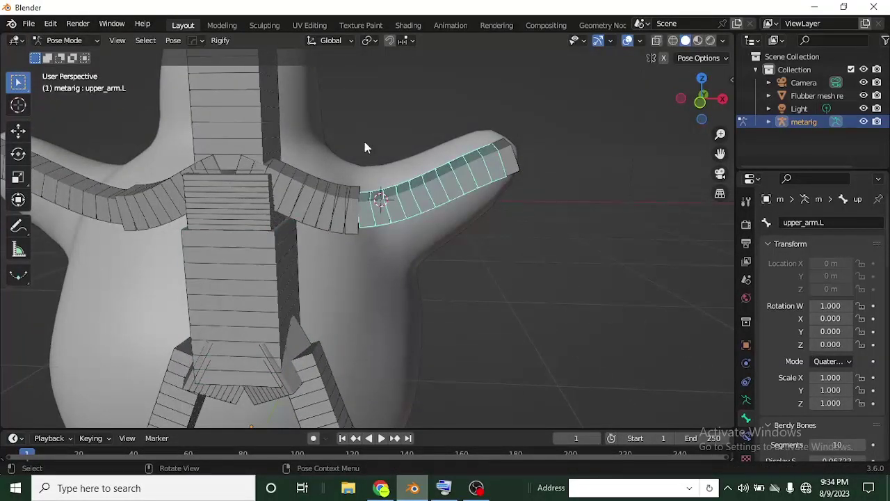
left_click(506, 159)
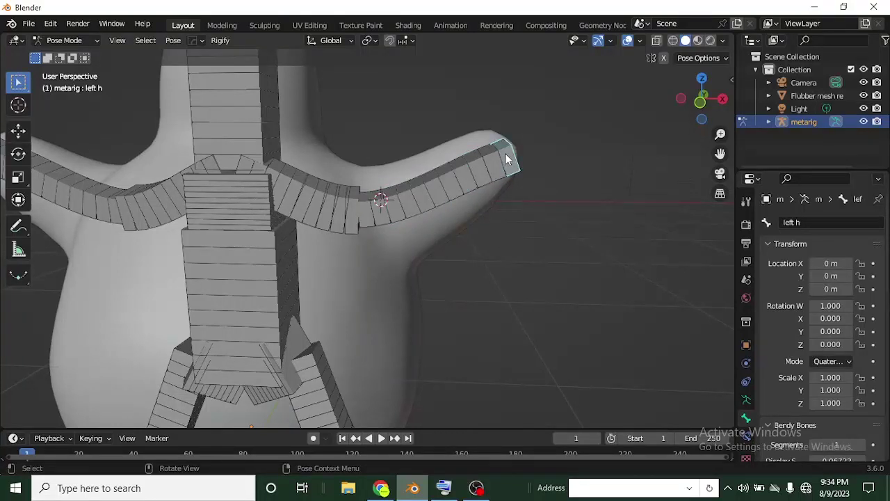
left_click(461, 181)
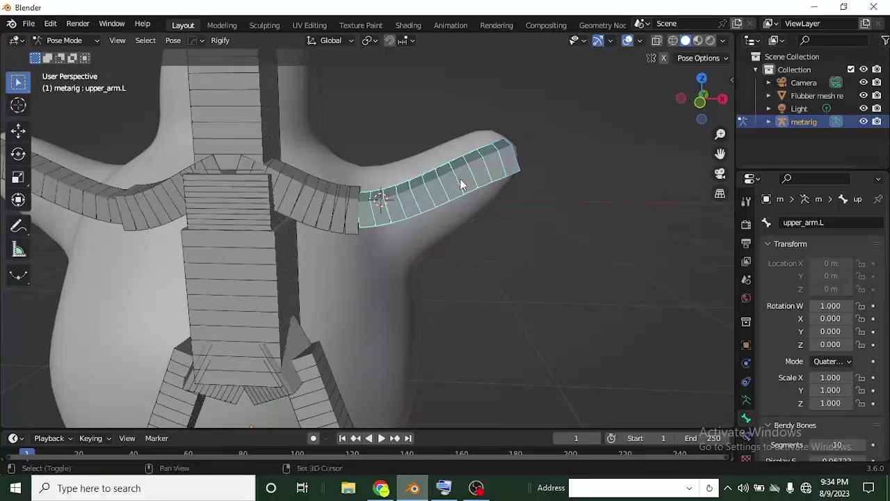
key("ctrl+shift+c")
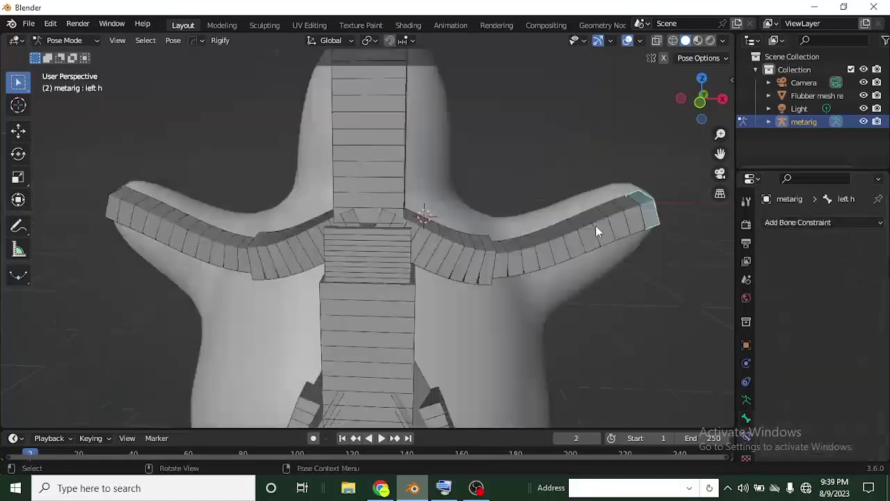
Step: Add a Stretch To constraint to the left upper arm bone
middle_click_drag(596, 226, 522, 258)
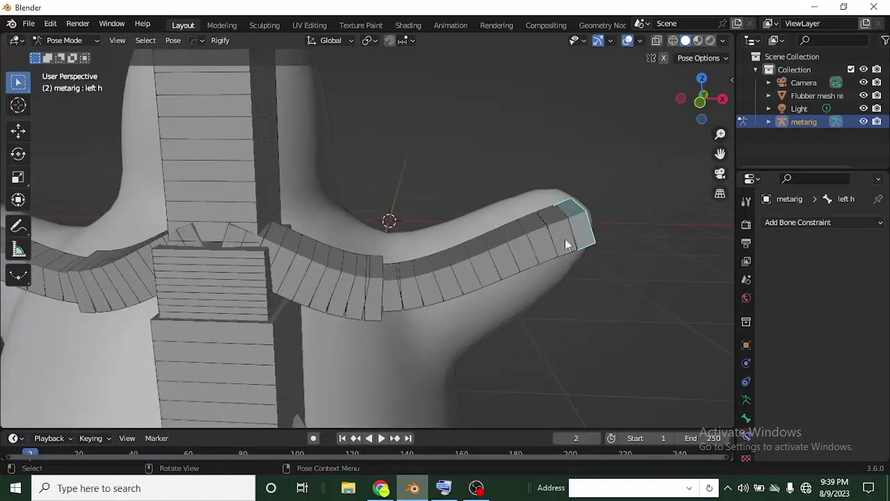
left_click(521, 246)
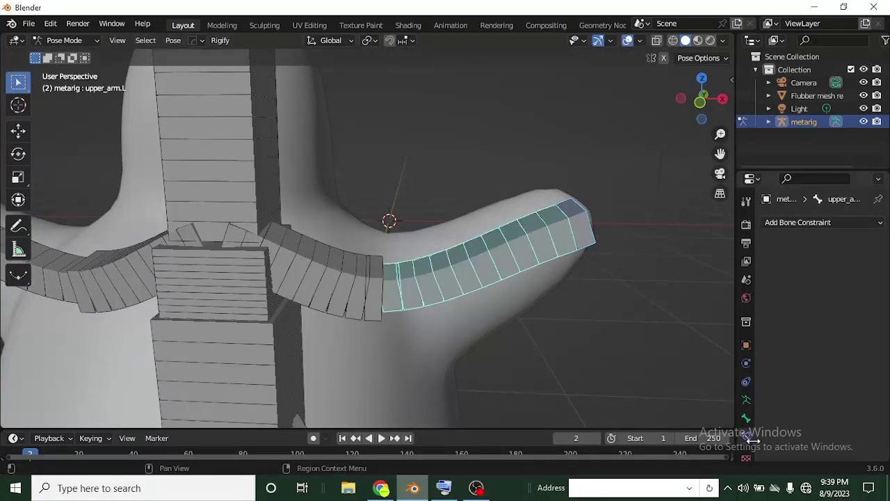
left_click(804, 224)
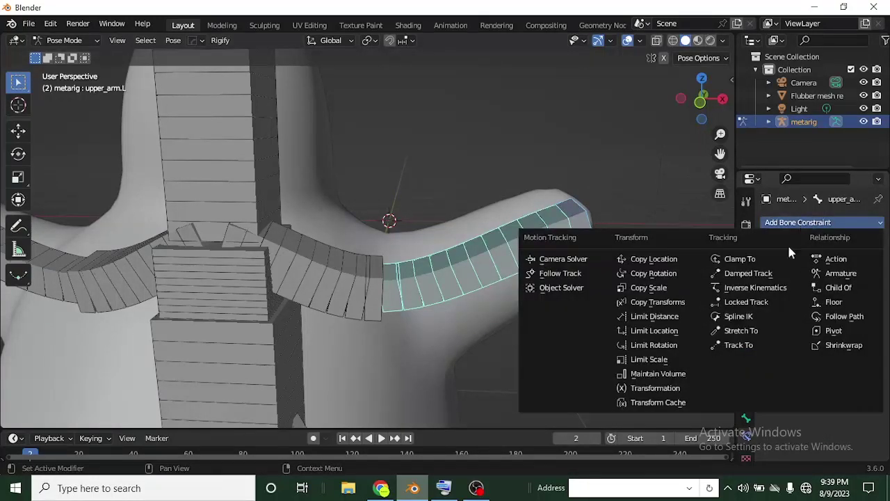
left_click(764, 330)
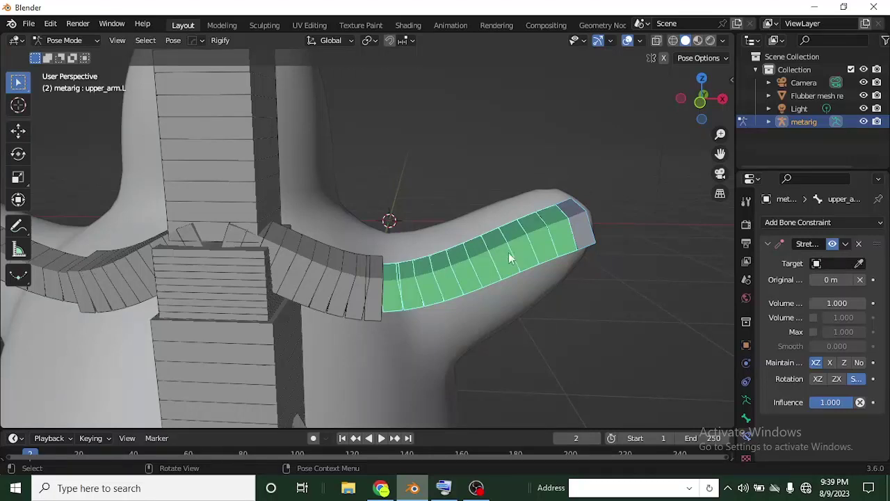
Step: Set the left upper arm's Stretch To target to the metarig armature and its target bone to "left h"
left_click(859, 263)
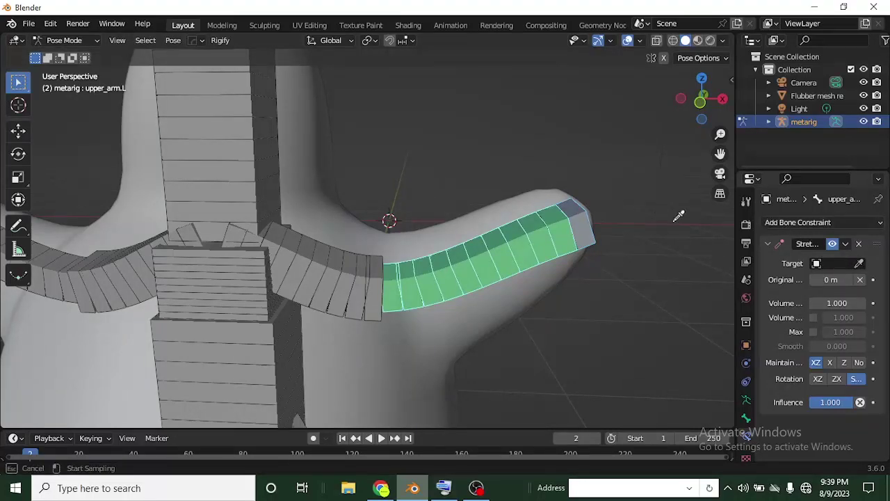
left_click(581, 227)
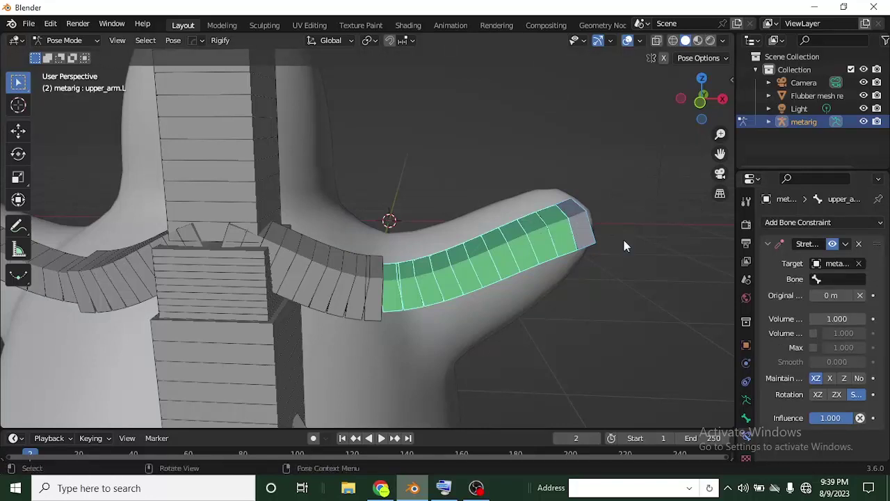
left_click(835, 279)
scroll(801, 350, "down", 17)
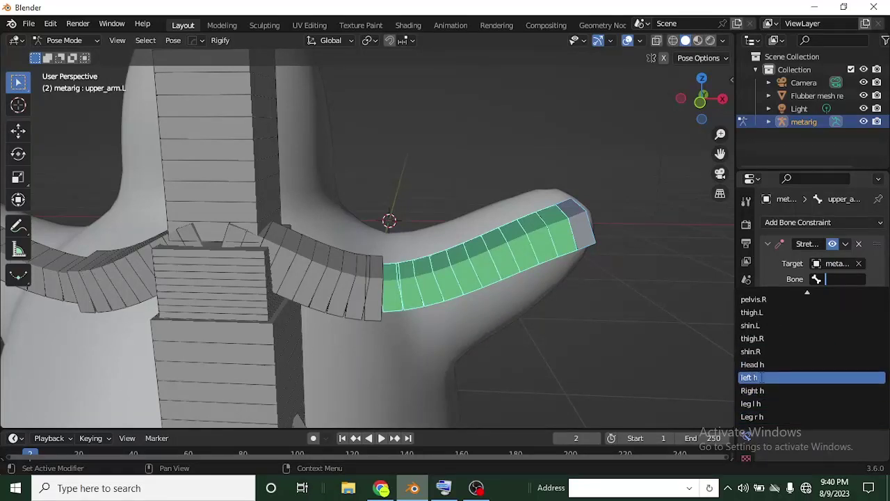
left_click(763, 377)
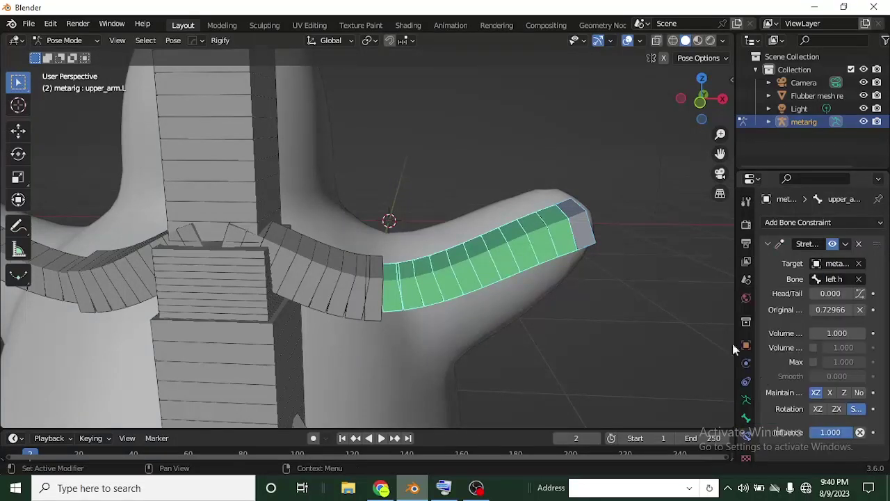
Step: Try moving the left hand's end bone to test how the upper arm stretches with it
left_click(585, 234)
key("g")
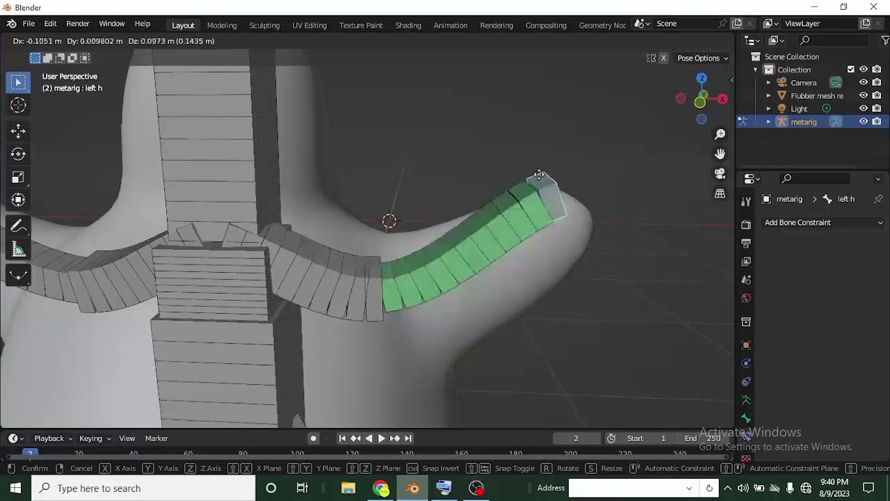
left_click(552, 190)
Step: Add a Stretch To constraint to the right upper arm bone, targeting the right hand's end bone
middle_click_drag(552, 190, 426, 290)
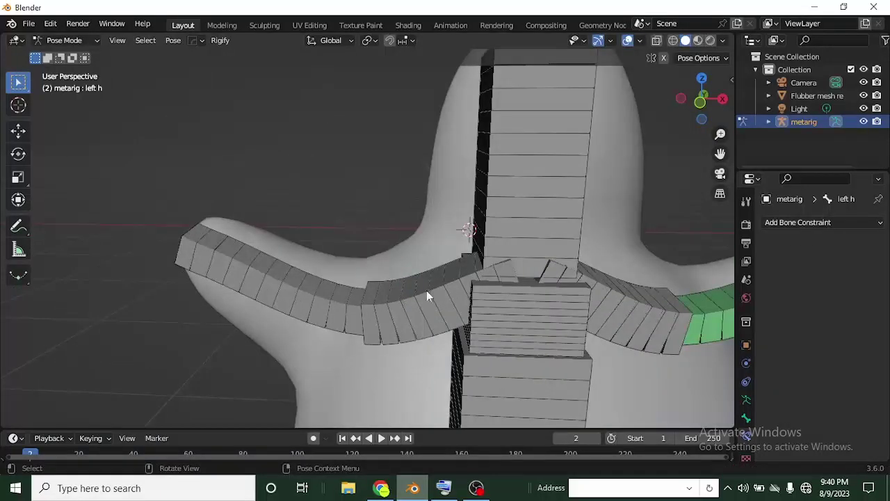
left_click(188, 254)
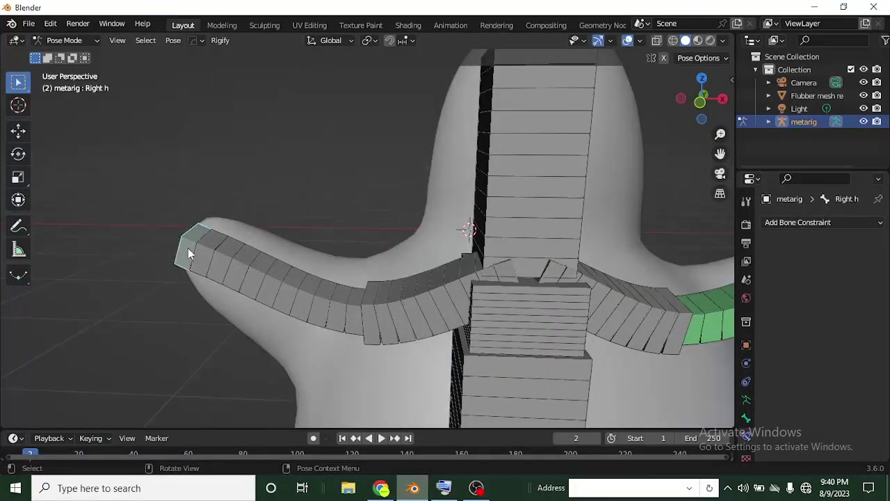
left_click(232, 275, "shift")
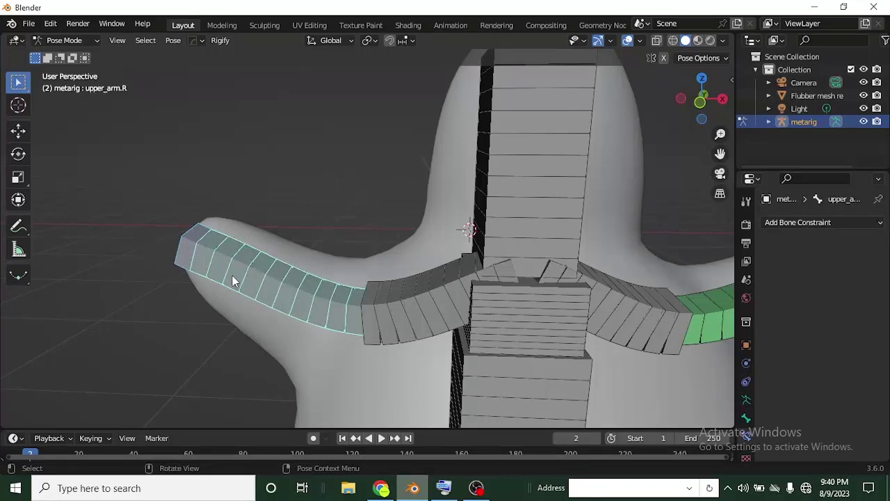
key("ctrl+shift+c")
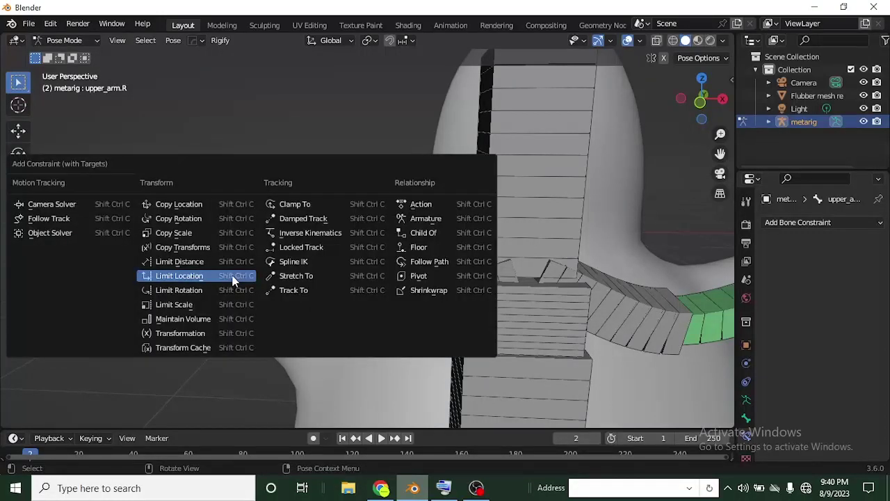
left_click(318, 275)
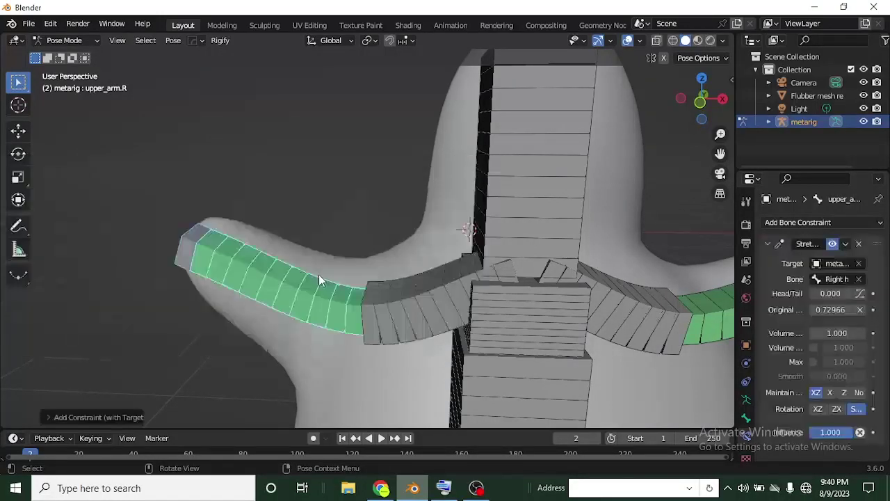
Step: Try moving the right hand's end bone to test the stretch of the right arm
left_click(186, 255)
key("g")
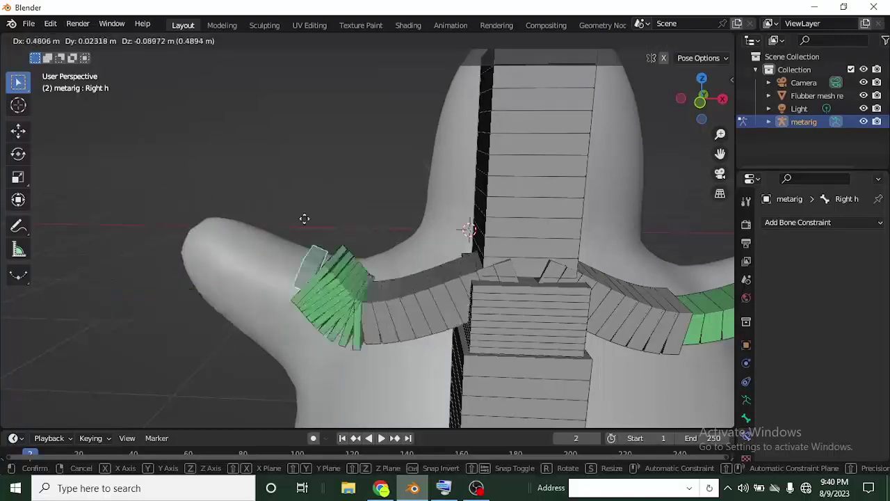
right_click(312, 266)
Step: Add a Stretch To constraint to the head bone spine.004, targeting the end bone "Head h" above it
middle_click_drag(313, 267, 388, 305)
scroll(393, 250, "up", 3)
left_click(419, 179)
left_click(439, 241)
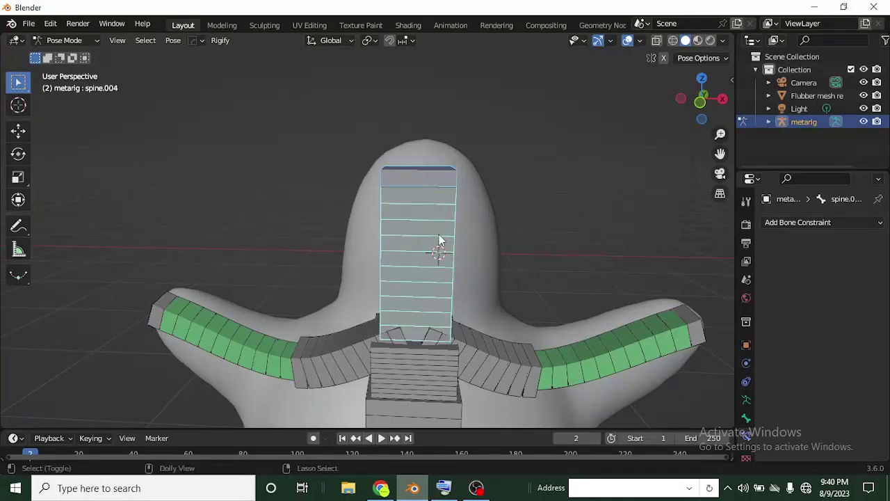
key("ctrl+shift+c")
left_click(439, 241)
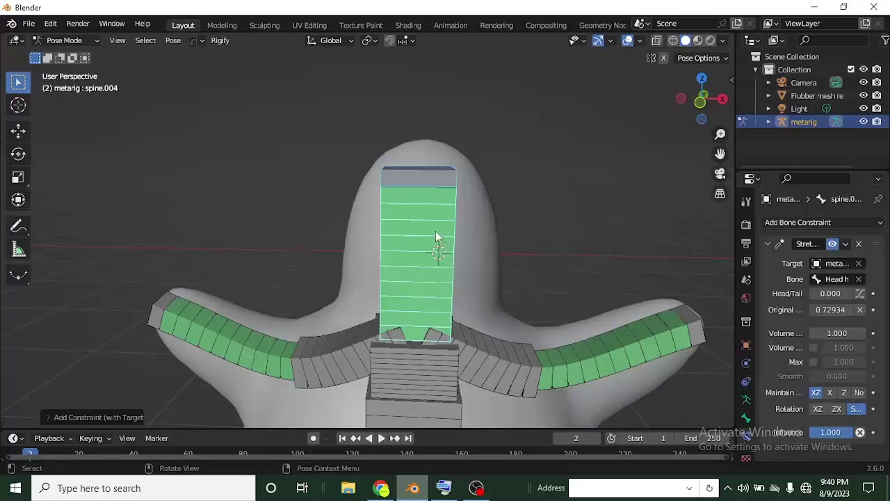
Step: Try moving the head's end bone to test the stretch of the bone below it
left_click(416, 174)
key("g")
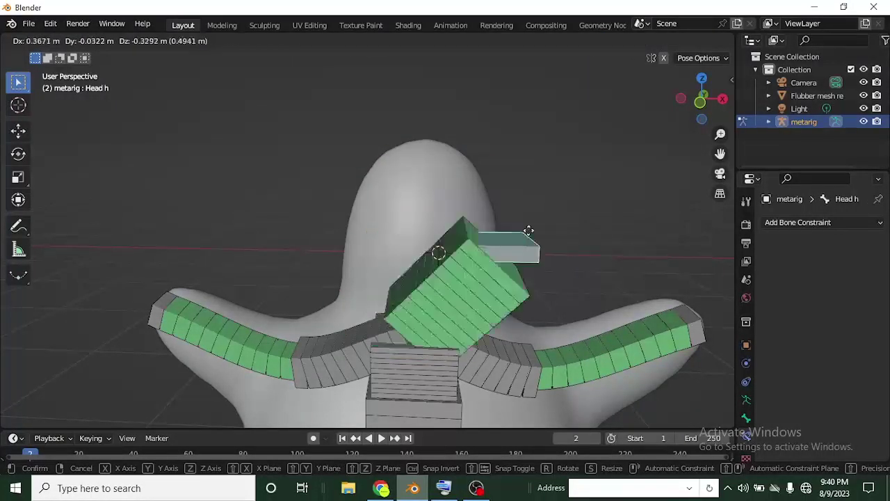
key("Escape")
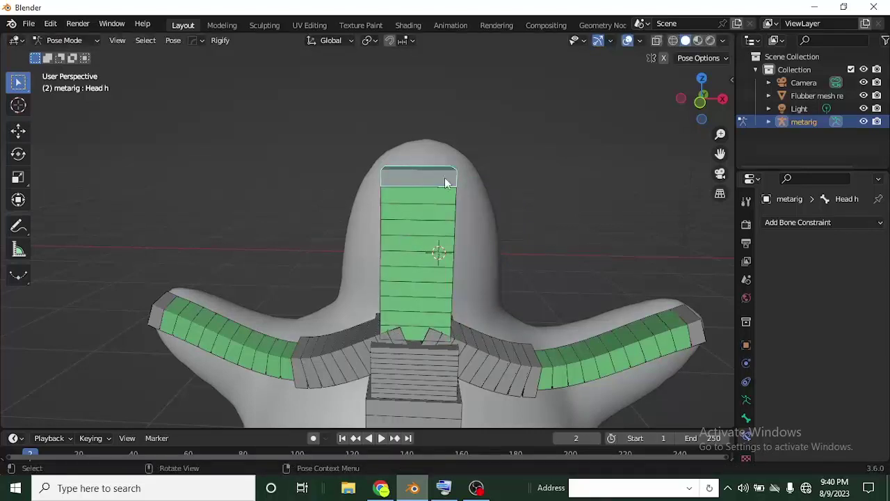
Step: Switch the armature from Pose Mode to Edit Mode
left_click(435, 218)
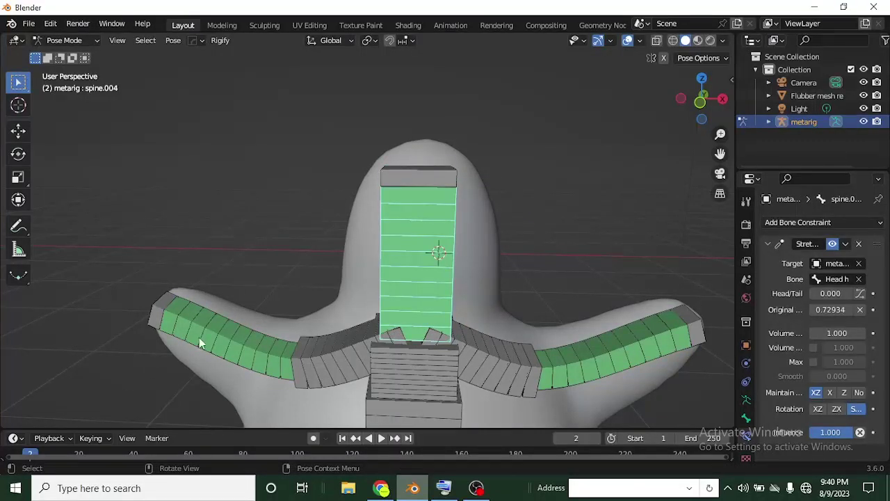
left_click(175, 320)
left_click(158, 314)
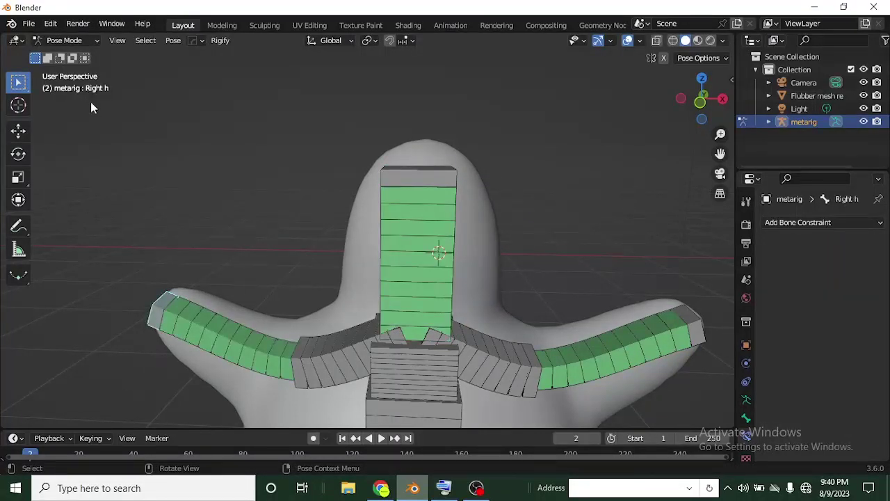
left_click(84, 42)
left_click(67, 68)
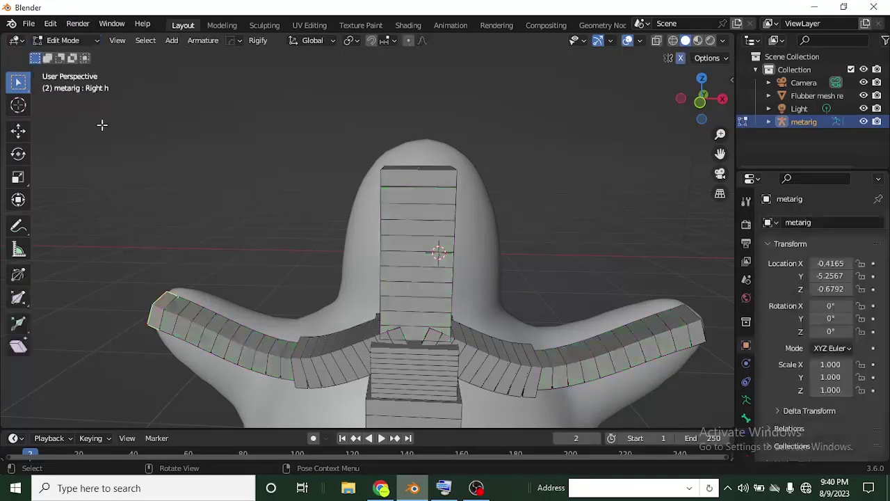
Step: Set the right upper arm's bendy-bone end handle to Absolute with "Right h" as the custom handle
left_click(160, 299)
left_click(239, 346)
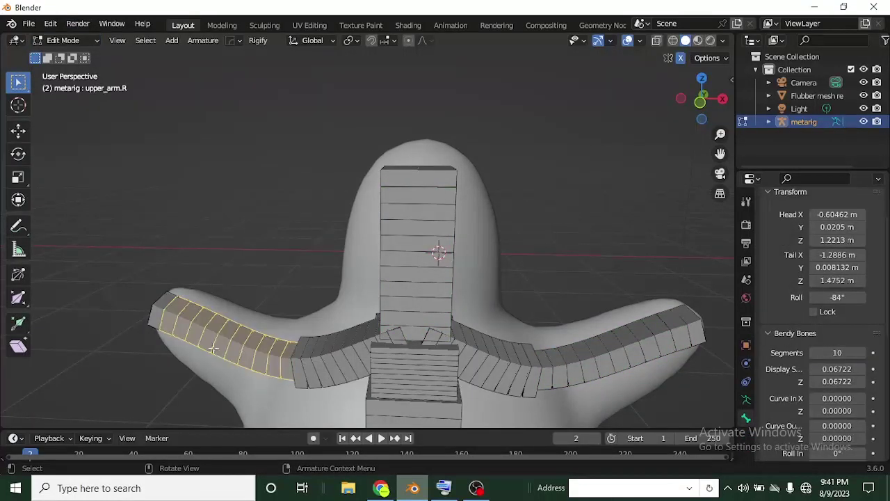
scroll(807, 338, "down", 8)
scroll(820, 345, "down", 1)
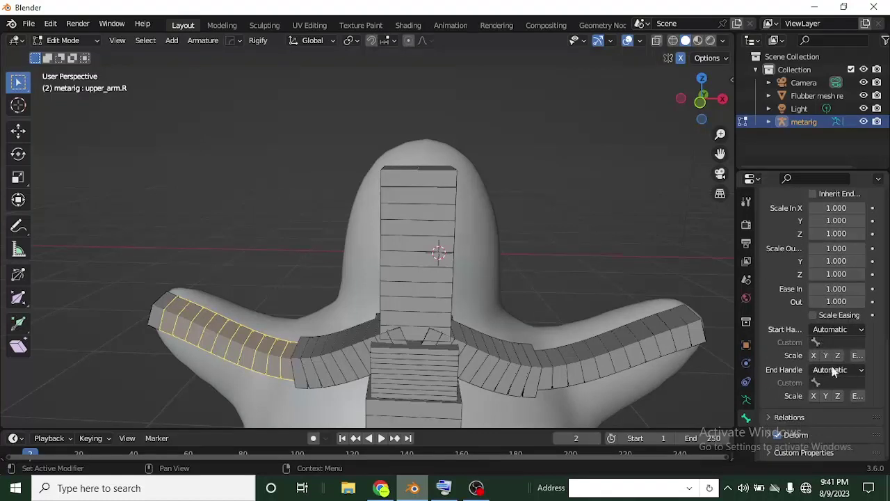
left_click(835, 369)
left_click(778, 399)
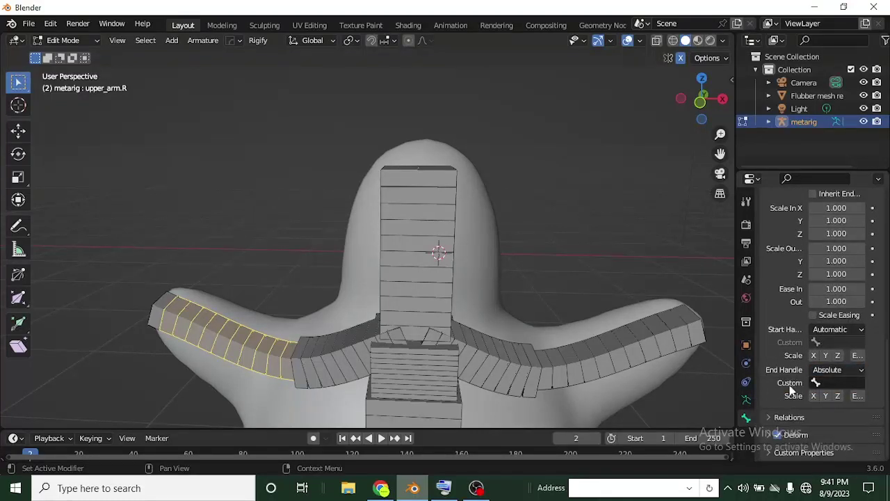
left_click(839, 382)
scroll(775, 331, "down", 5)
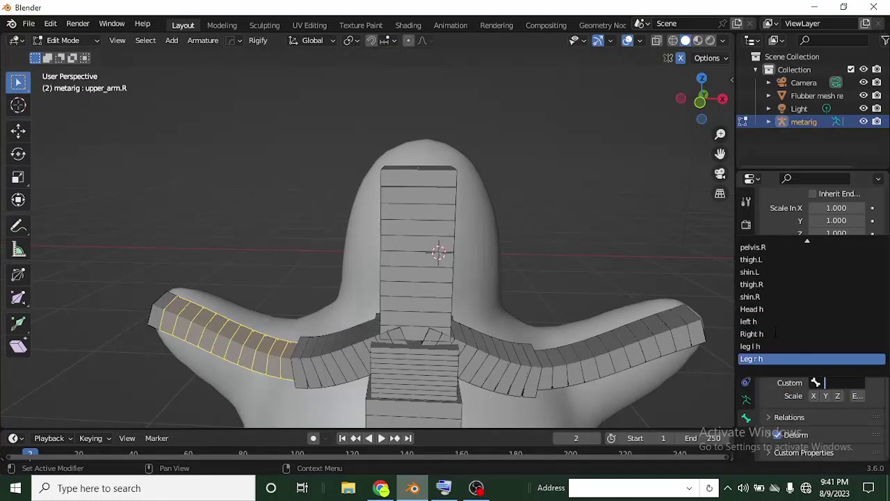
left_click(765, 333)
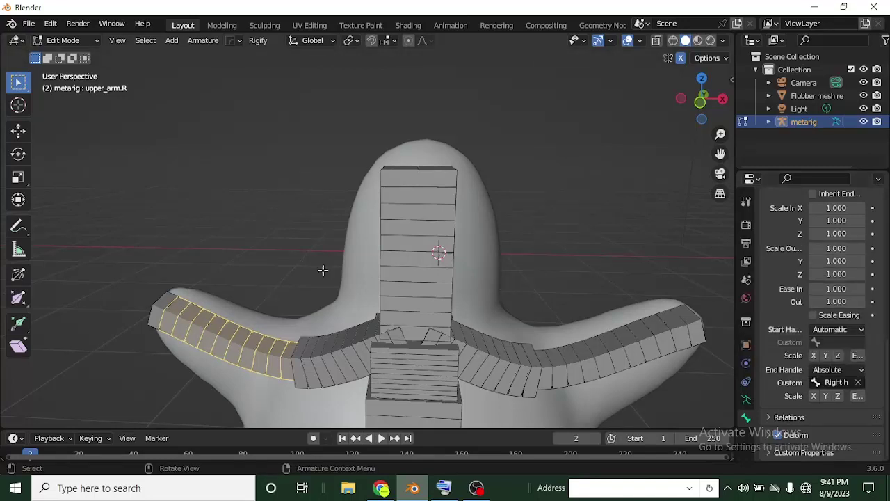
Step: Scale the B-Bone display size of spine.004 and the head's end bone by about 0.42
left_click(420, 243)
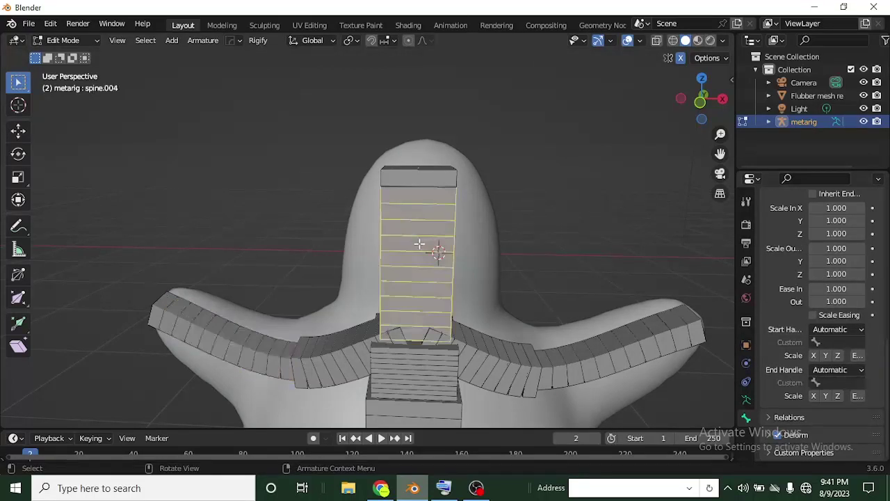
left_click(428, 179, "shift")
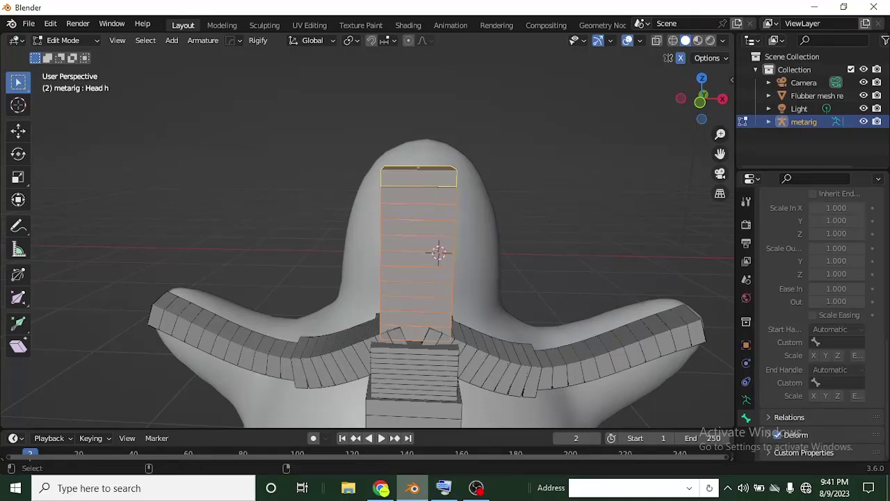
key("ctrl+alt+s")
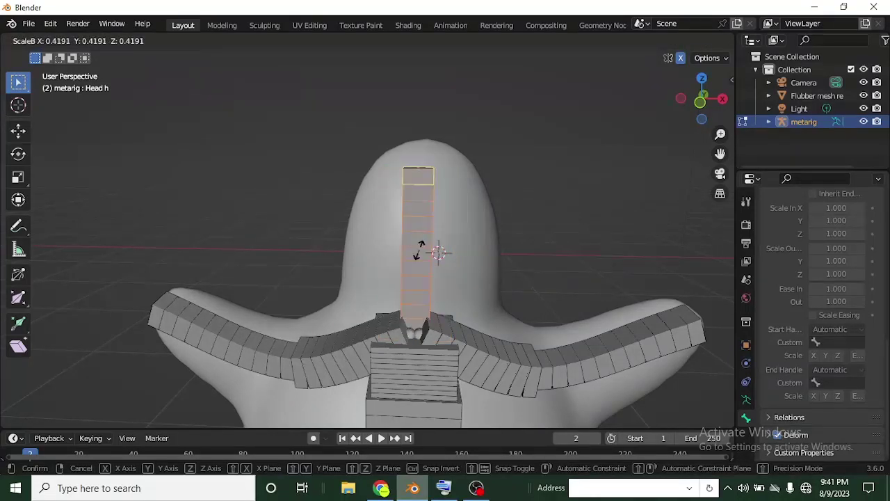
left_click(420, 251)
scroll(453, 255, "up", 3)
scroll(443, 258, "down", 3)
middle_click_drag(444, 258, 431, 261, "shift")
scroll(432, 261, "up", 3)
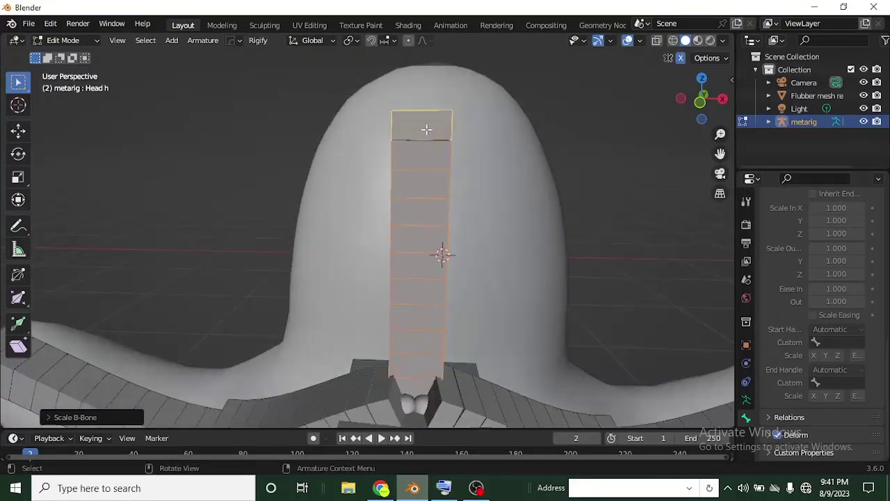
Step: Set the bendy-bone end handle of spine.004 to Absolute with "Head h" as the custom handle
left_click(427, 129)
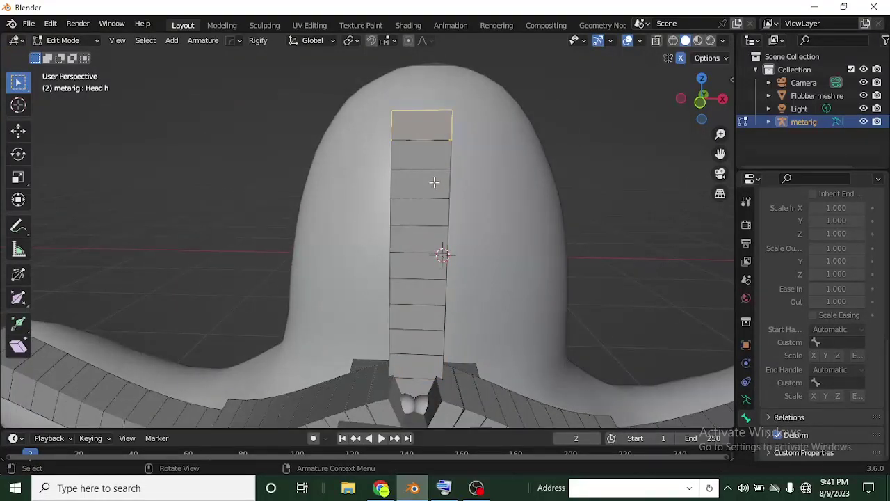
left_click(434, 182)
left_click(832, 370)
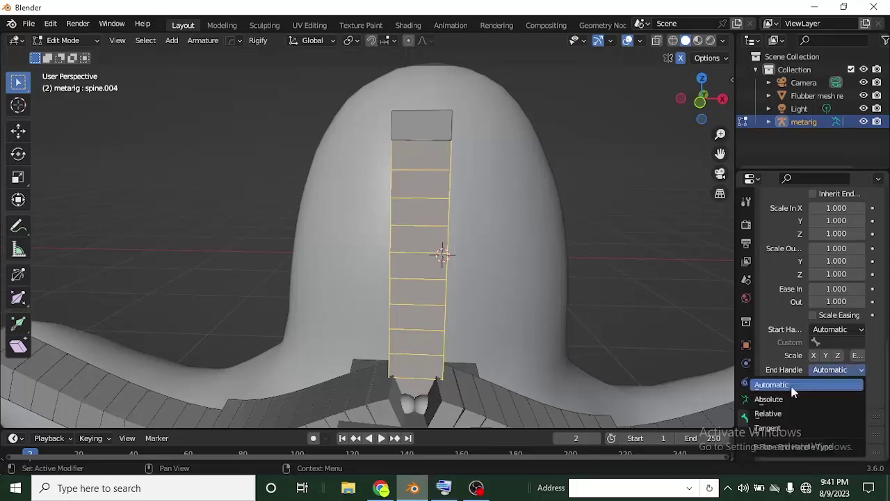
left_click(789, 399)
left_click(842, 384)
scroll(755, 346, "down", 8)
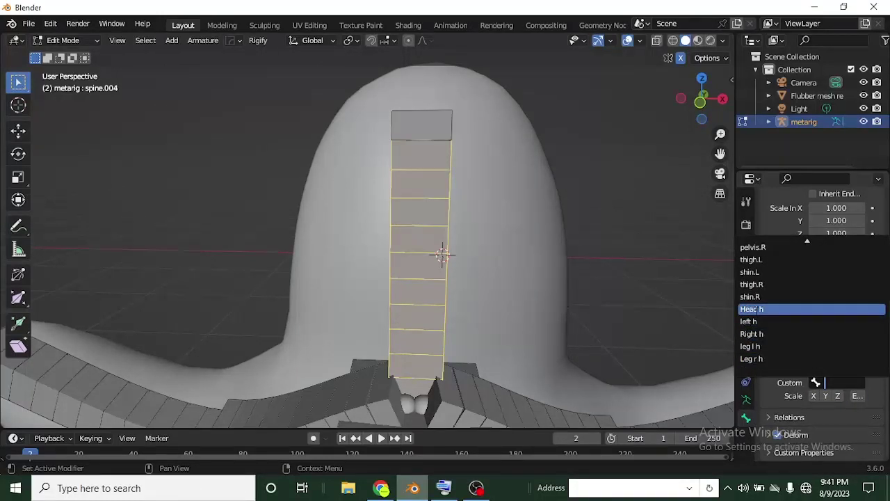
left_click(754, 308)
Step: Set the left shin's bendy-bone end handle to Absolute with "leg l h" as the custom handle
middle_click_drag(390, 306, 501, 320)
scroll(365, 194, "up", 5)
left_click(477, 318)
scroll(453, 254, "up", 3)
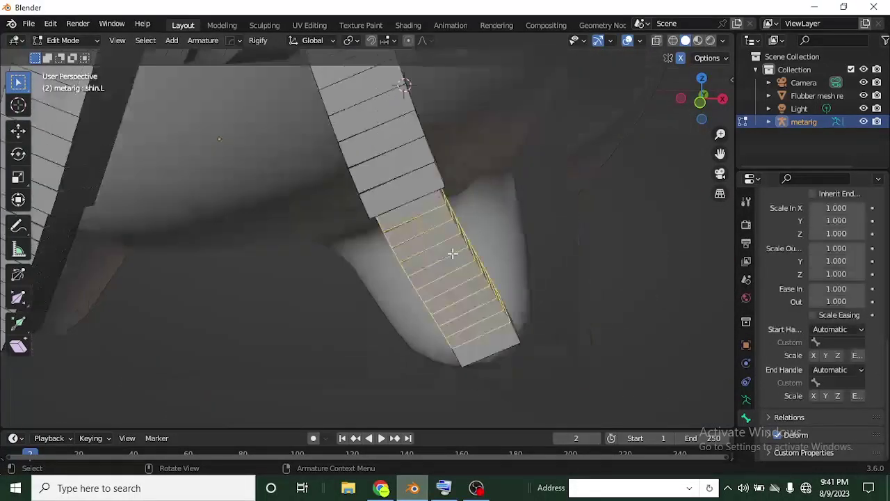
left_click(845, 372)
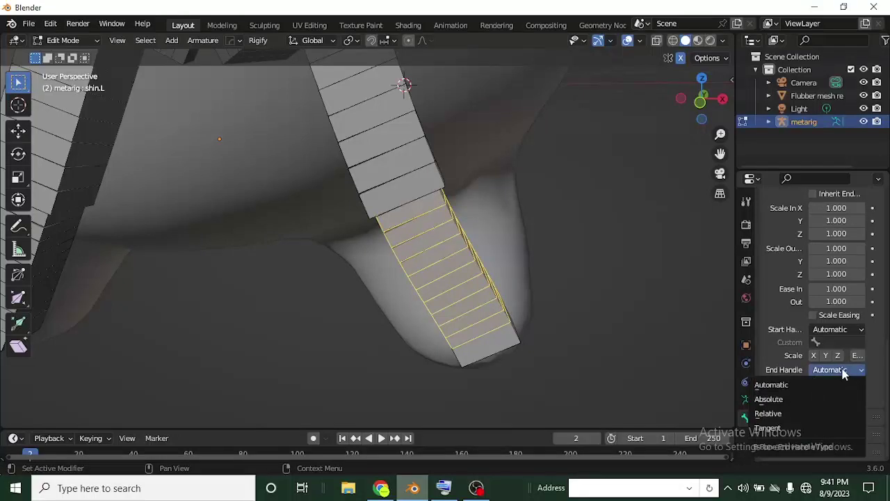
left_click(778, 400)
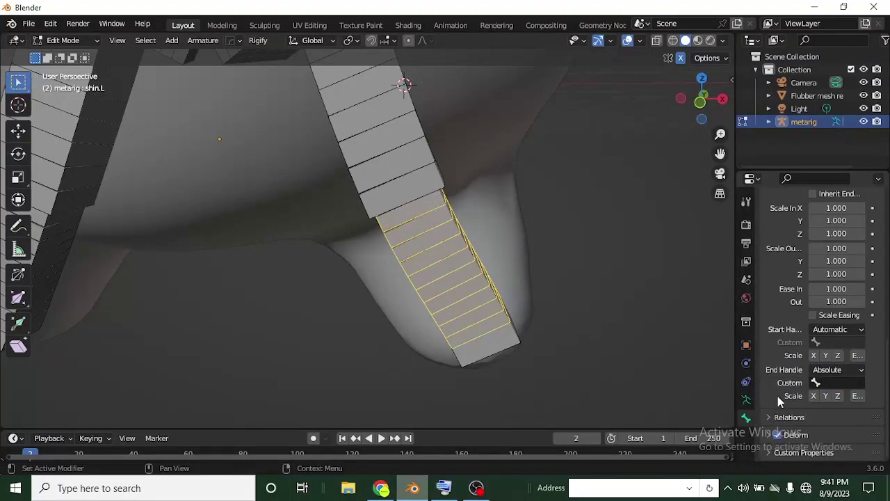
left_click(828, 383)
scroll(785, 334, "down", 10)
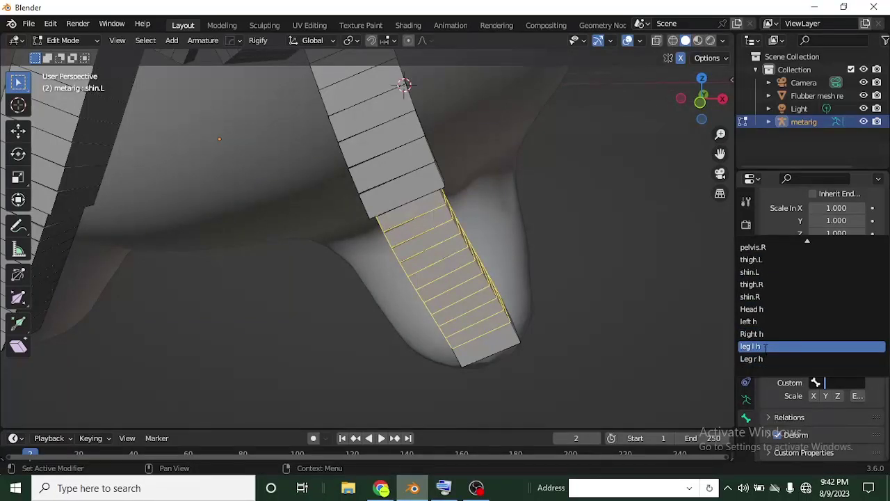
left_click(765, 346)
Step: Set the right shin's bendy-bone end handle to Absolute with "Leg r h" as the custom handle
middle_click_drag(545, 343, 263, 244)
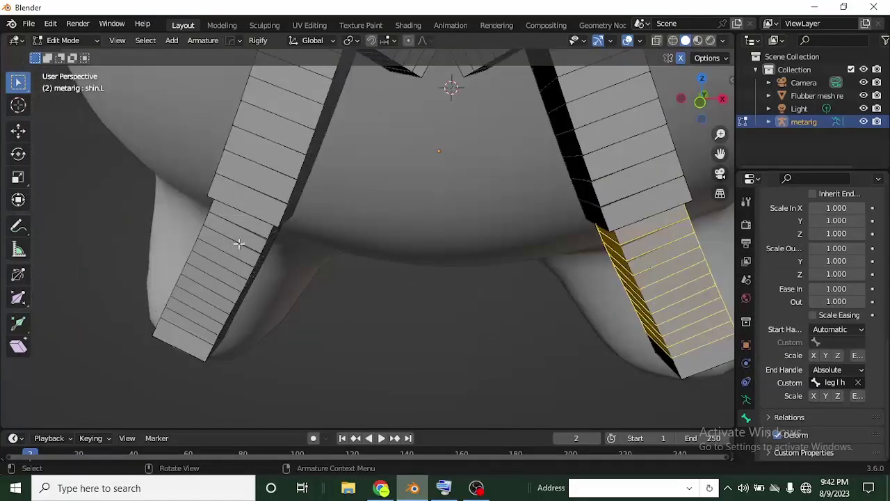
left_click(217, 297)
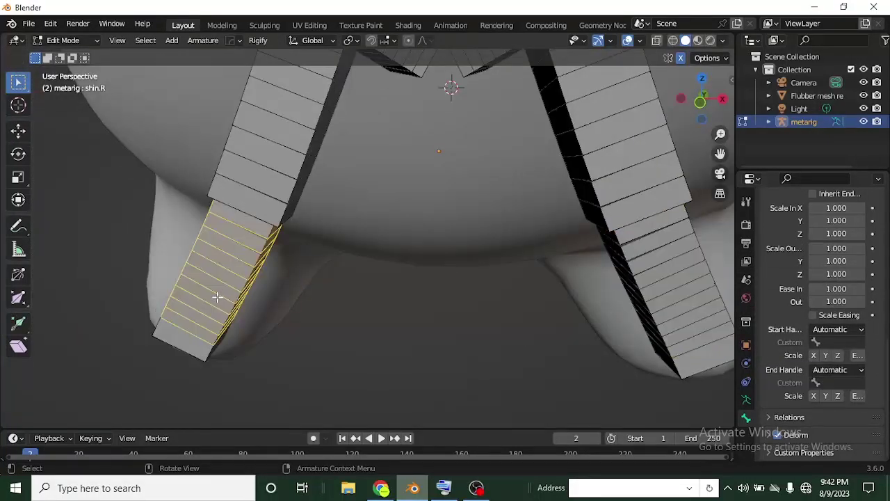
left_click(831, 371)
left_click(785, 397)
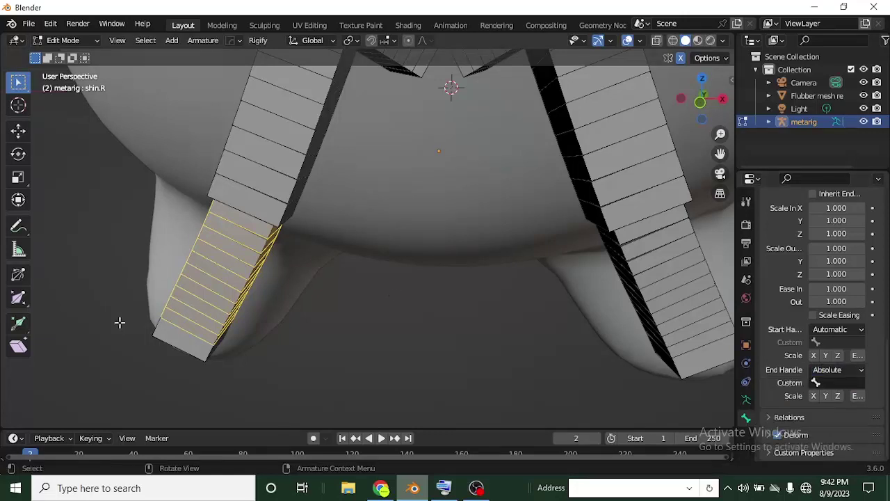
left_click(189, 354)
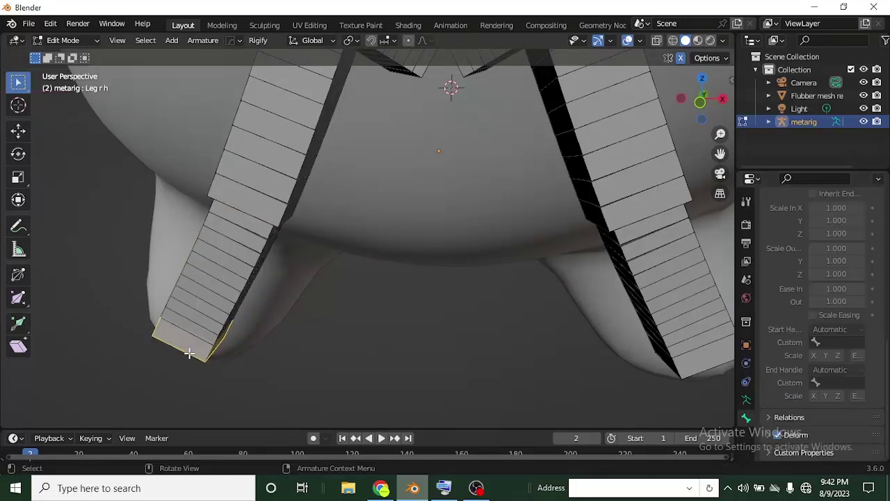
left_click(215, 314)
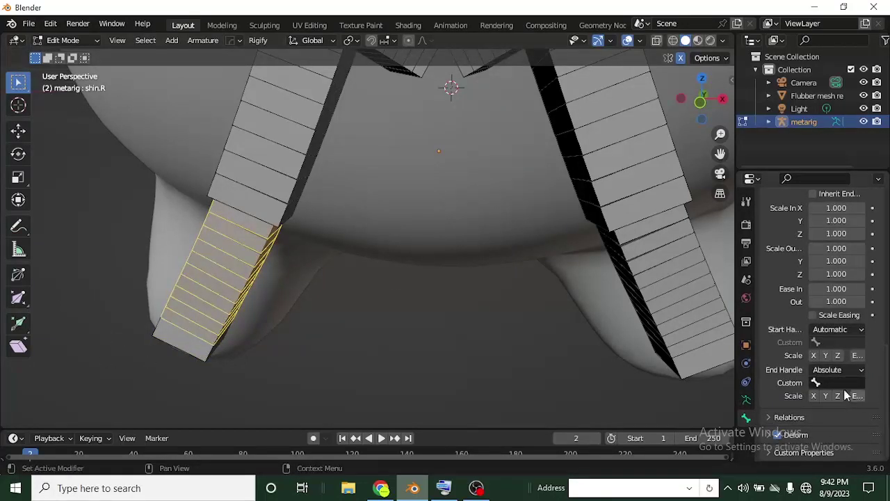
left_click(819, 383)
scroll(771, 336, "down", 5)
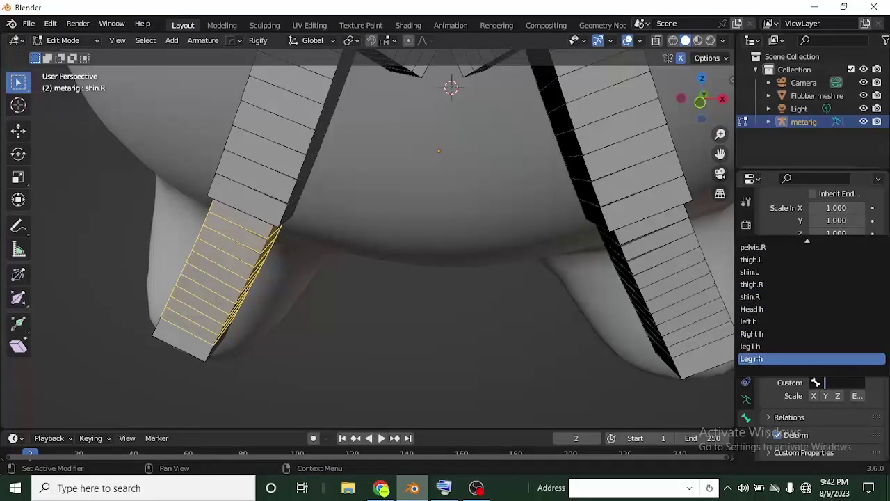
left_click(755, 358)
Step: Switch the armature to Pose Mode and add a Stretch To constraint on the left shin targeting its end bone
scroll(293, 271, "down", 4)
middle_click_drag(547, 265, 315, 264)
scroll(238, 363, "down", 2)
scroll(238, 363, "up", 2)
scroll(350, 258, "up", 2)
scroll(354, 281, "up", 2)
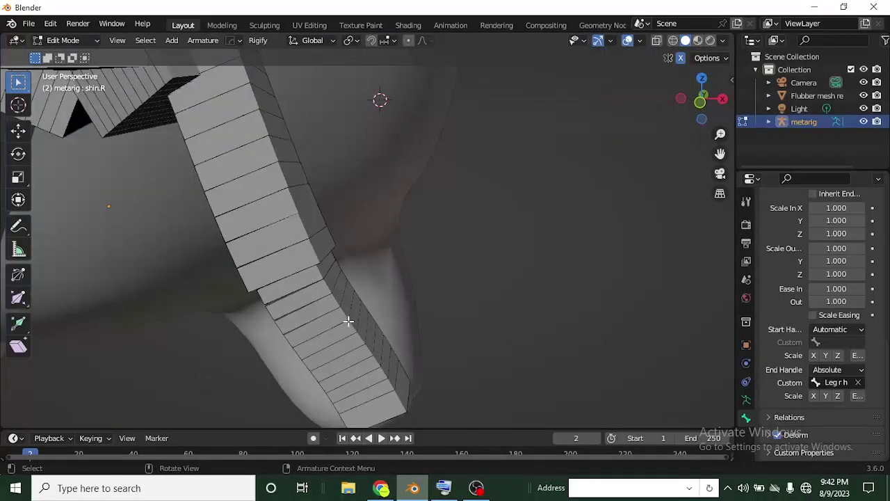
left_click(91, 43)
left_click(82, 85)
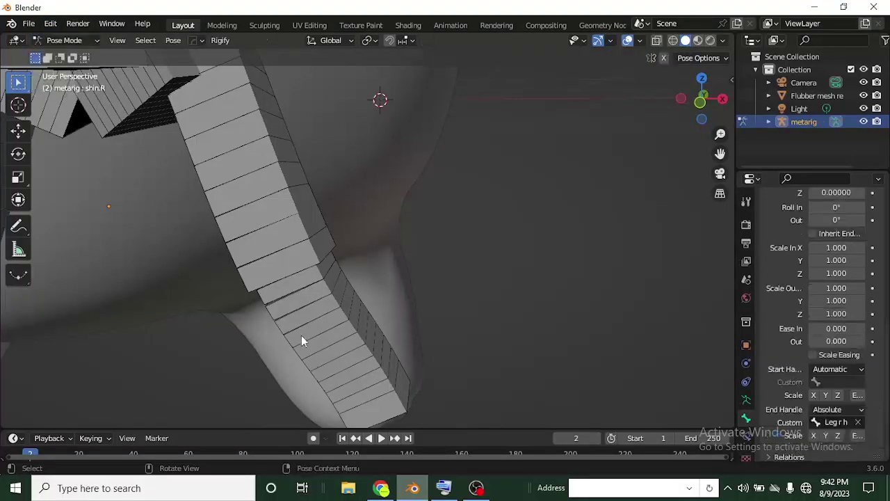
left_click(387, 401)
left_click(374, 362, "shift")
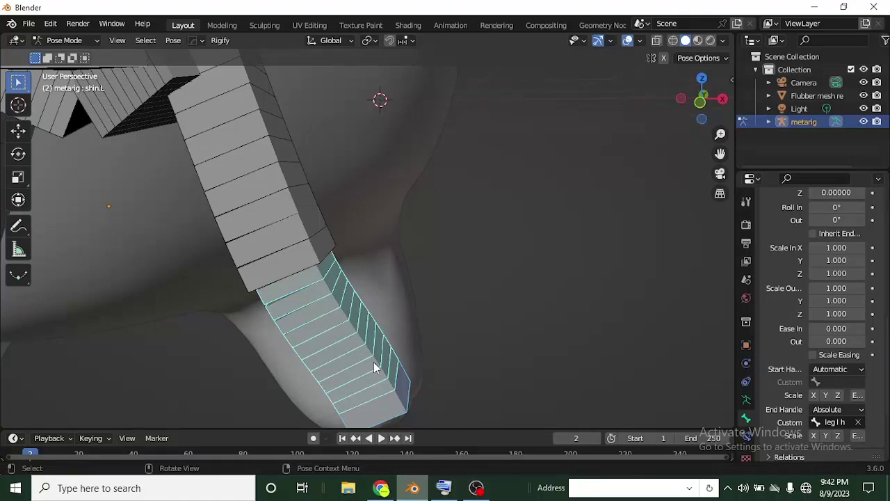
key("ctrl+shift+c")
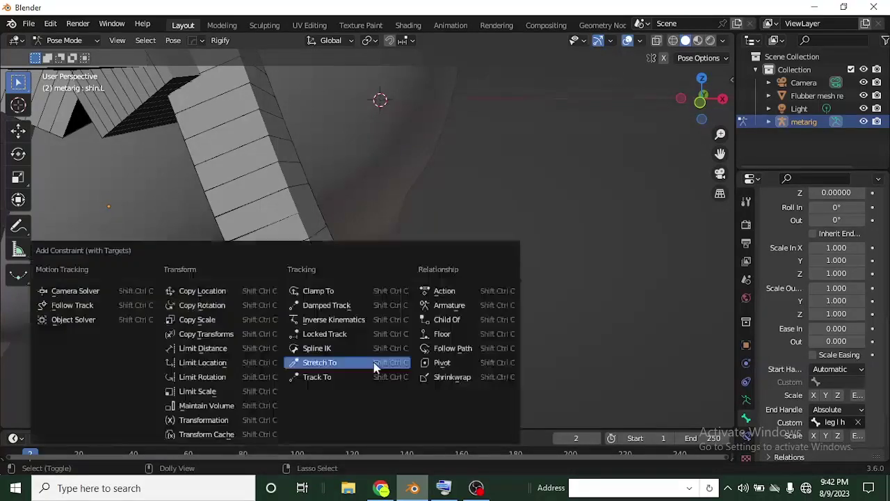
left_click(374, 362)
Step: Add a Stretch To constraint on the right shin targeting the "Leg r h" end bone
middle_click_drag(358, 341, 352, 298)
left_click(256, 296)
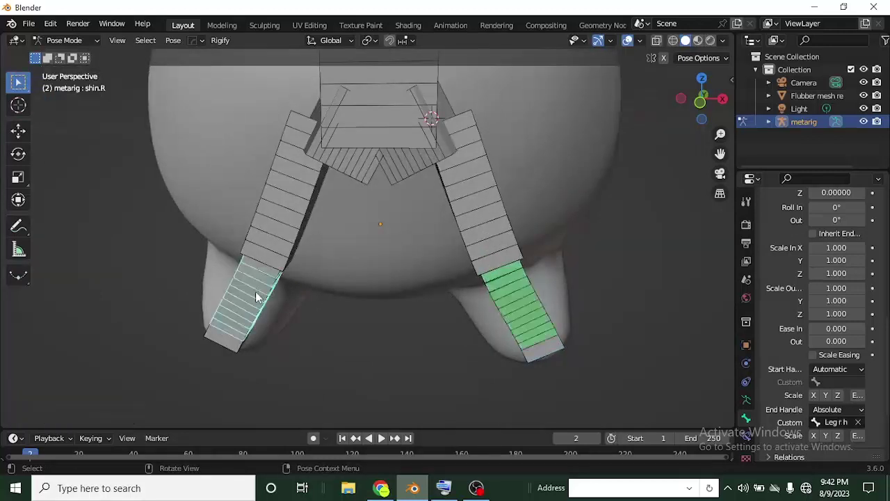
left_click(236, 342)
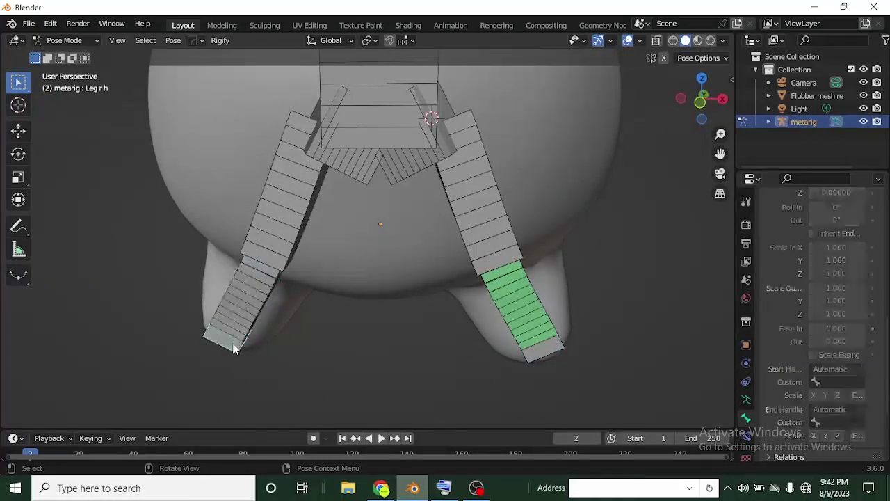
left_click(256, 309, "shift")
key("ctrl+shift+c")
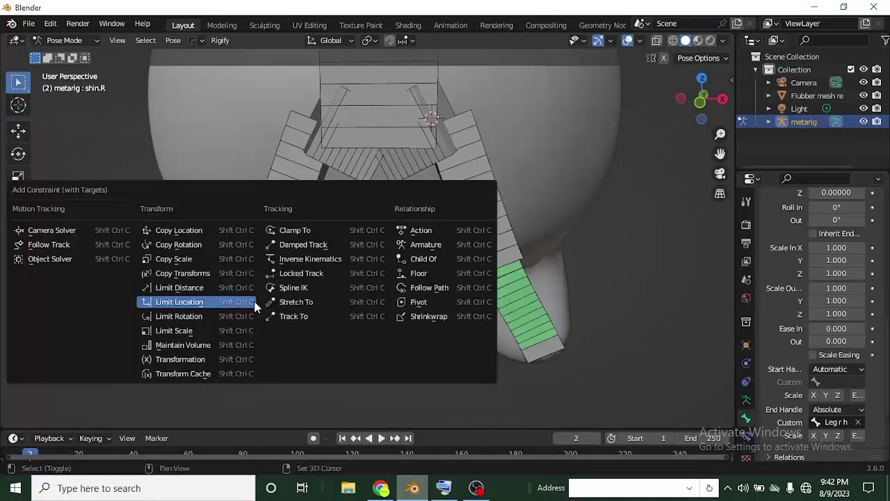
left_click(271, 304)
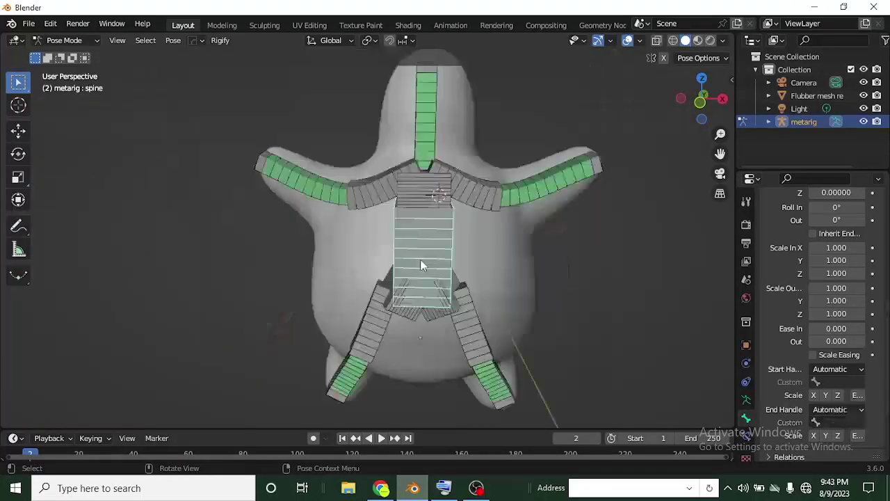
Step: In Object Mode, parent the Flubber mesh to the metarig using Armature Deform with Automatic Weights
scroll(421, 257, "down", 2)
middle_click_drag(375, 277, 452, 242, "ctrl")
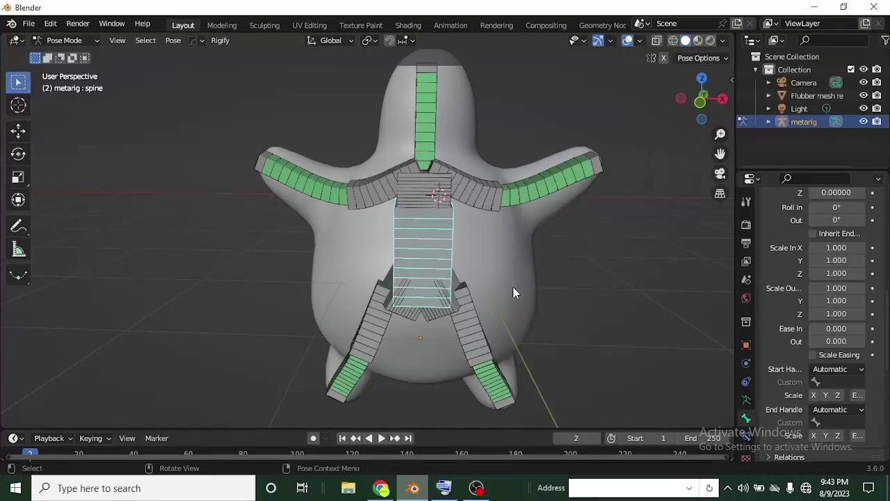
left_click(514, 255)
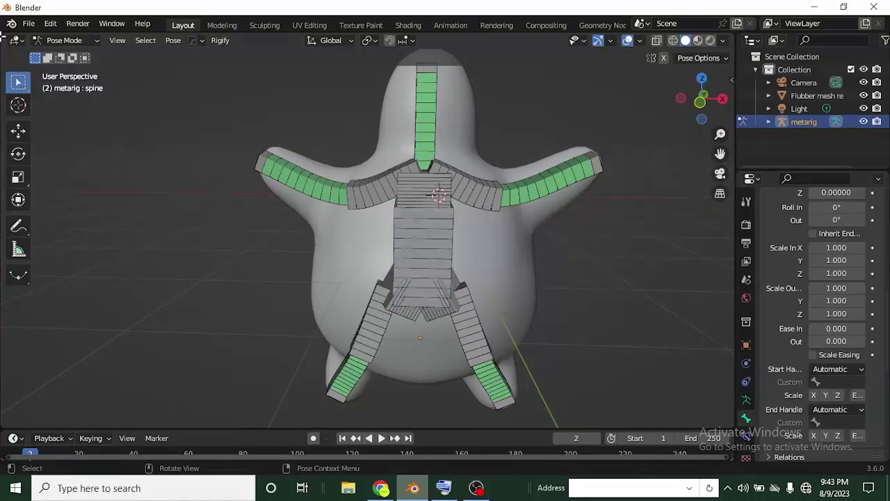
left_click(76, 44)
left_click(71, 55)
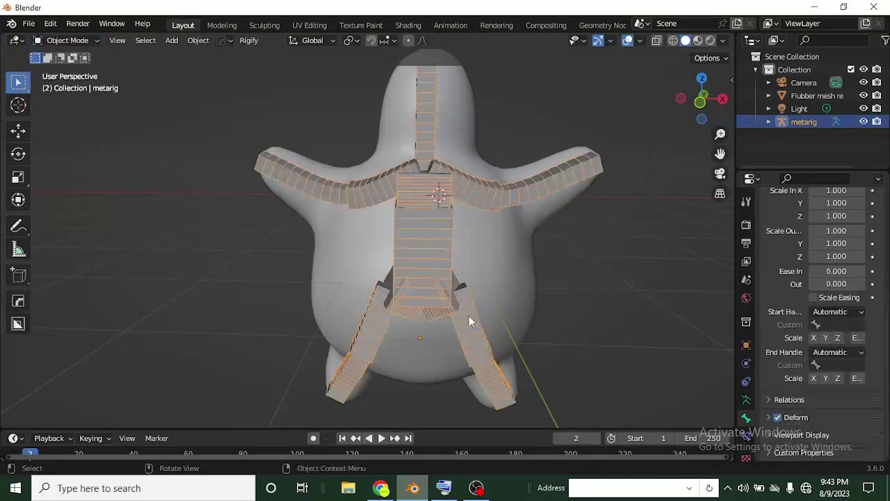
left_click(512, 277)
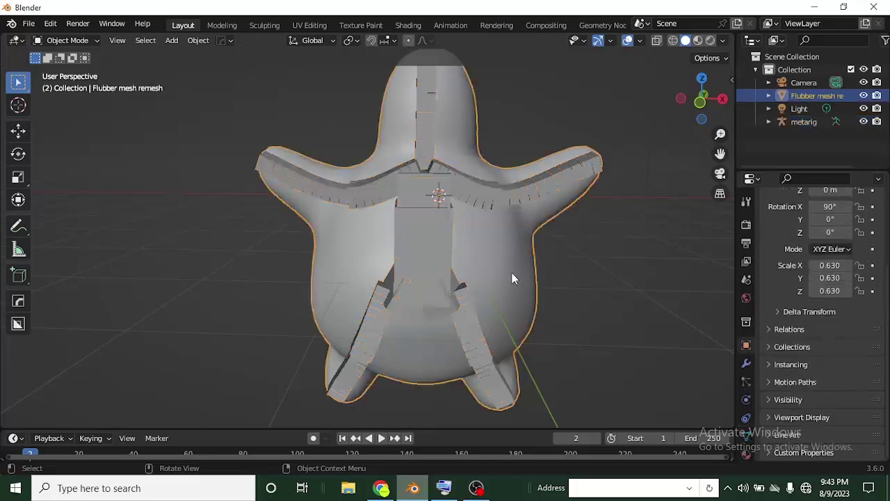
left_click(487, 192, "shift")
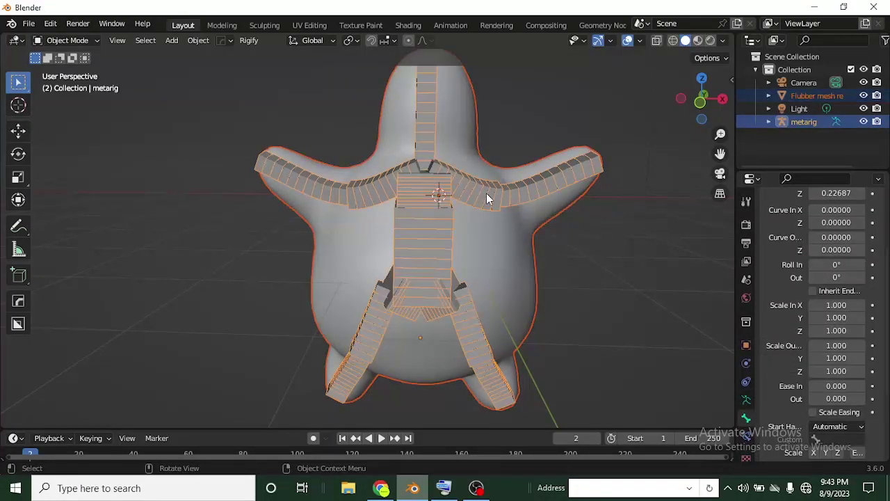
key("ctrl+p")
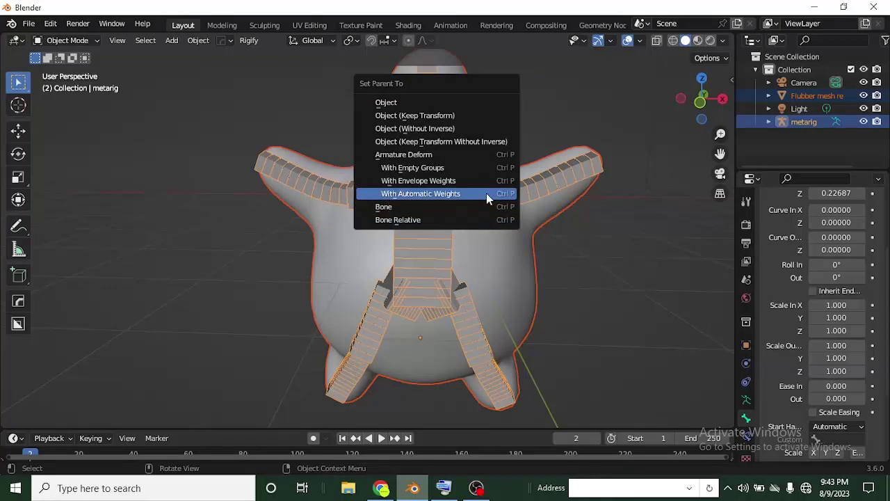
left_click(487, 194)
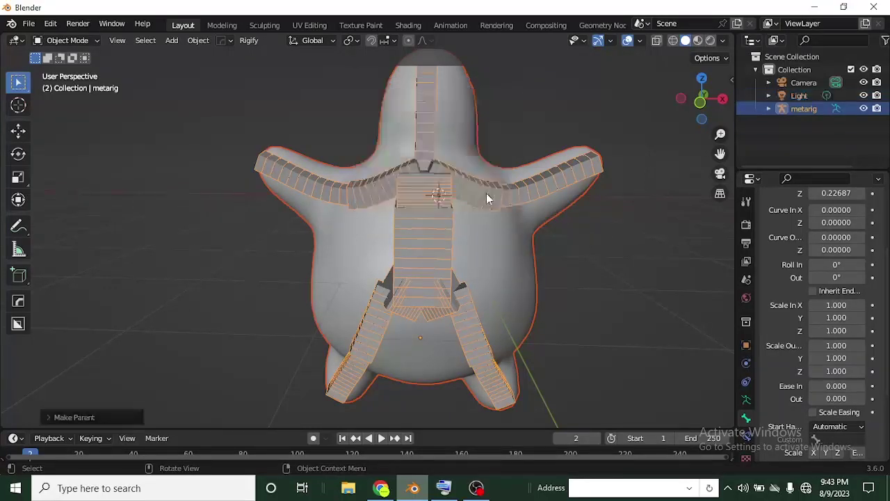
Step: Switch the metarig from Object Mode to Pose Mode
scroll(613, 242, "down", 3)
scroll(530, 260, "up", 2)
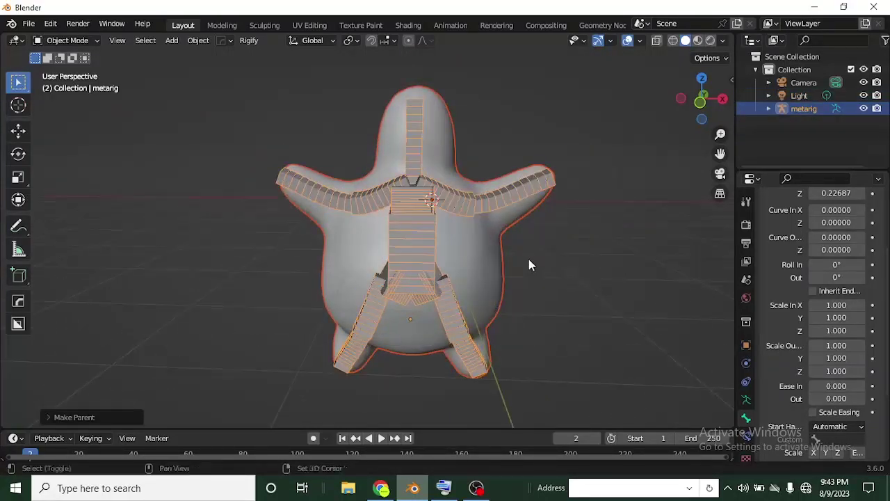
middle_click_drag(529, 259, 492, 292, "shift")
scroll(491, 292, "up", 3)
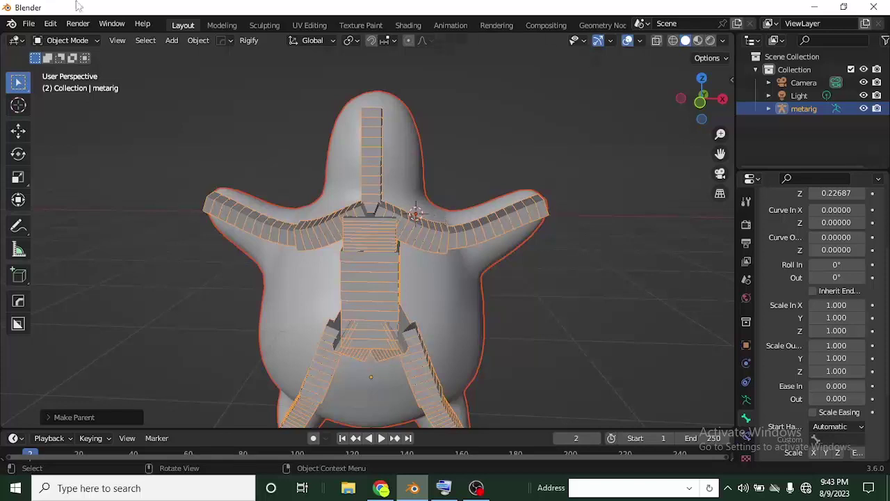
left_click(90, 39)
left_click(90, 84)
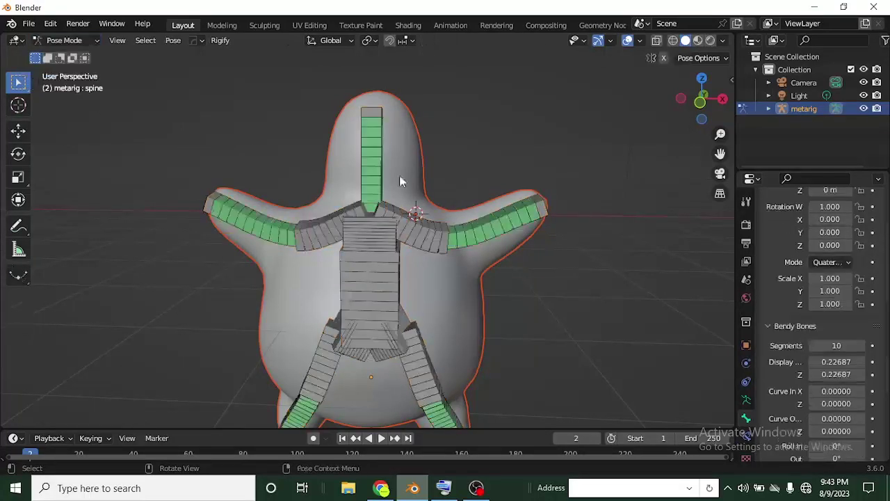
Step: Test the arm deformation by temporarily moving the left and right hand end bones
left_click(547, 211)
key("g")
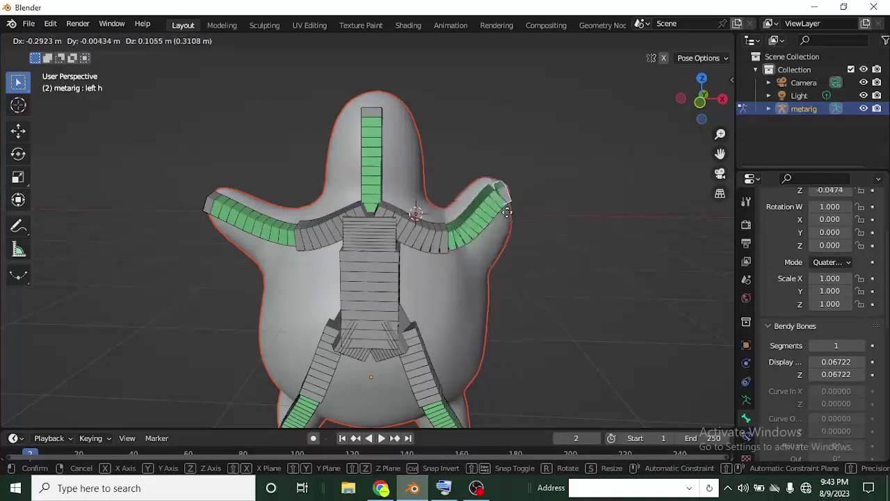
left_click(527, 213)
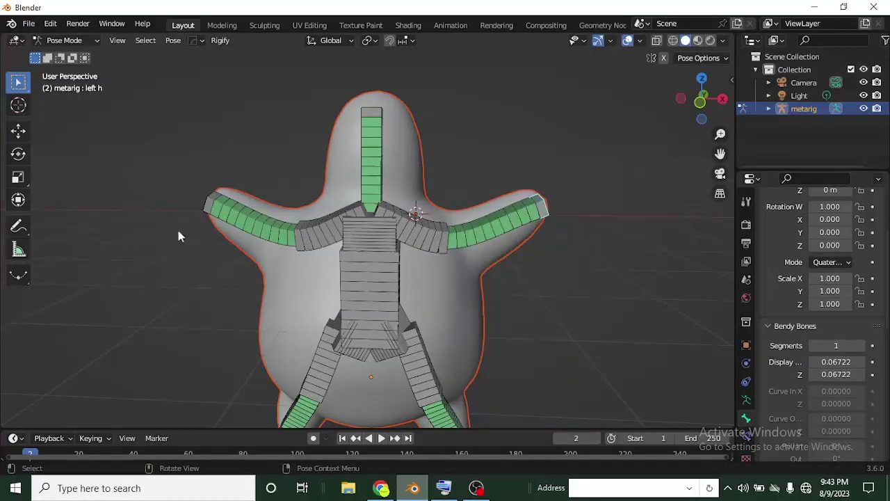
left_click(207, 203)
key("g")
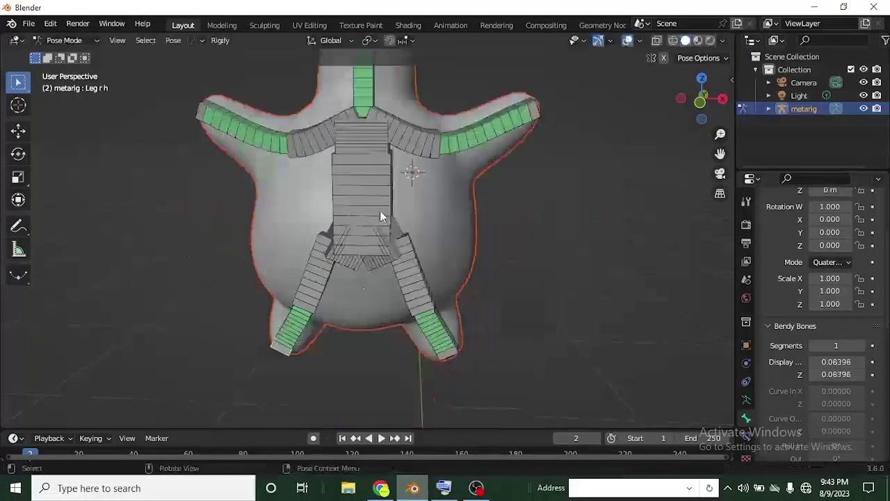
Step: Test the body deformation by moving the main spine bone, and cancel the move
left_click(380, 215)
key("g")
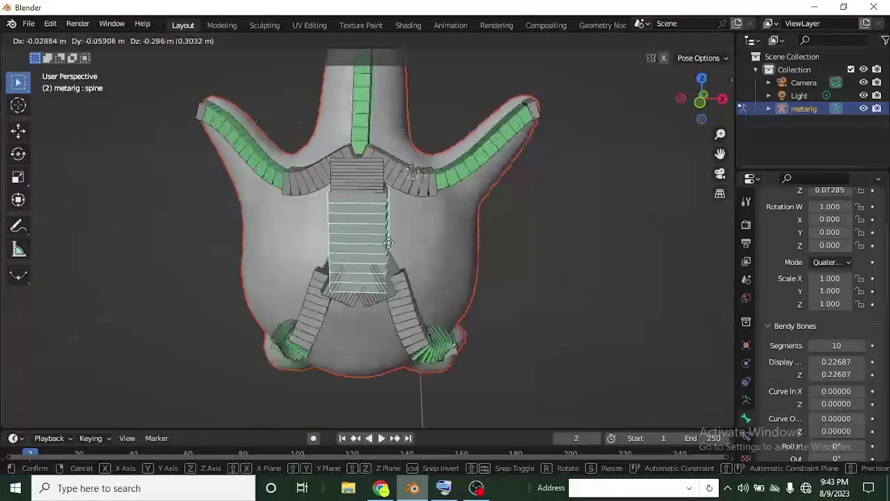
right_click(379, 199)
middle_click_drag(379, 206, 396, 236)
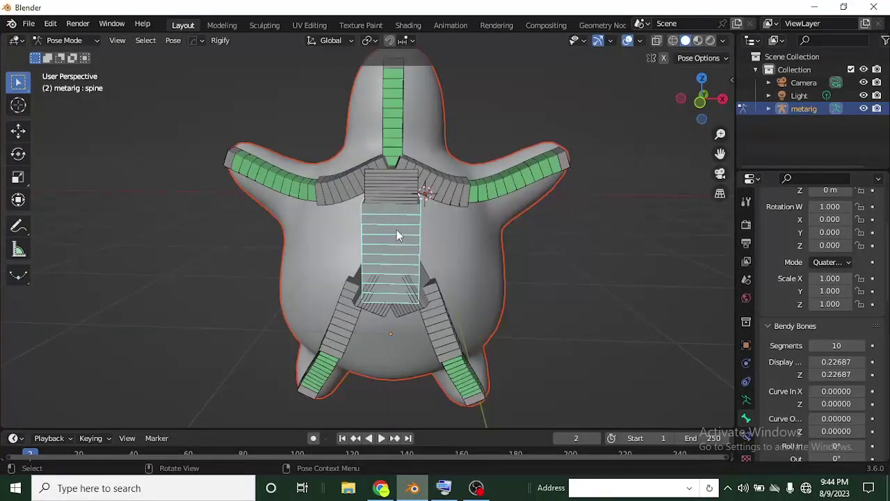